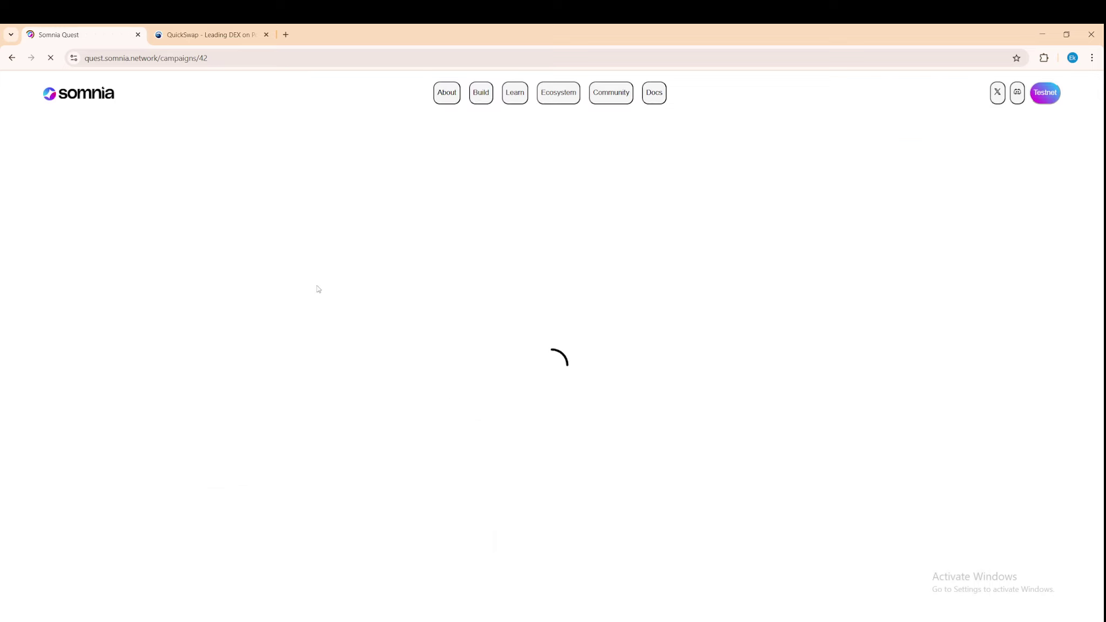
Open the "Add Liquidity for any pair on Somnia Testnet" quest and follow its Quickswap link to the liquidity pool page
{"action": "scroll", "coordinate": [265, 384], "scroll_direction": "down", "scroll_amount": 3}
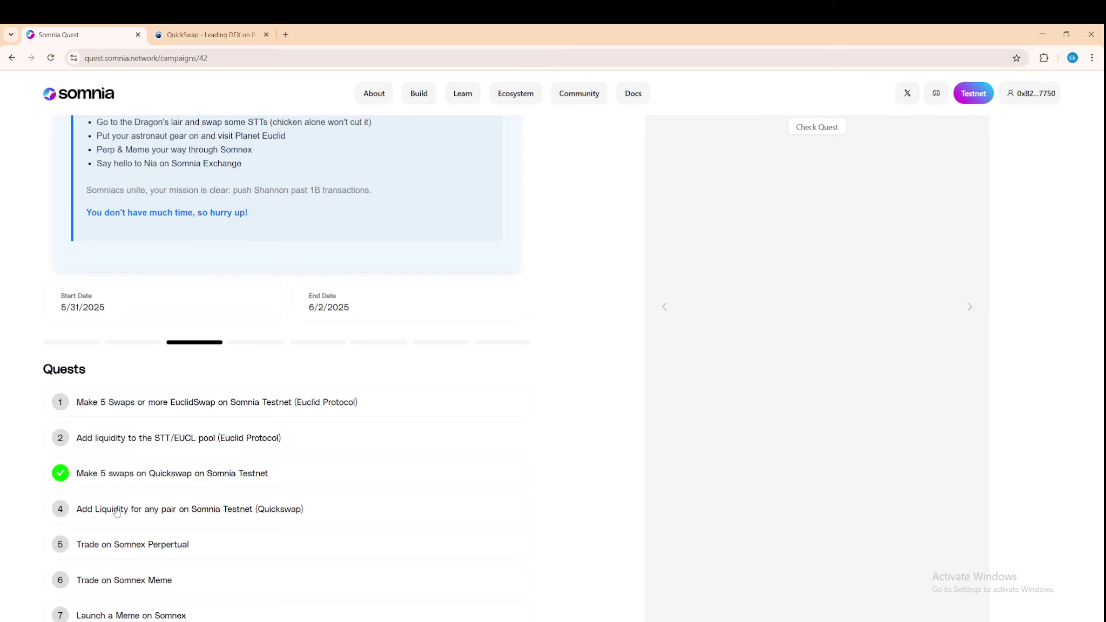
{"action": "left_click", "coordinate": [83, 517]}
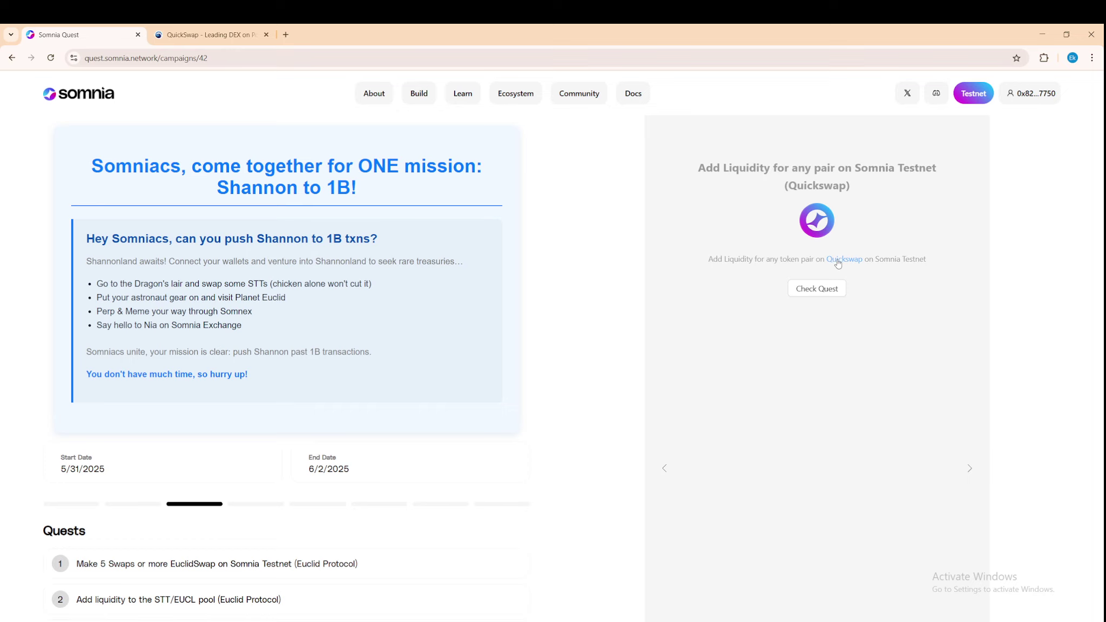
{"action": "left_click", "coordinate": [837, 261]}
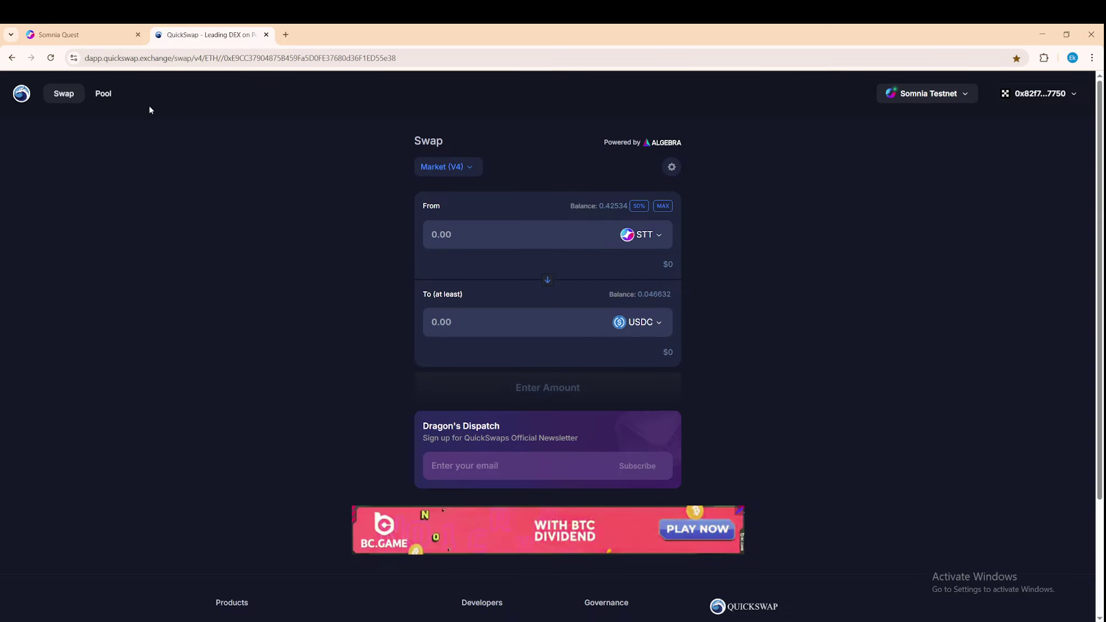
{"action": "left_click", "coordinate": [105, 96]}
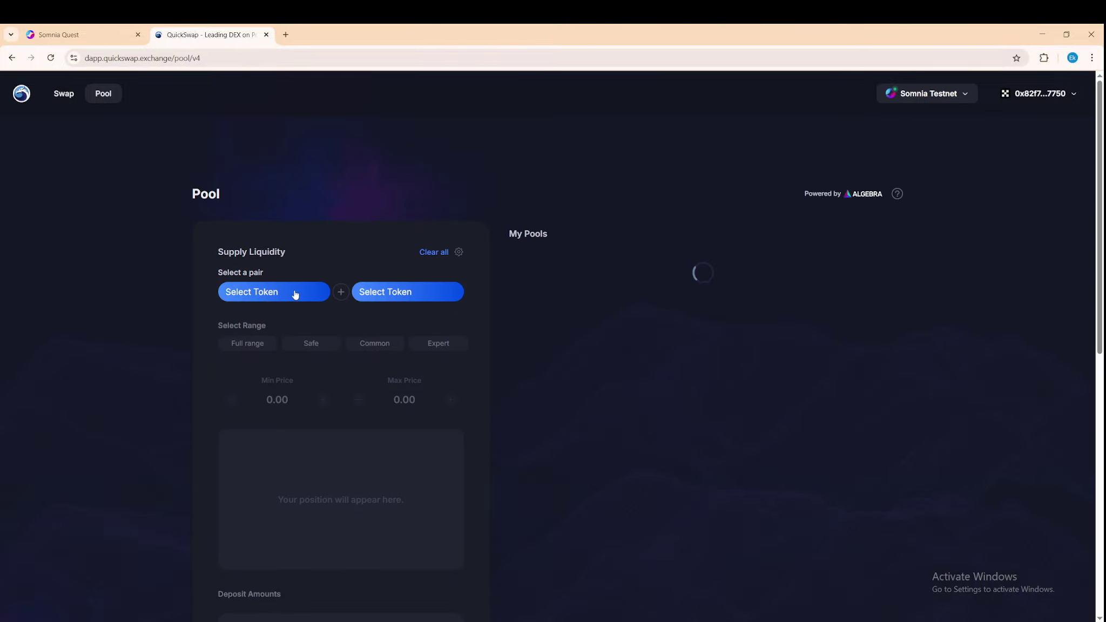
Choose STT and USDC as the token pair for supplying liquidity
{"action": "left_click", "coordinate": [354, 289]}
{"action": "left_click", "coordinate": [269, 289]}
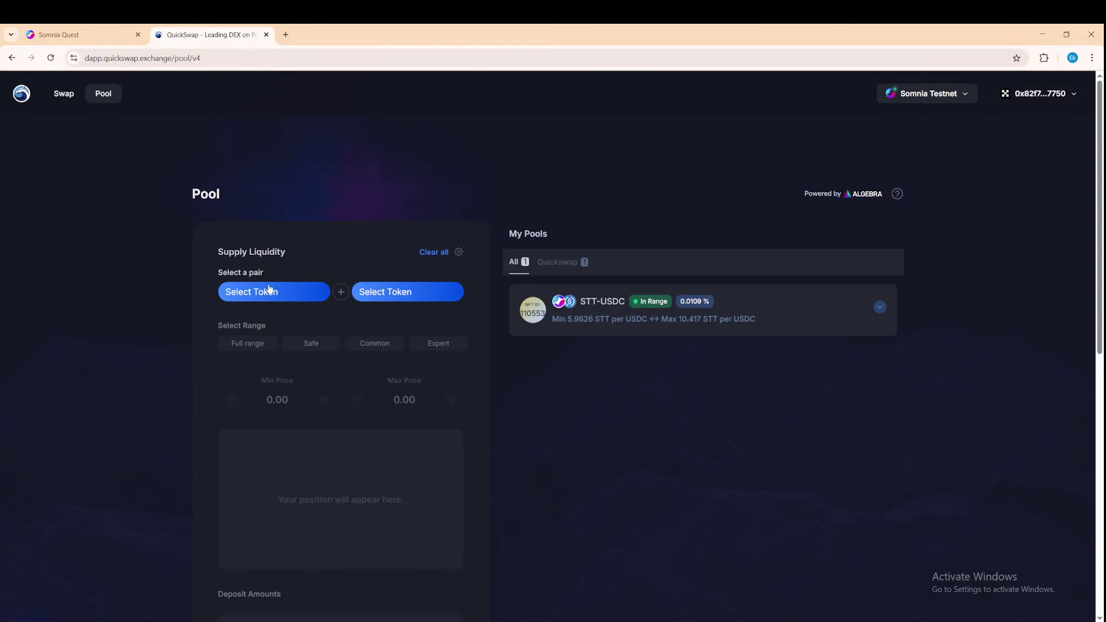
{"action": "left_click", "coordinate": [424, 294]}
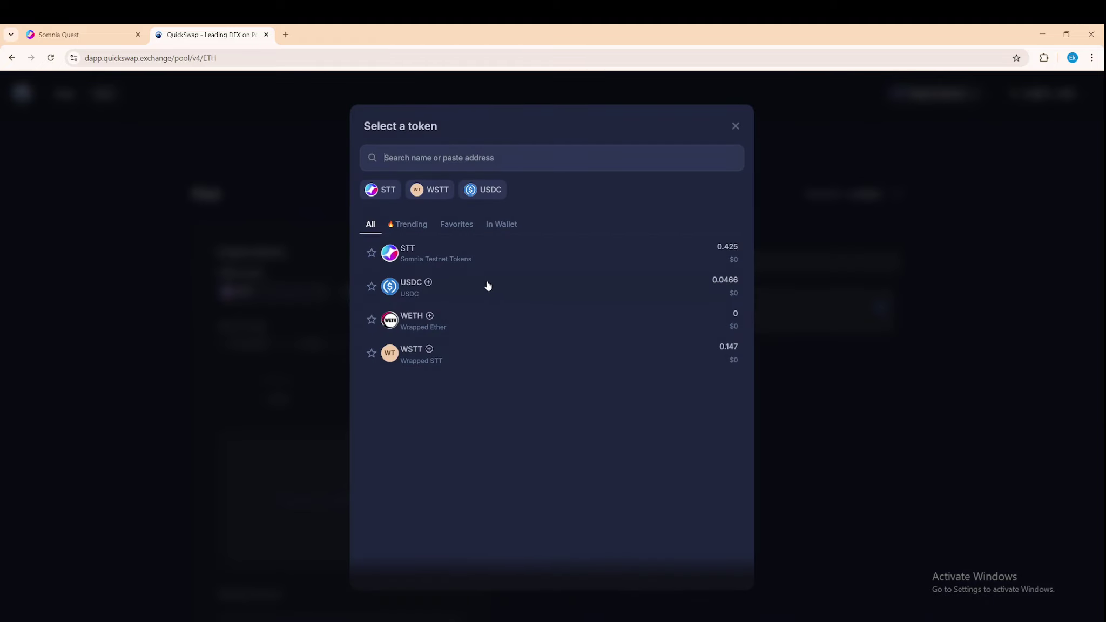
{"action": "left_click", "coordinate": [503, 285]}
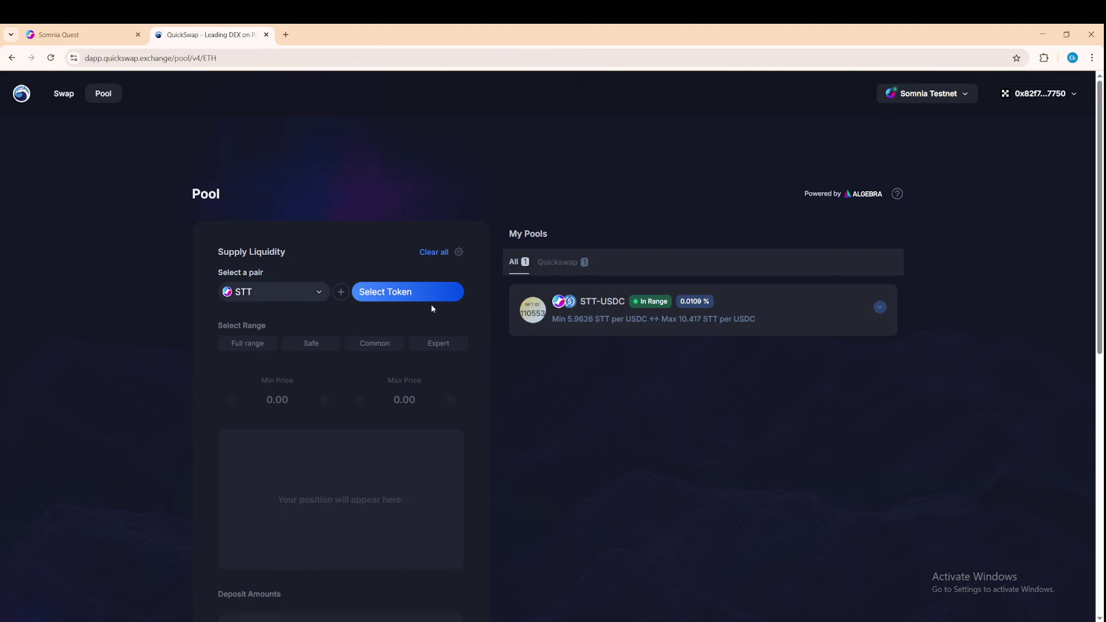
Set the liquidity position to the full price range and acknowledge the efficiency comparison notice
{"action": "left_click", "coordinate": [255, 346]}
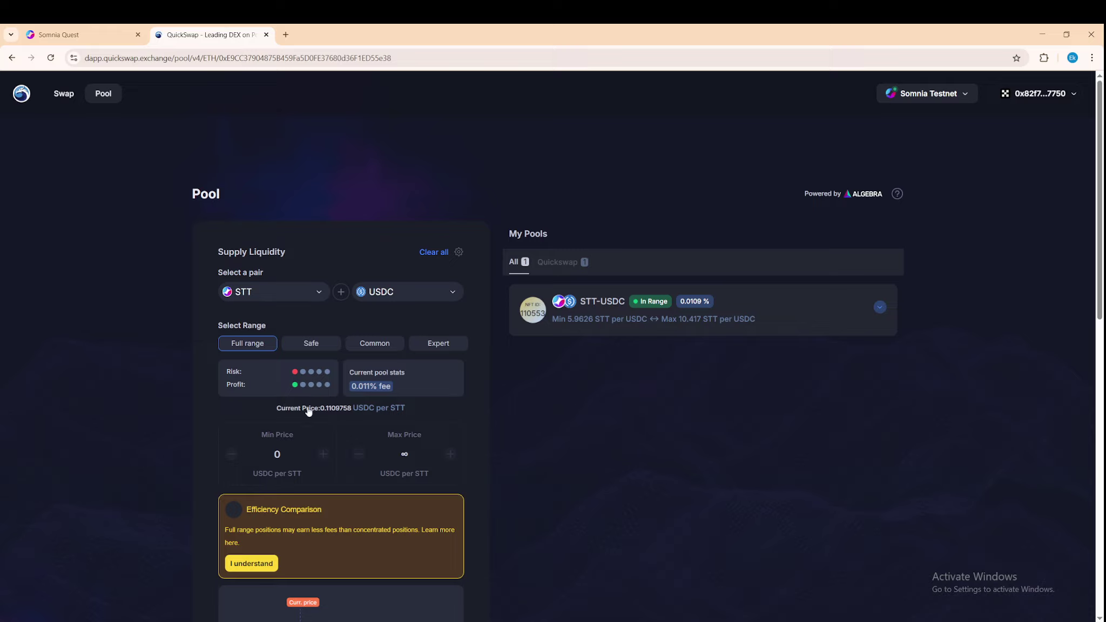
{"action": "scroll", "coordinate": [308, 411], "scroll_direction": "down", "scroll_amount": 2}
{"action": "left_click", "coordinate": [251, 458]}
{"action": "scroll", "coordinate": [329, 475], "scroll_direction": "down", "scroll_amount": 3}
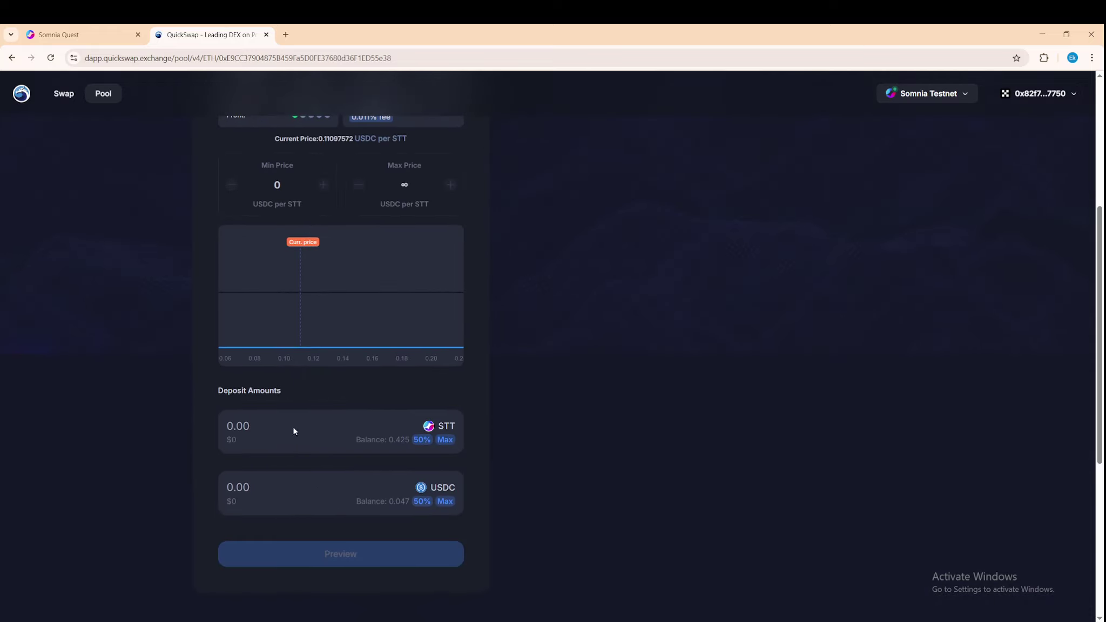
Enter a deposit of 0.001 STT, preview the STT-USDC position and submit it
{"action": "left_click", "coordinate": [295, 426]}
{"action": "type", "text": "0.001"}
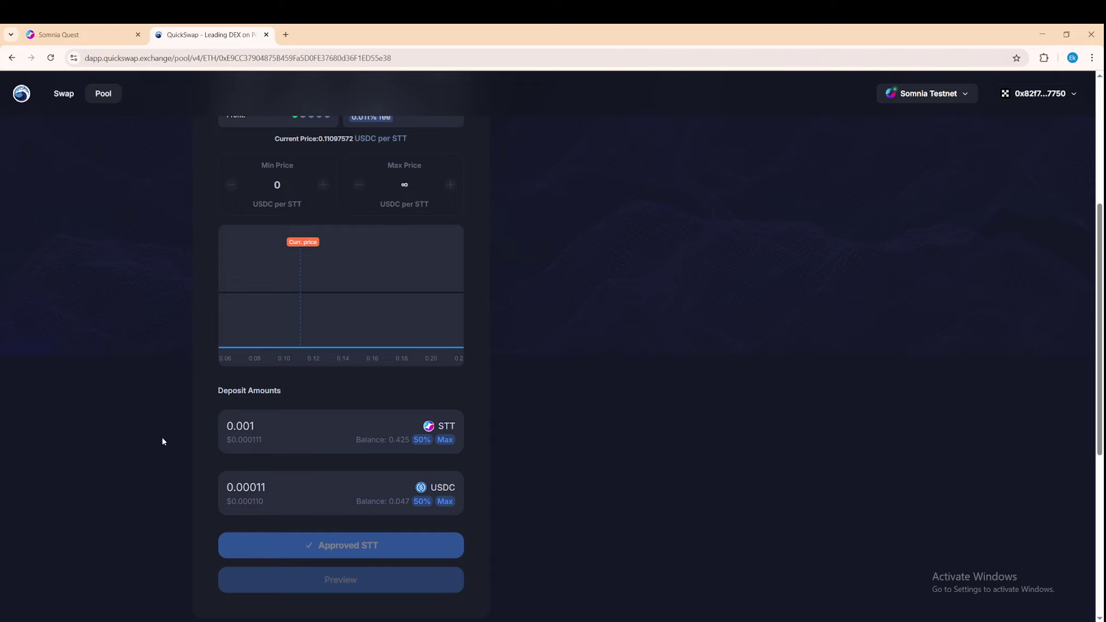
{"action": "scroll", "coordinate": [380, 470], "scroll_direction": "down", "scroll_amount": 2}
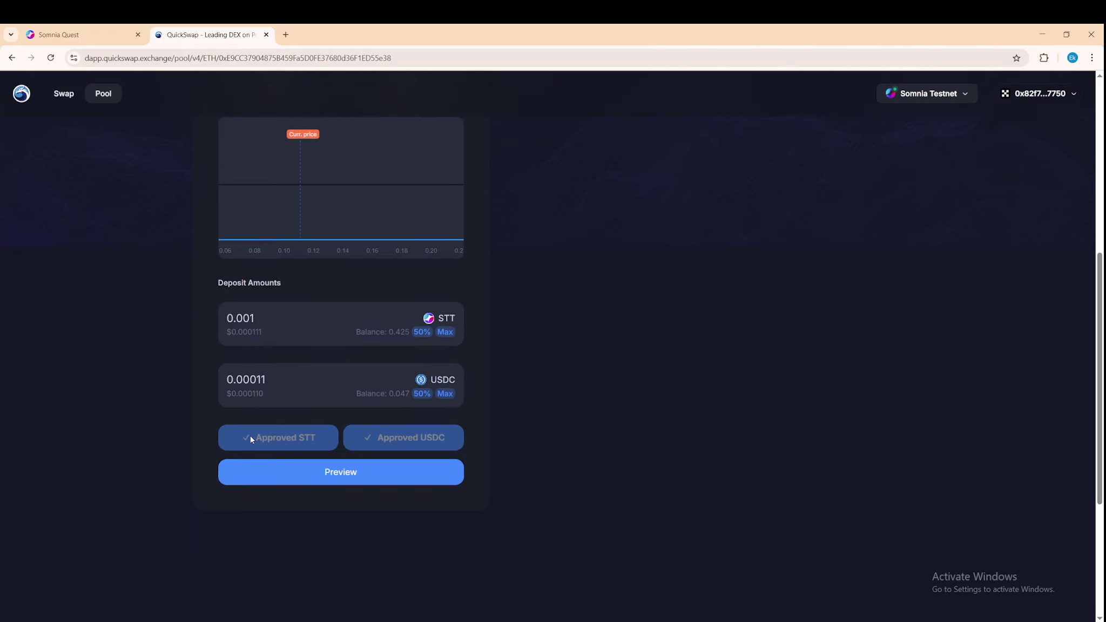
{"action": "left_click_drag", "start_coordinate": [243, 442], "coordinate": [417, 438]}
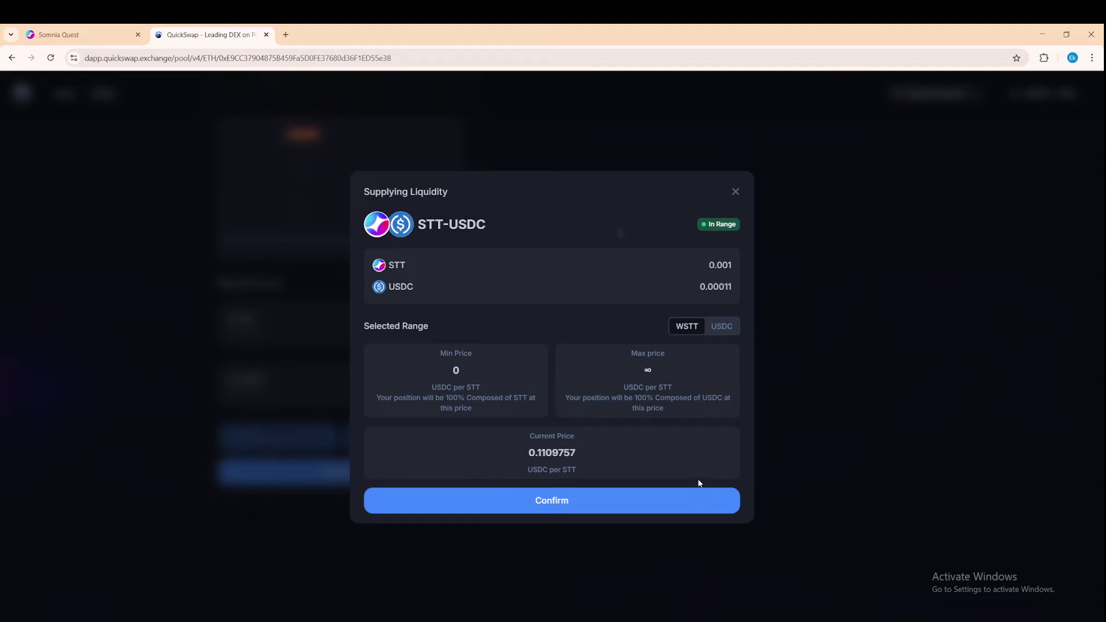
{"action": "left_click", "coordinate": [682, 498]}
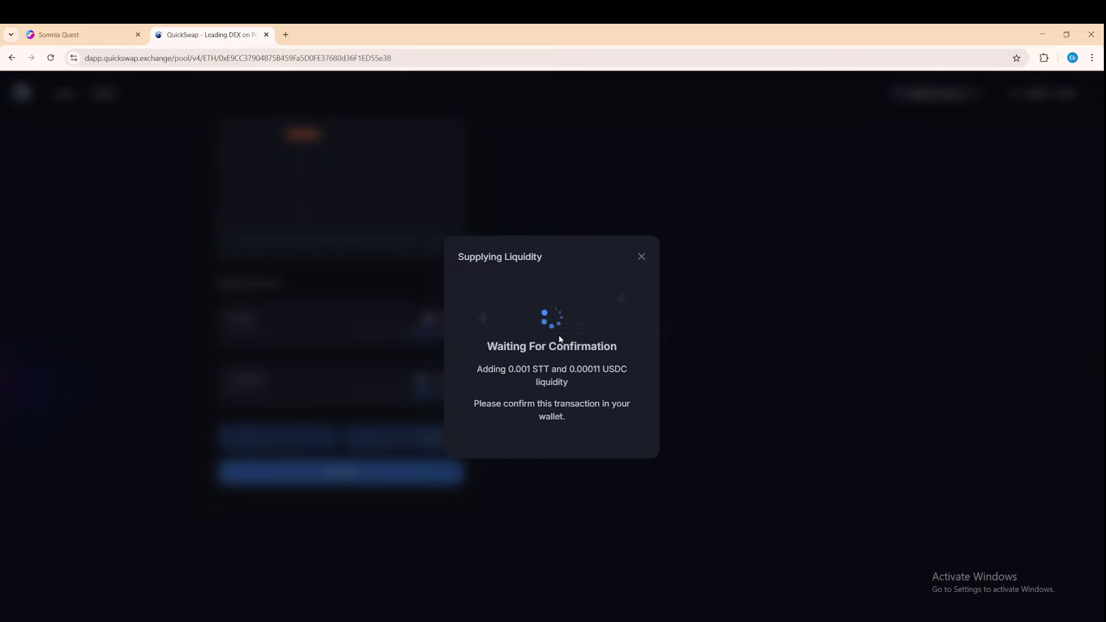
Return to the Somnia Quest page and check completion of the Quickswap liquidity quest
{"action": "left_click", "coordinate": [102, 34]}
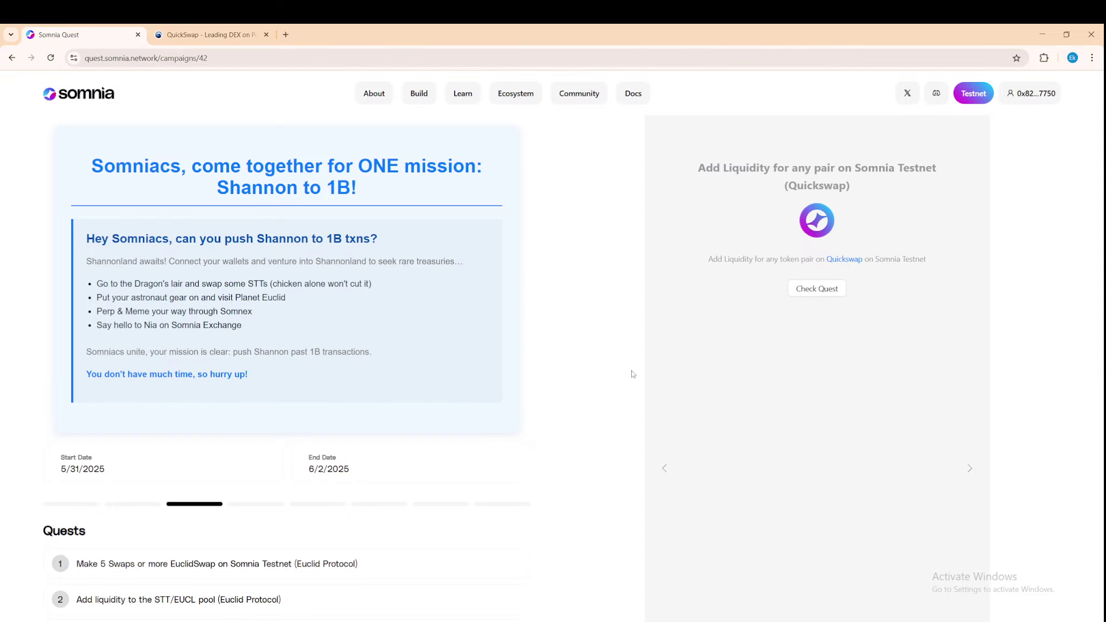
{"action": "left_click", "coordinate": [800, 290]}
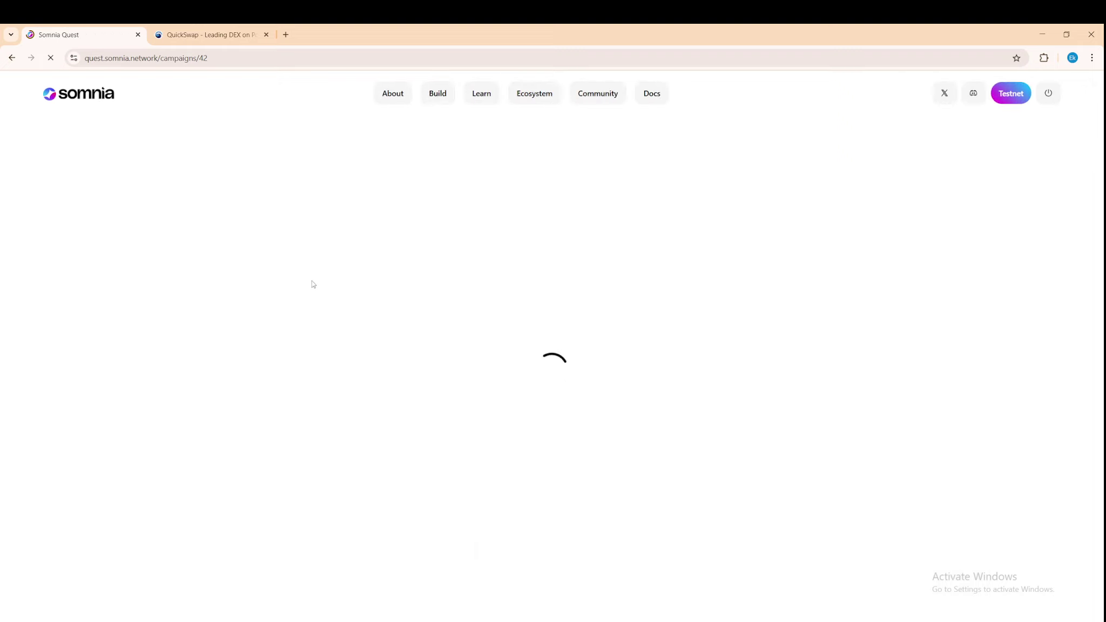
{"action": "scroll", "coordinate": [313, 281], "scroll_direction": "down", "scroll_amount": 4}
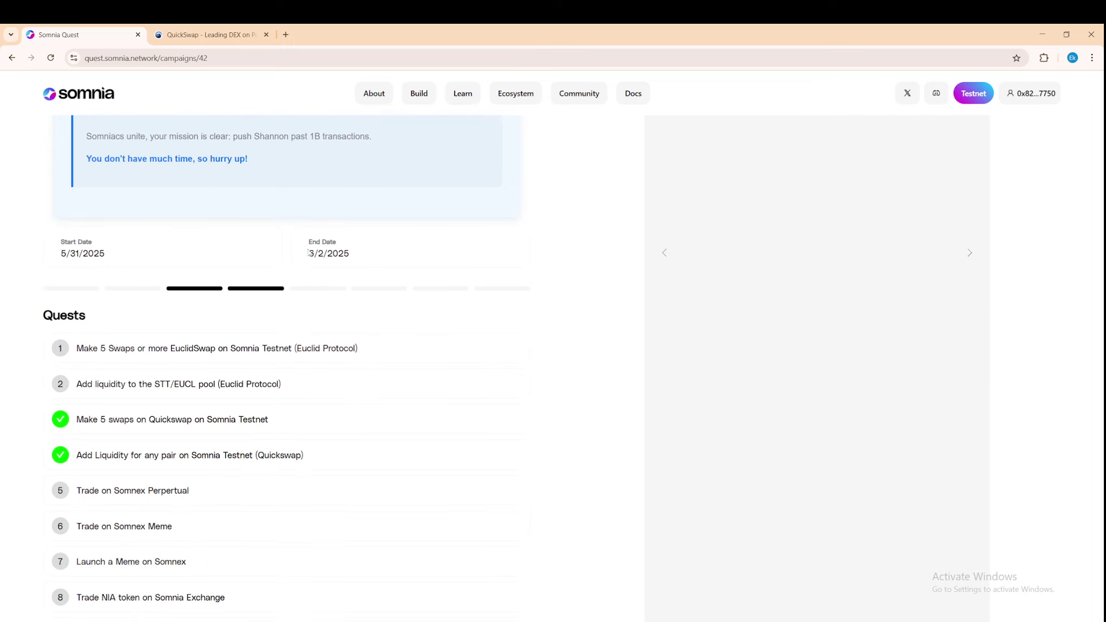
Open the "Trade NIA token on Somnia Exchange" quest and follow its start link to the exchange
{"action": "left_click", "coordinate": [207, 34]}
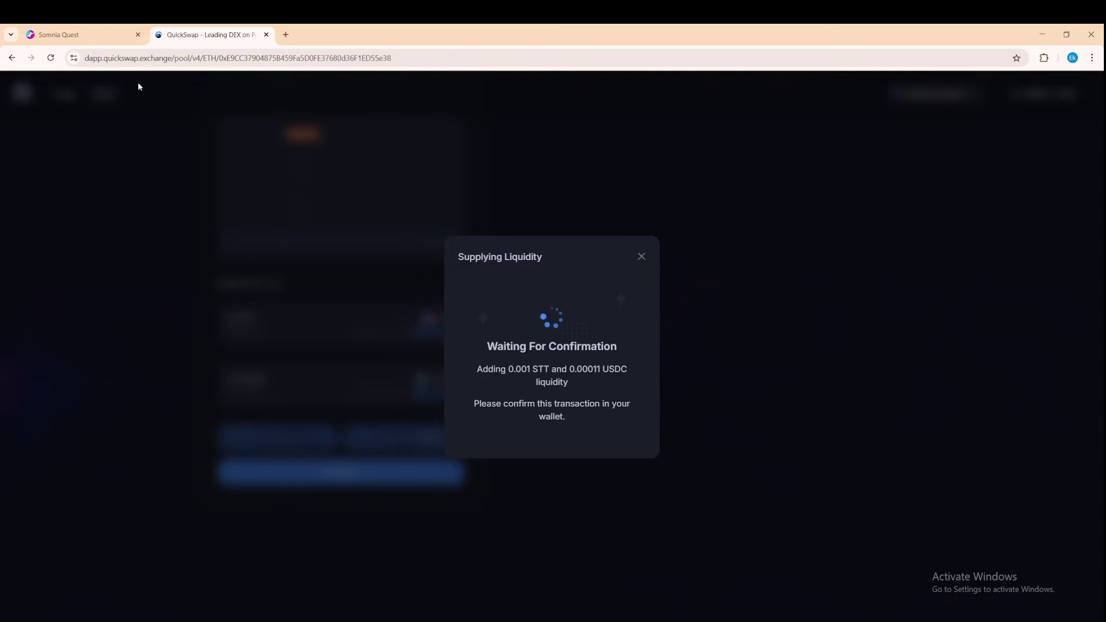
{"action": "left_click", "coordinate": [97, 34]}
{"action": "scroll", "coordinate": [193, 324], "scroll_direction": "down", "scroll_amount": 4}
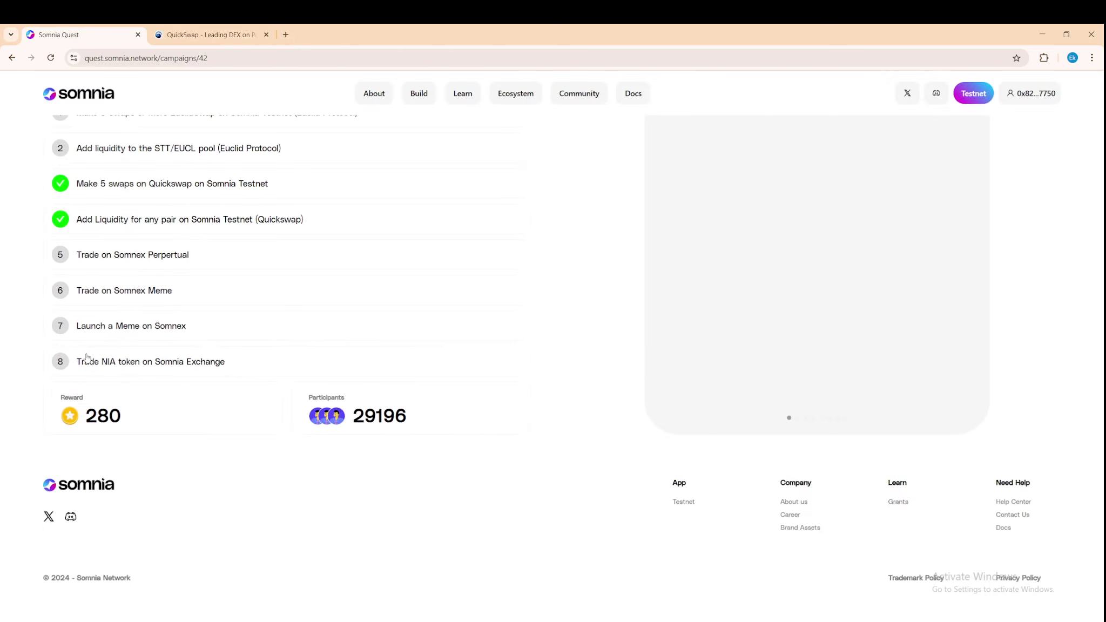
{"action": "left_click", "coordinate": [130, 368]}
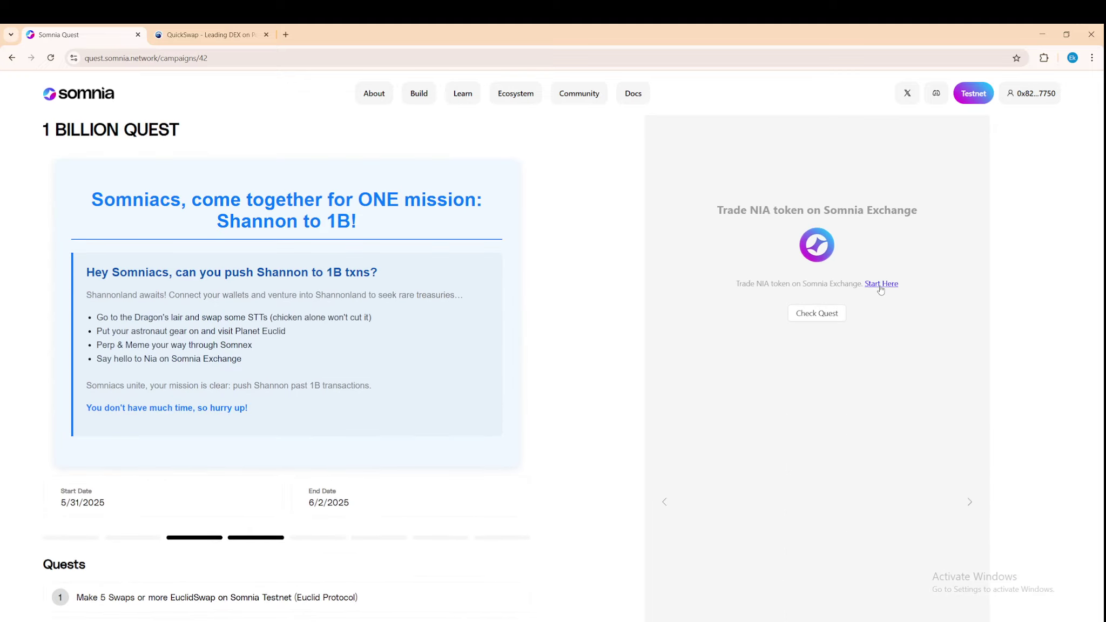
{"action": "left_click", "coordinate": [879, 285]}
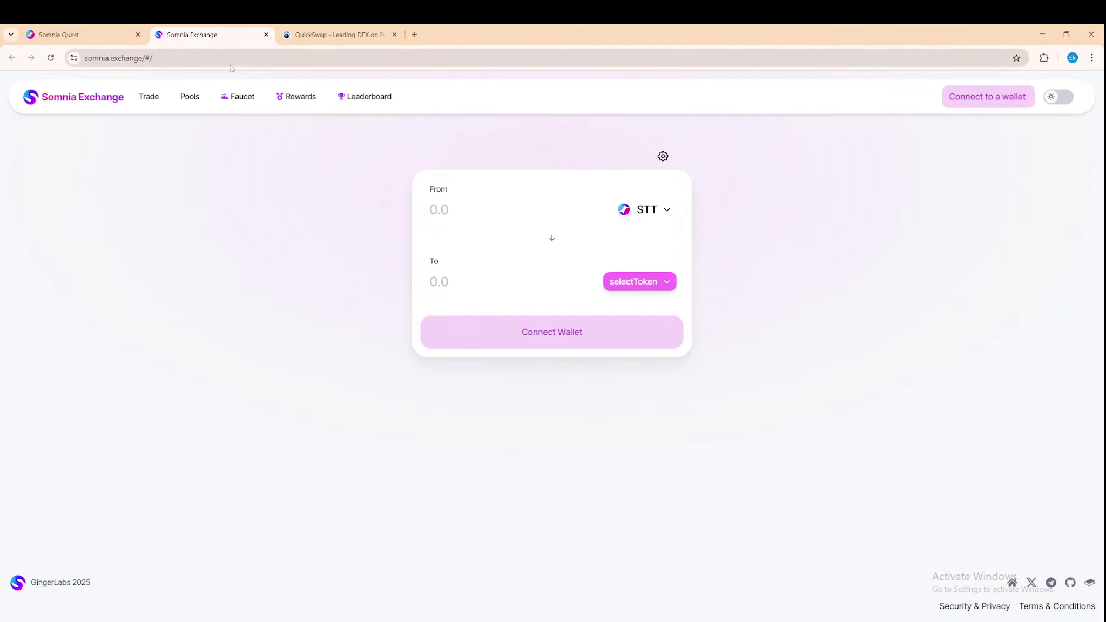
Try to connect OKX Wallet to Somnia Exchange through the MetaMask option, switching to Account 01 of Wallet A
{"action": "left_click", "coordinate": [996, 103]}
{"action": "left_click", "coordinate": [478, 286]}
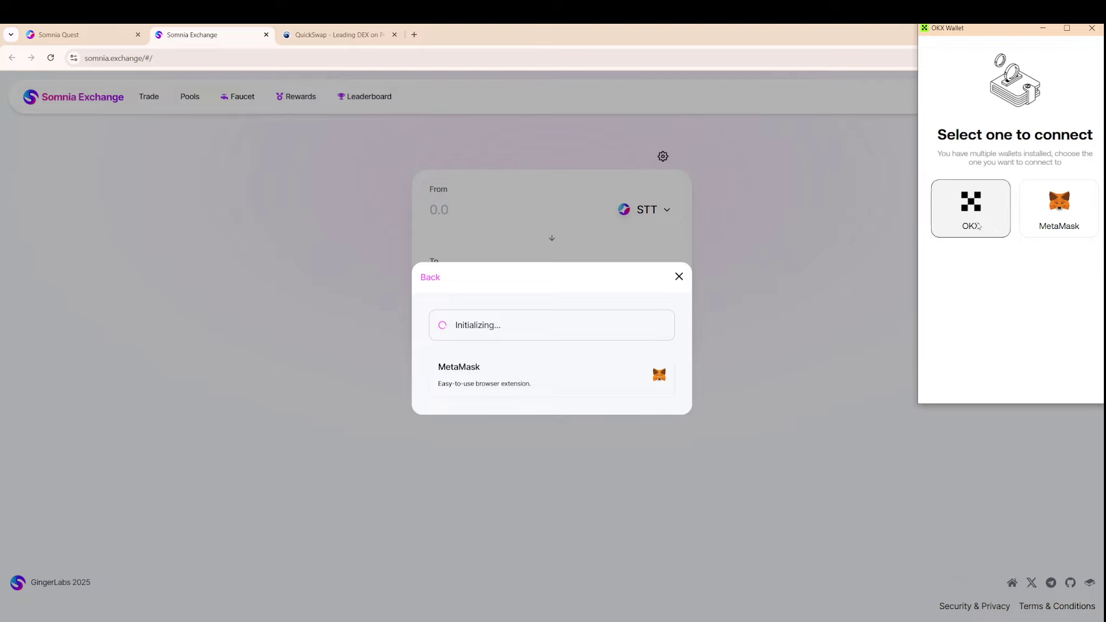
{"action": "left_click", "coordinate": [978, 227]}
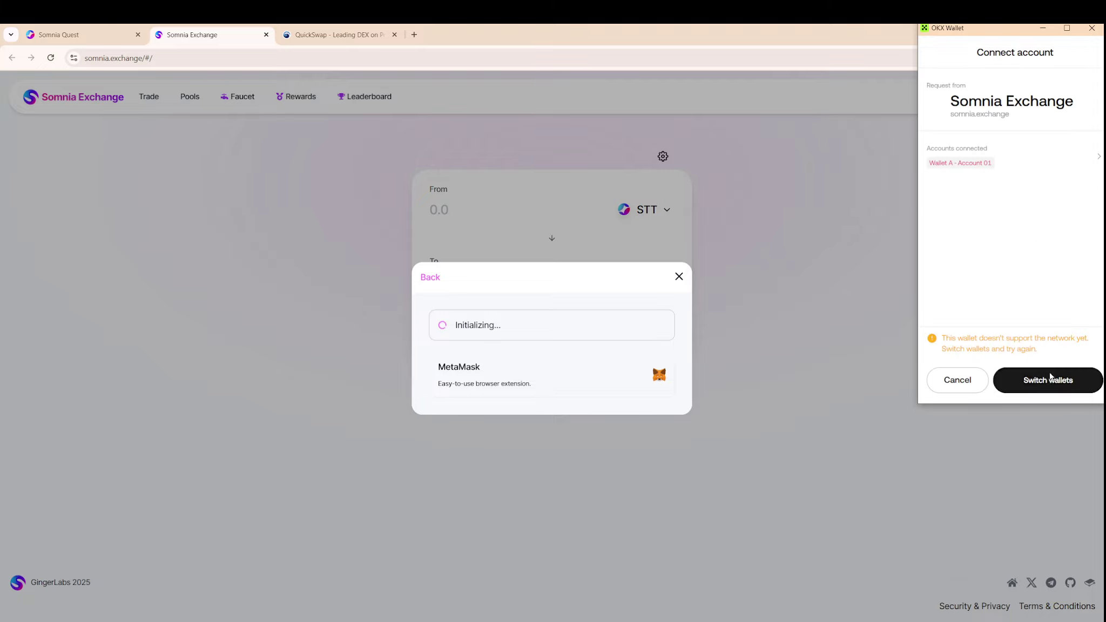
{"action": "left_click", "coordinate": [1048, 374]}
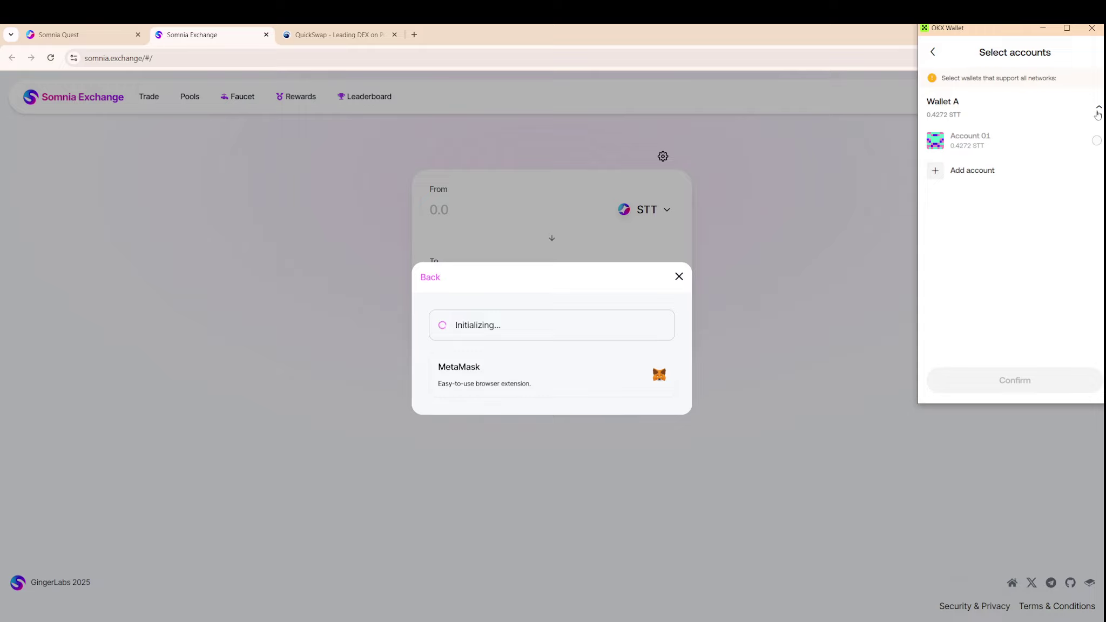
{"action": "left_click", "coordinate": [1017, 139]}
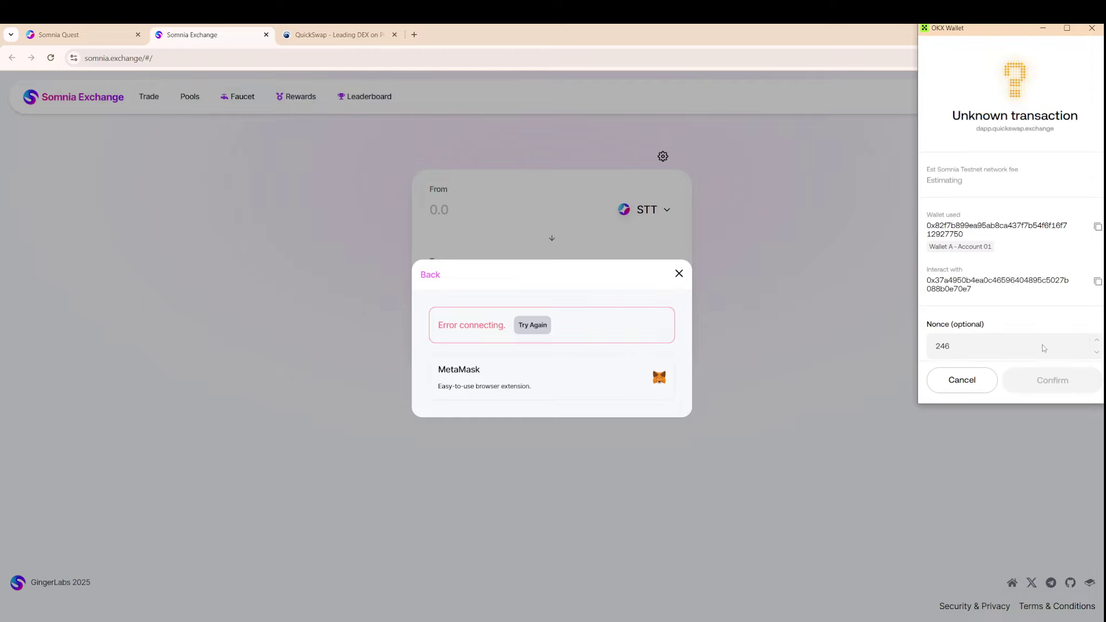
Confirm the pending QuickSwap transaction in OKX Wallet and dismiss the exchange's wallet connection dialog
{"action": "scroll", "coordinate": [1045, 318], "scroll_direction": "down", "scroll_amount": 1}
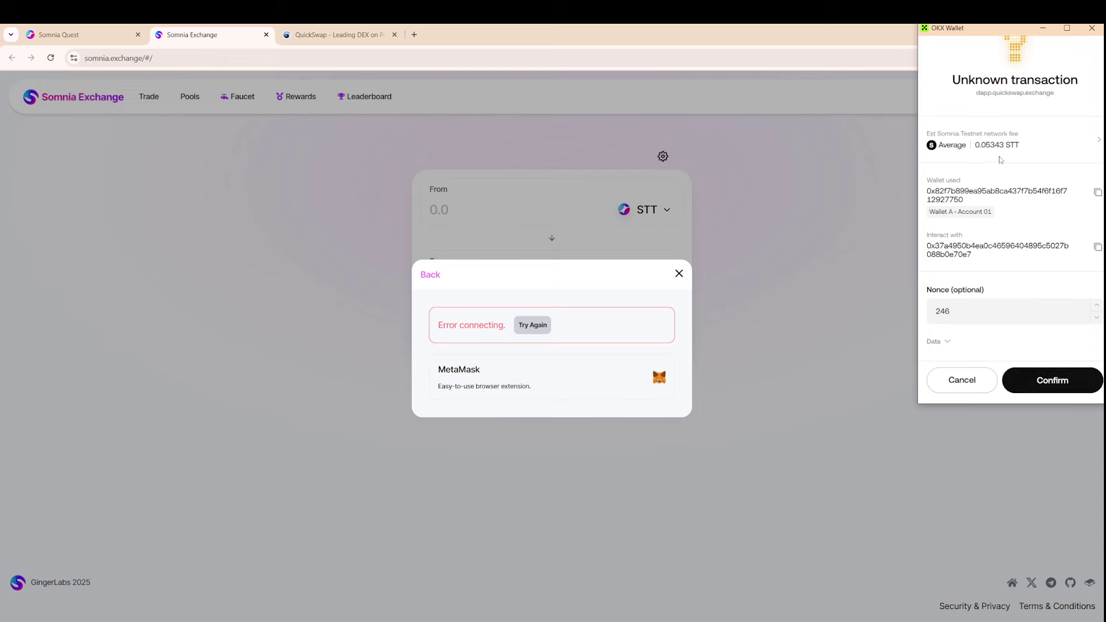
{"action": "left_click", "coordinate": [1051, 381]}
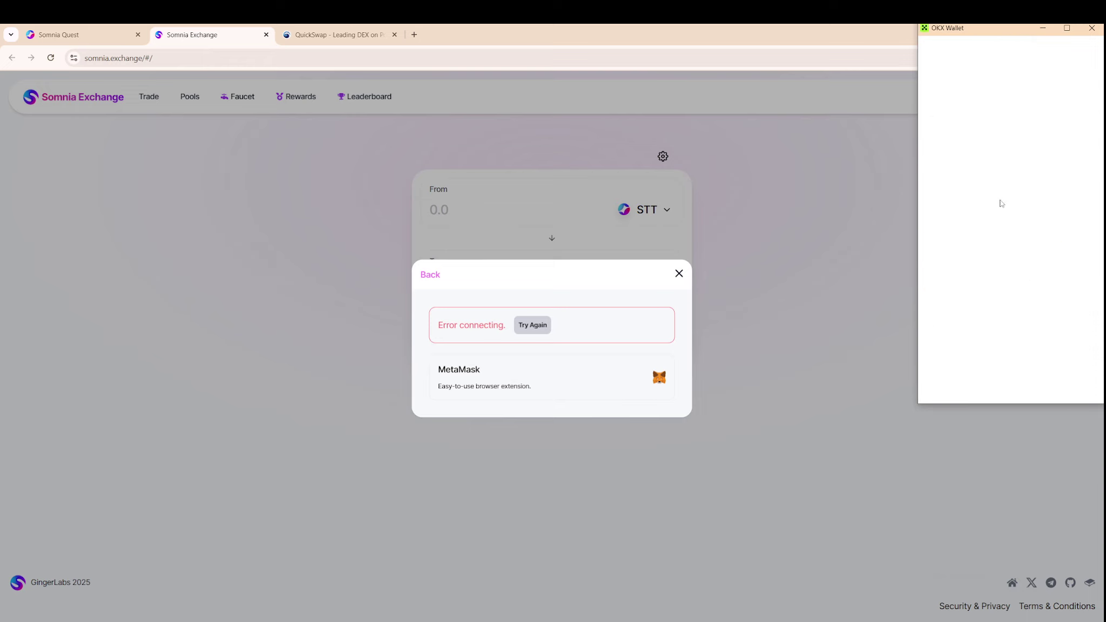
{"action": "left_click", "coordinate": [679, 273]}
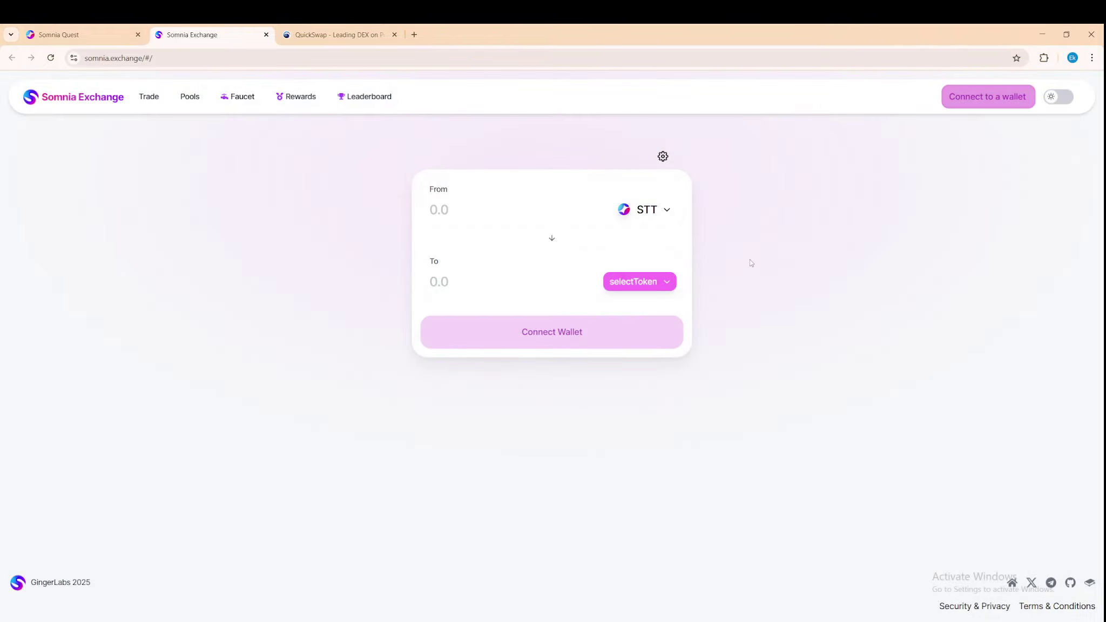
Connect OKX Wallet to Somnia Exchange using the MetaMask option and approve the account connection
{"action": "left_click", "coordinate": [550, 332]}
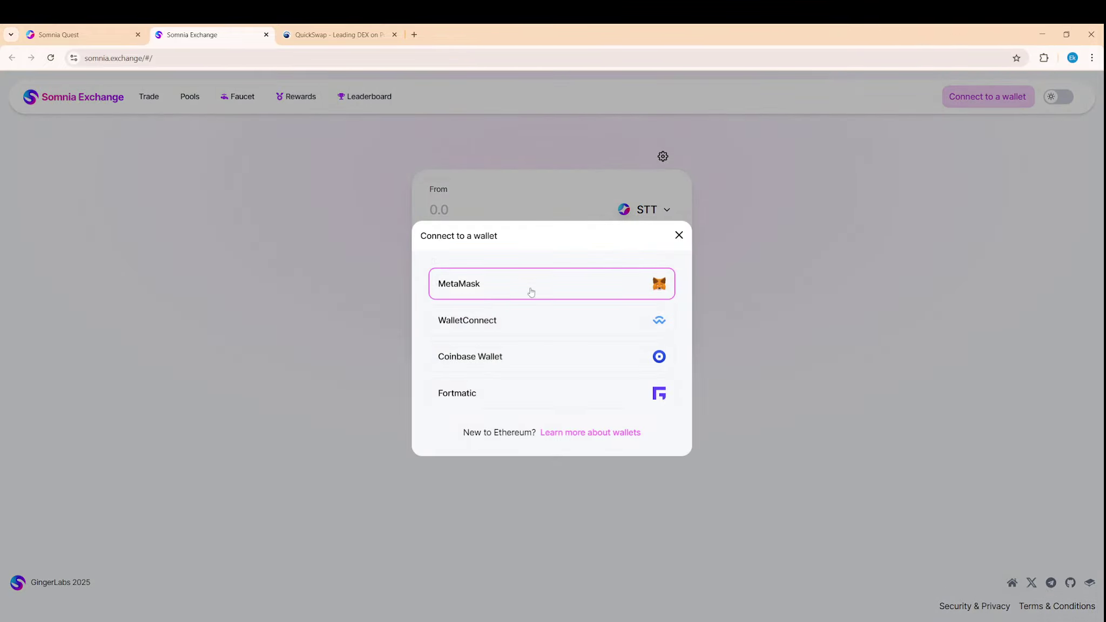
{"action": "left_click", "coordinate": [531, 292]}
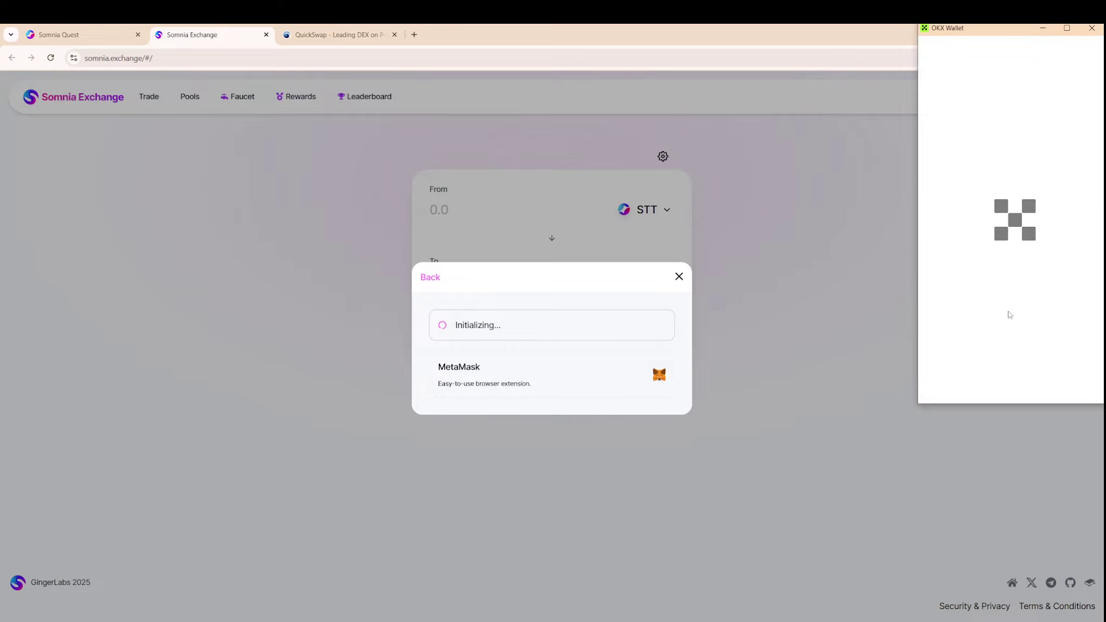
{"action": "left_click", "coordinate": [971, 216]}
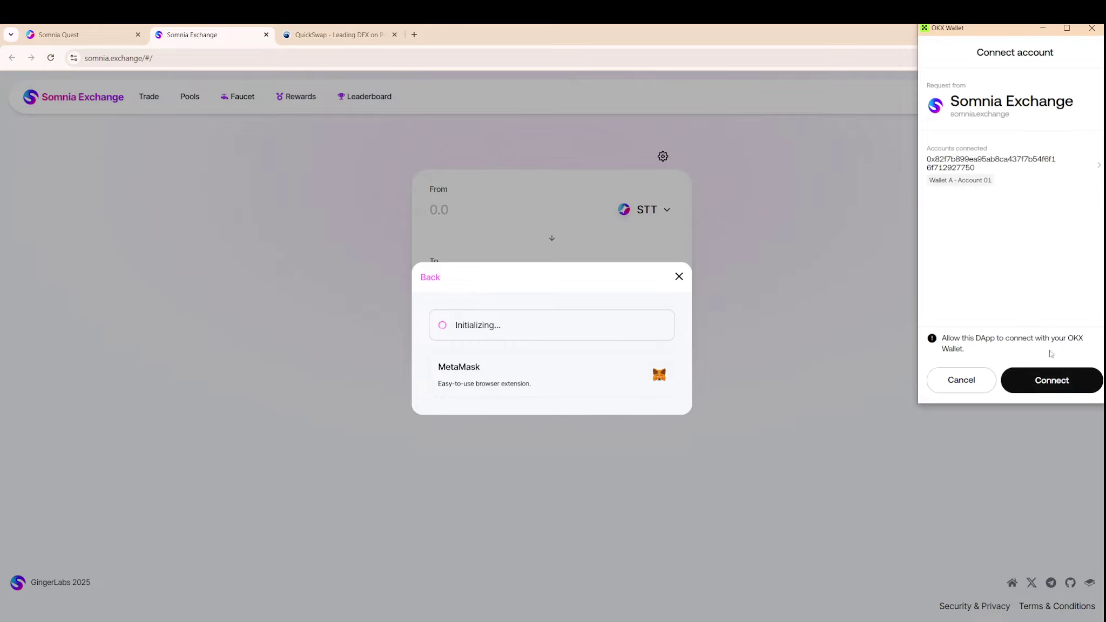
{"action": "left_click", "coordinate": [1056, 379]}
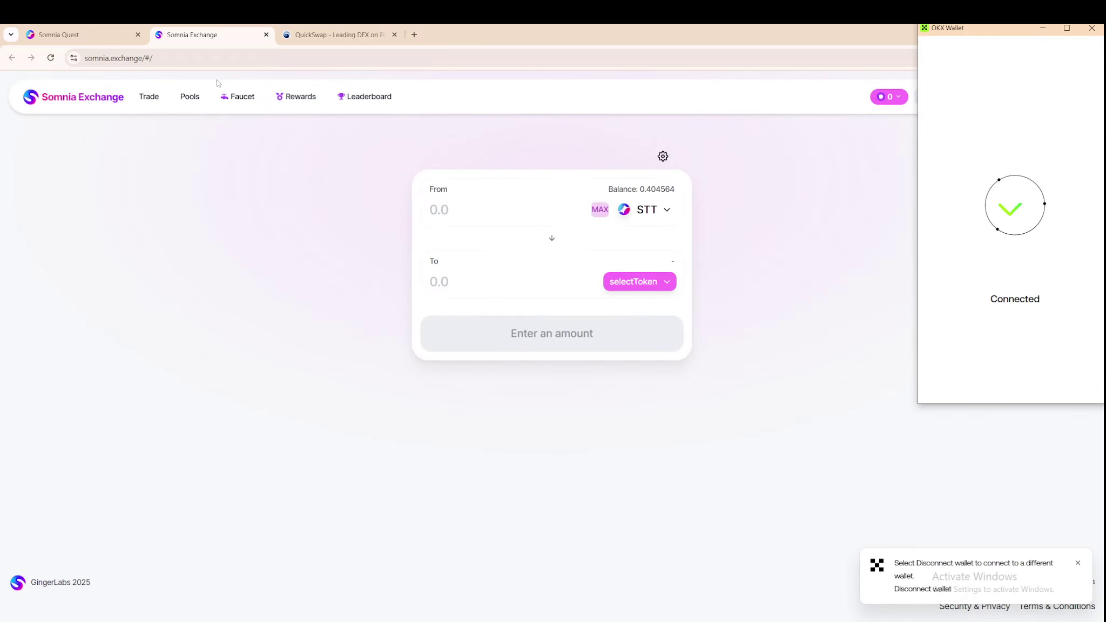
Check the required token on the quest page, and select NIA as the token to receive for STT on Somnia Exchange
{"action": "left_click", "coordinate": [81, 34]}
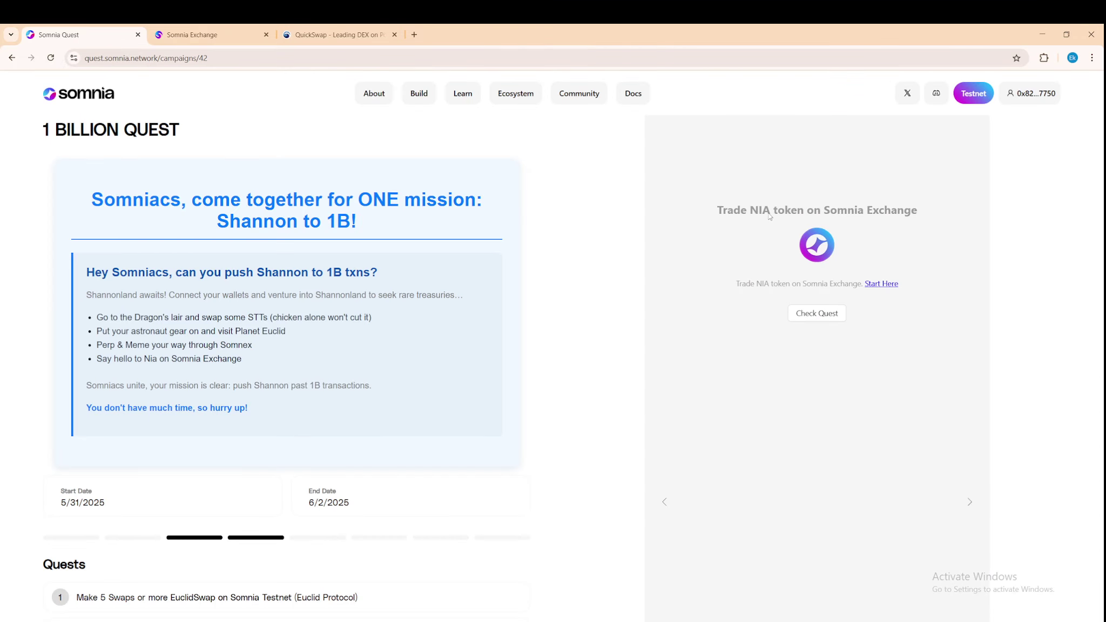
{"action": "left_click_drag", "start_coordinate": [768, 216], "coordinate": [774, 217]}
{"action": "left_click", "coordinate": [193, 35]}
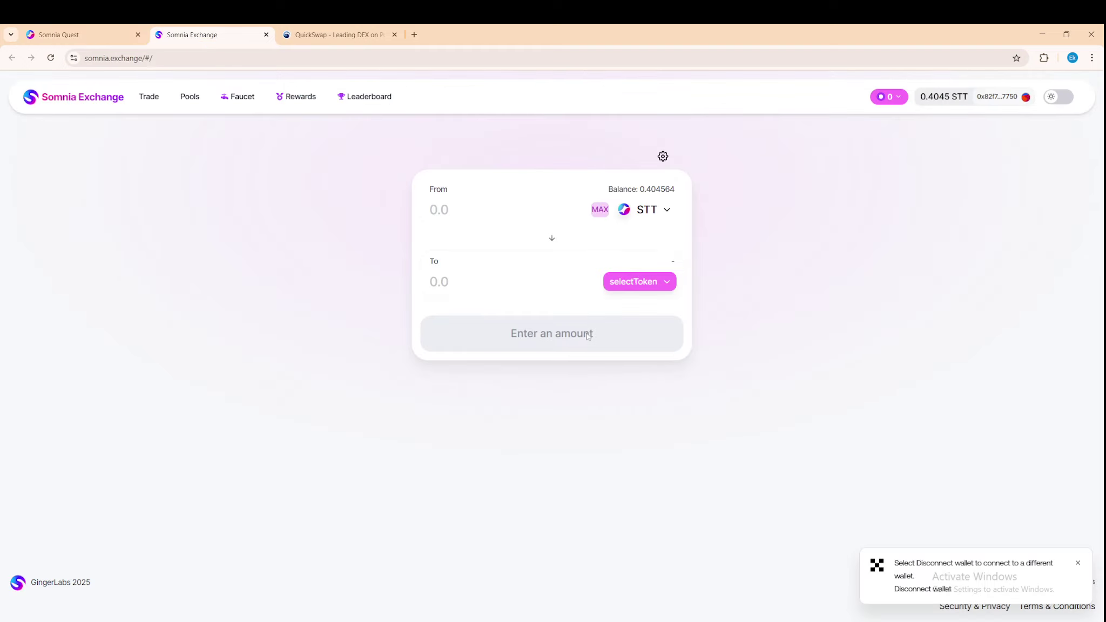
{"action": "left_click", "coordinate": [641, 282]}
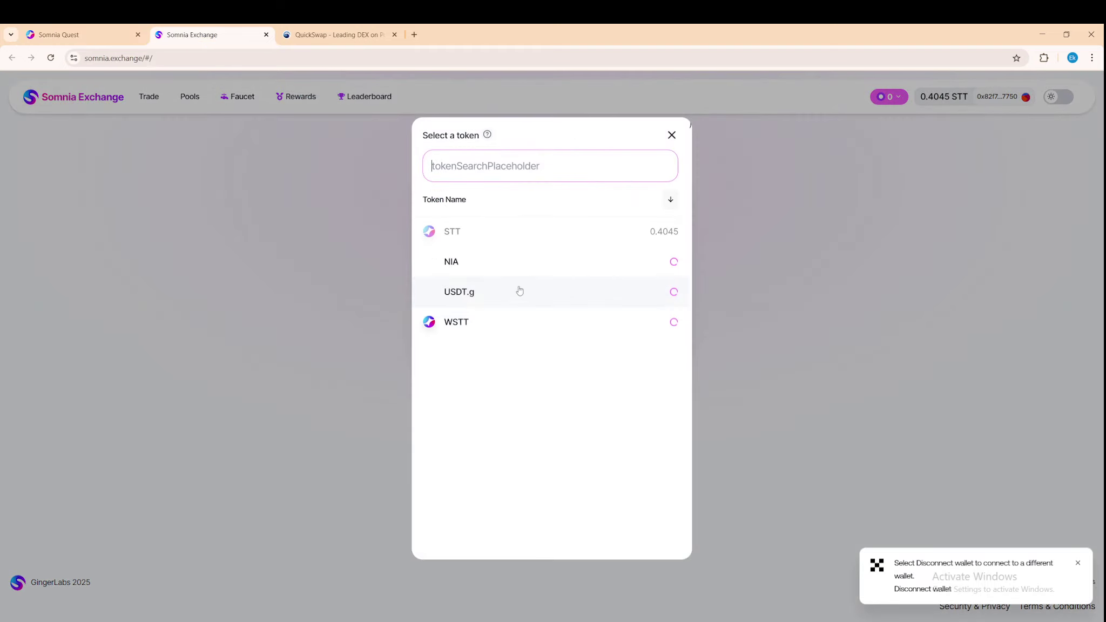
{"action": "left_click", "coordinate": [492, 270]}
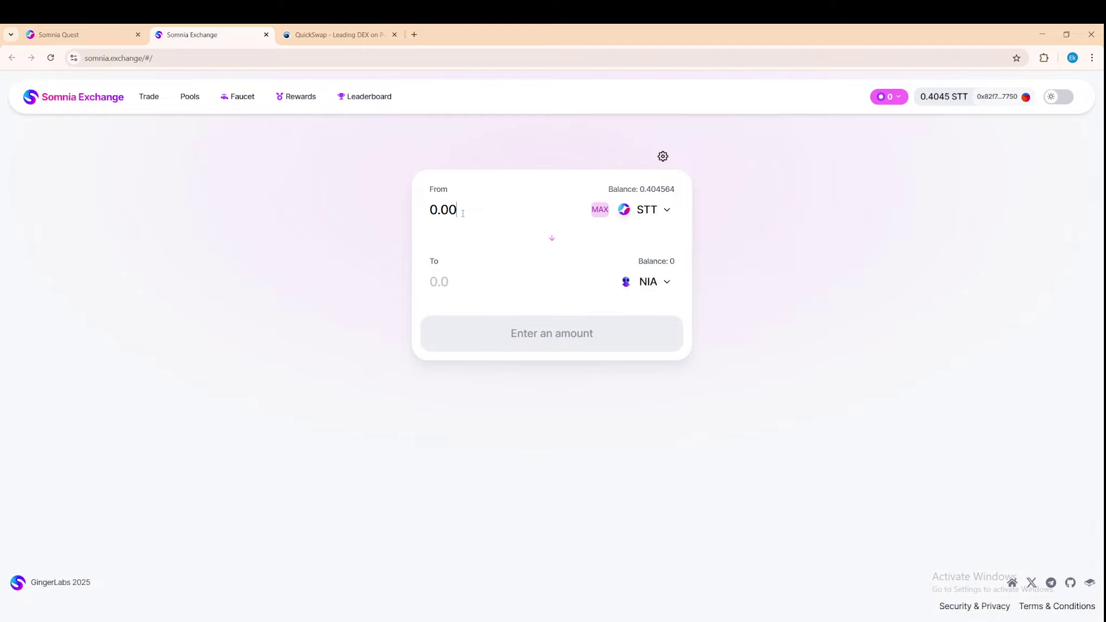
Swap 0.001 STT for NIA on Somnia Exchange, confirm the transaction in OKX Wallet, and dismiss the submission notice
{"action": "type", "text": "1"}
{"action": "left_click", "coordinate": [571, 358]}
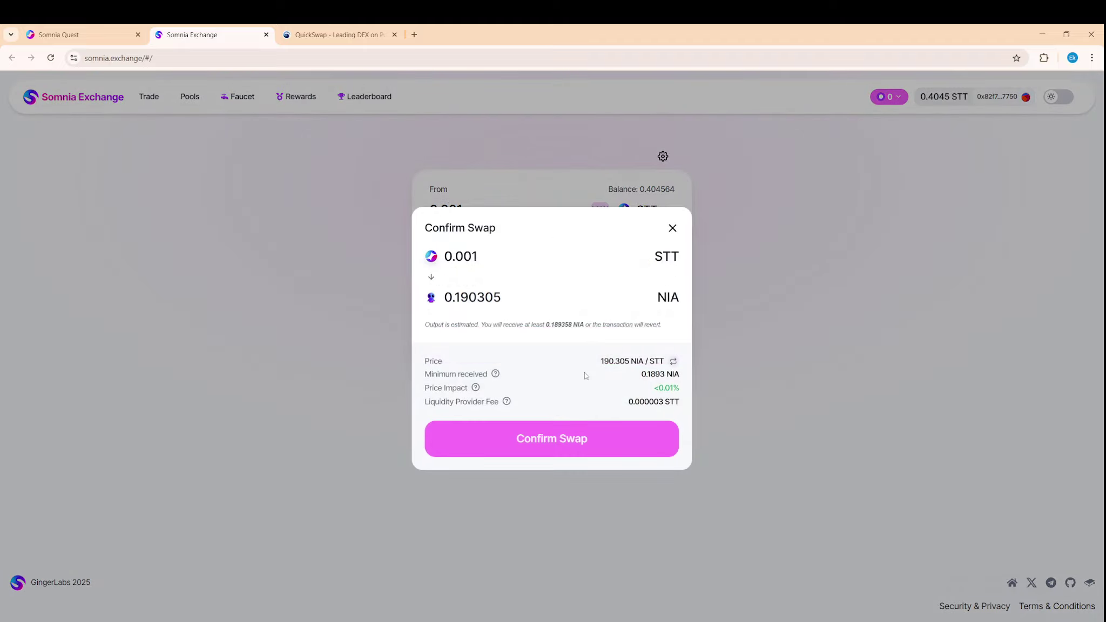
{"action": "left_click", "coordinate": [585, 432]}
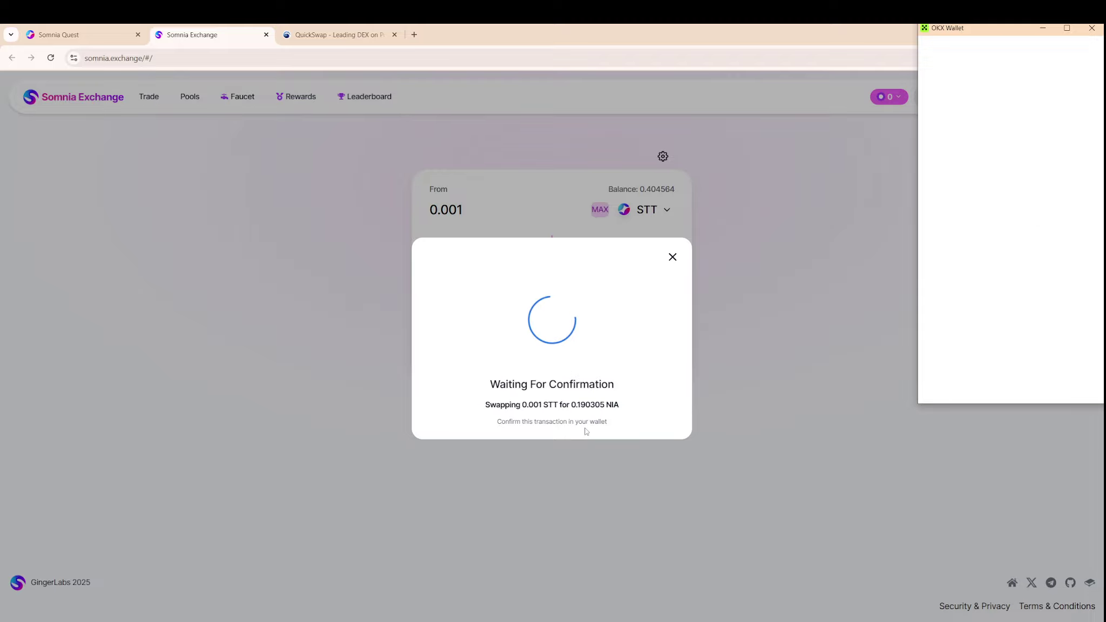
{"action": "left_click", "coordinate": [1061, 381]}
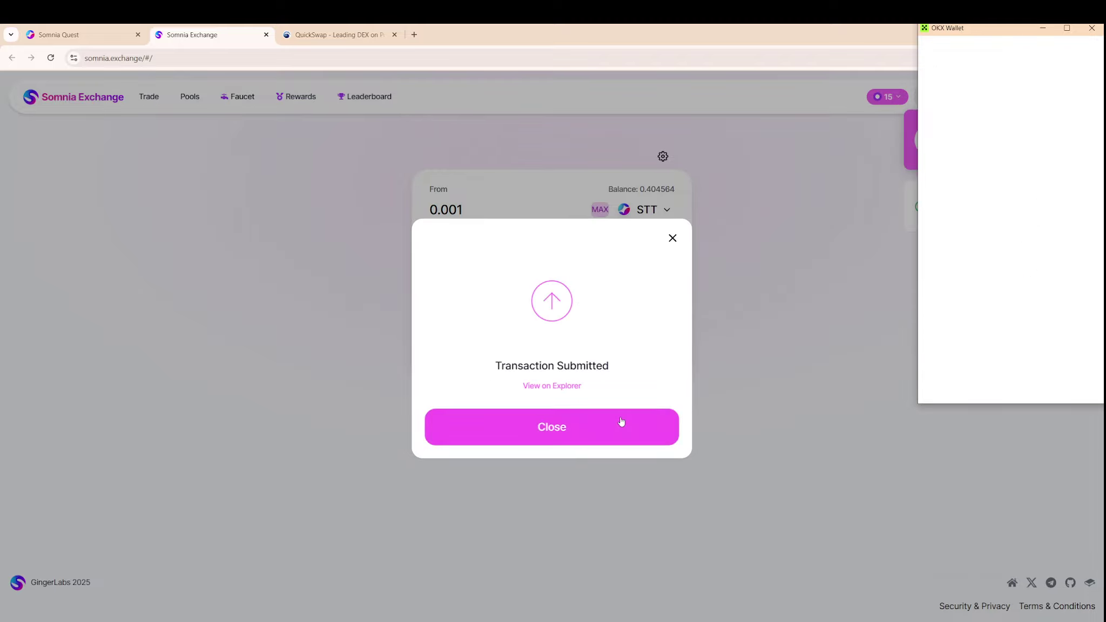
{"action": "left_click", "coordinate": [621, 421]}
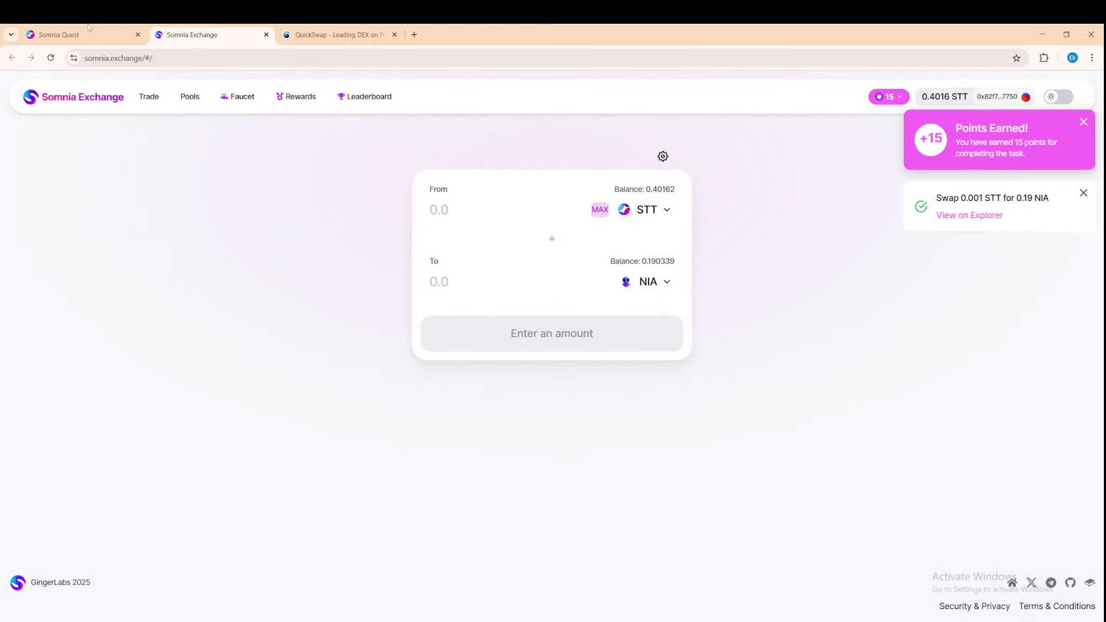
Try repeatedly to verify the "Trade NIA token on Somnia Exchange" task on the Somnia Quest page
{"action": "key", "text": "ctrl+shift+Tab"}
{"action": "left_click", "coordinate": [832, 312]}
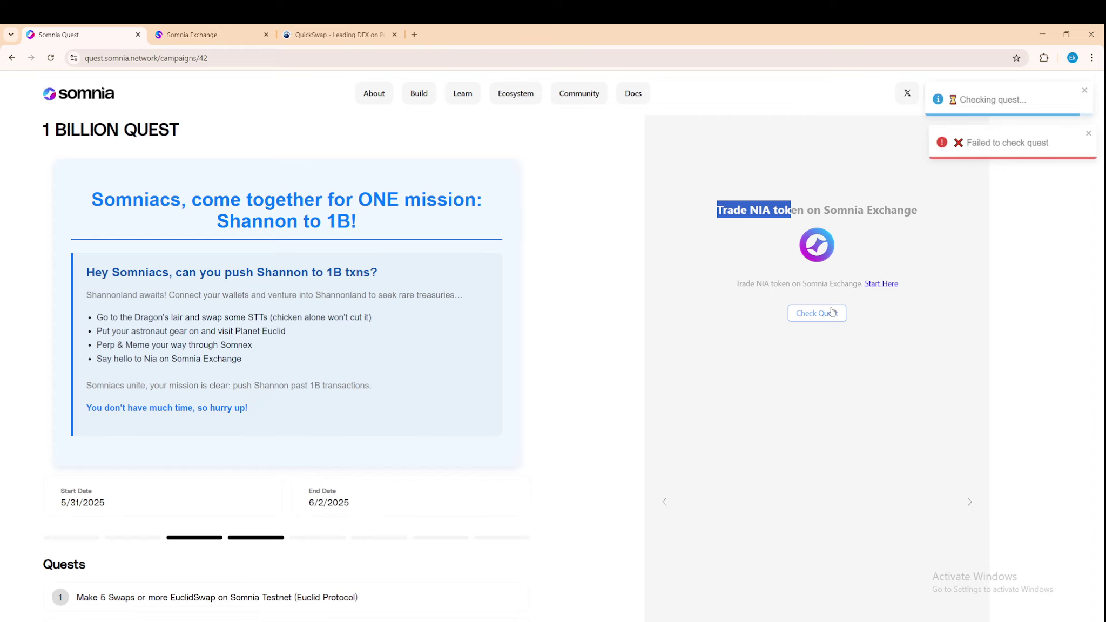
{"action": "left_click", "coordinate": [832, 312]}
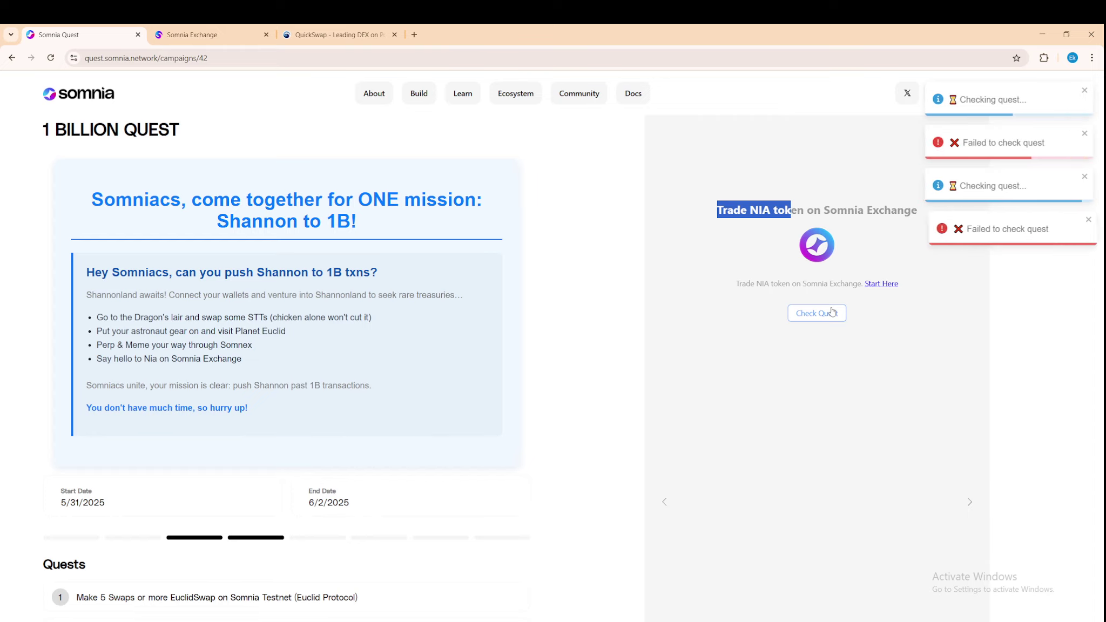
{"action": "left_click", "coordinate": [831, 312]}
{"action": "left_click", "coordinate": [832, 312]}
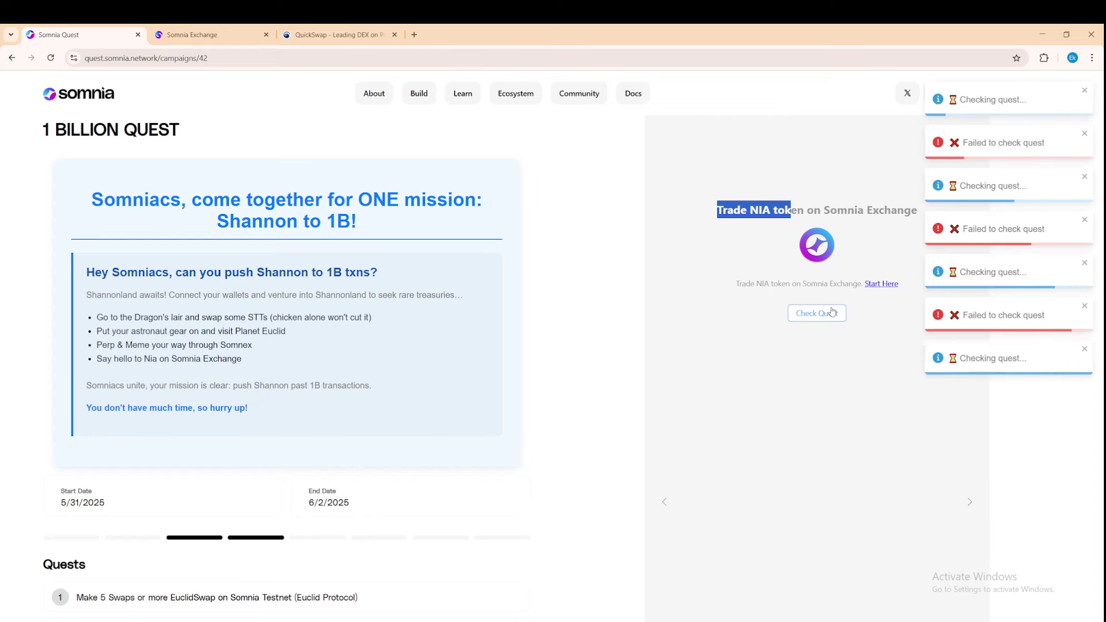
{"action": "left_click", "coordinate": [832, 312]}
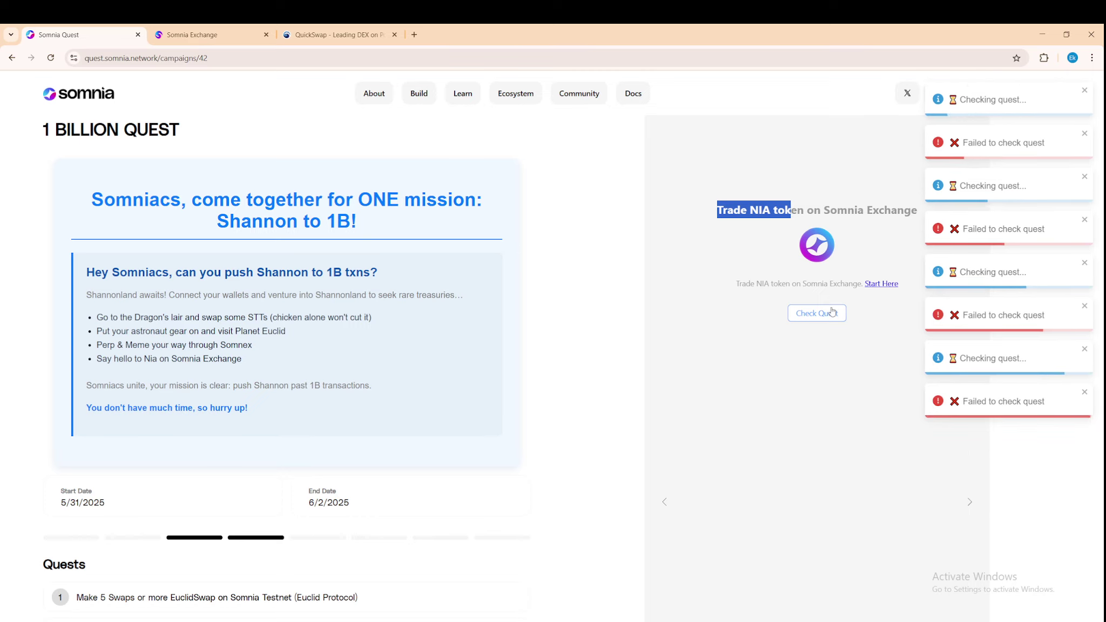
{"action": "left_click", "coordinate": [832, 312]}
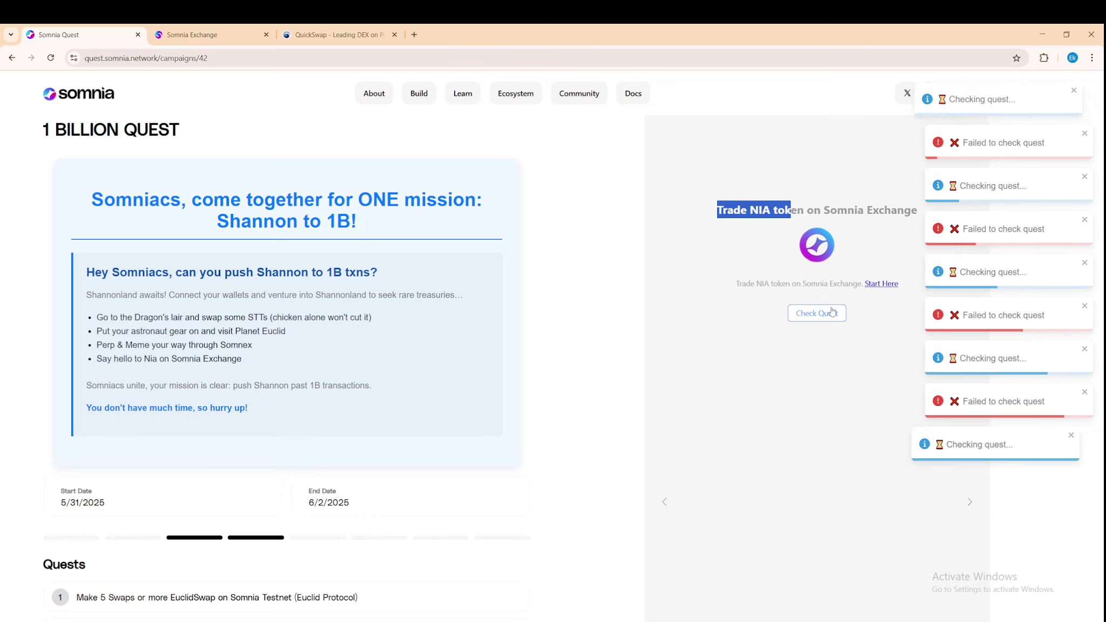
{"action": "left_click", "coordinate": [831, 312]}
{"action": "left_click", "coordinate": [832, 312]}
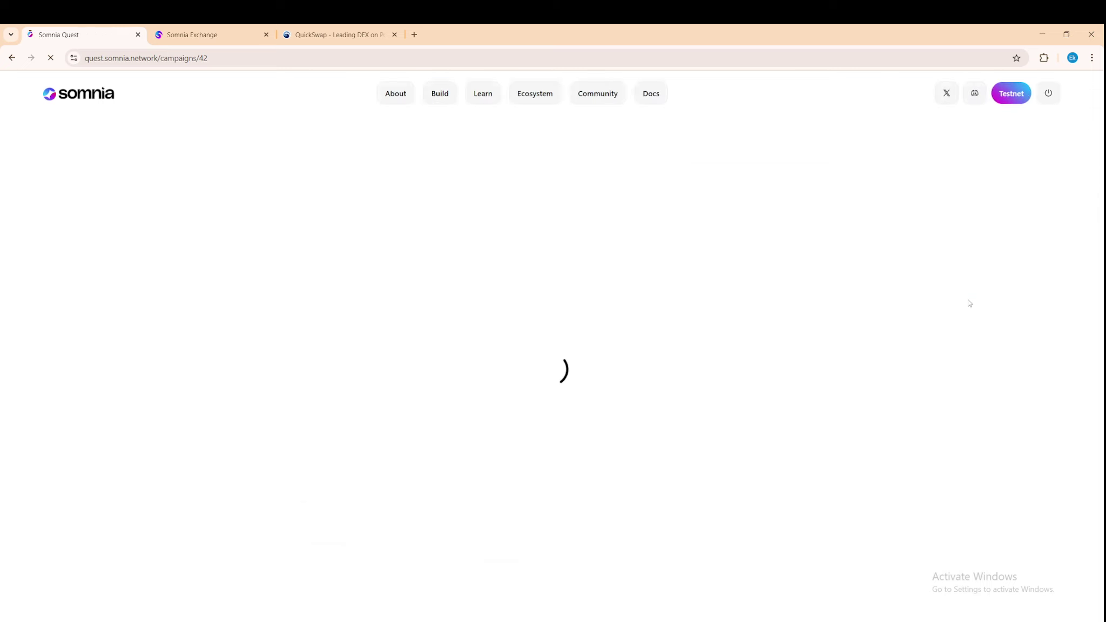
Review the quest list and open the Somnex site from the "Trade on Somnex Perpertual" task
{"action": "scroll", "coordinate": [362, 377], "scroll_direction": "down", "scroll_amount": 6}
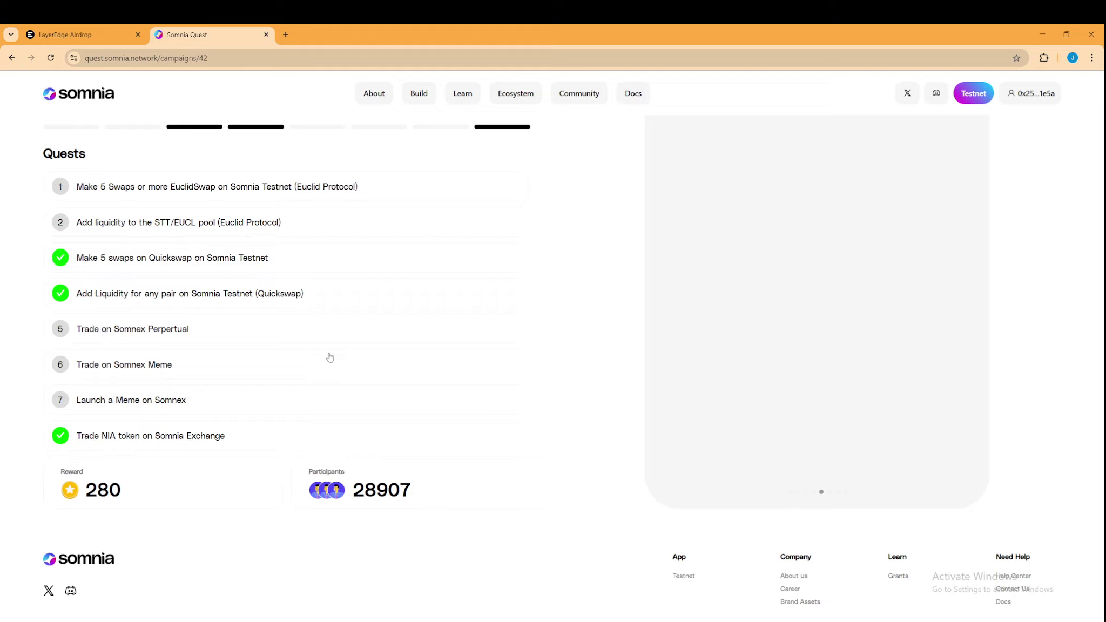
{"action": "scroll", "coordinate": [366, 366], "scroll_direction": "up", "scroll_amount": 6}
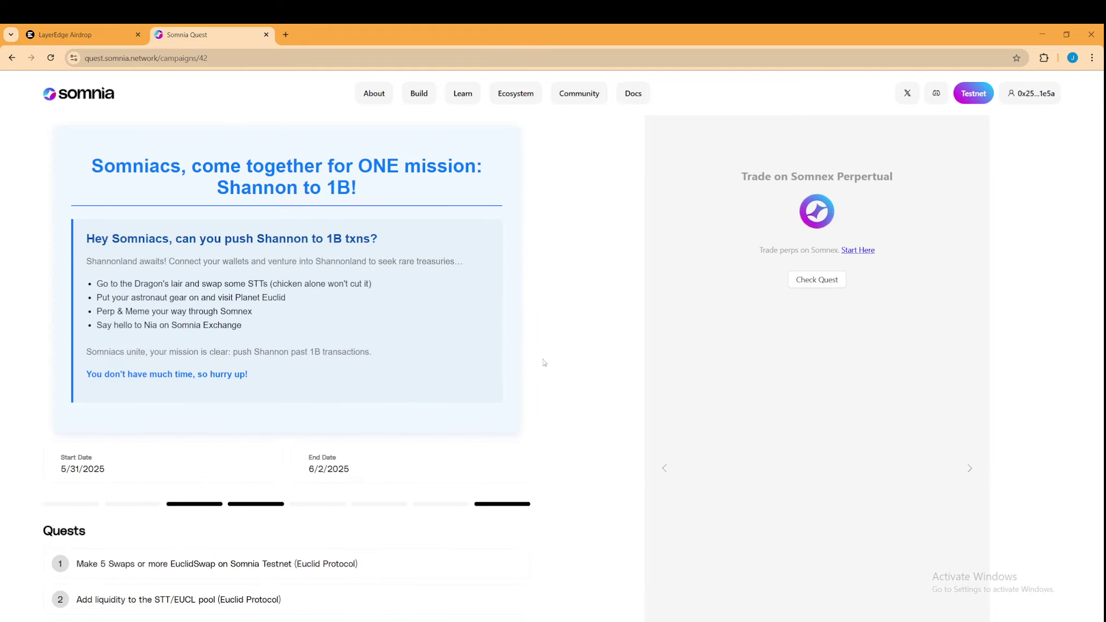
{"action": "left_click", "coordinate": [858, 250]}
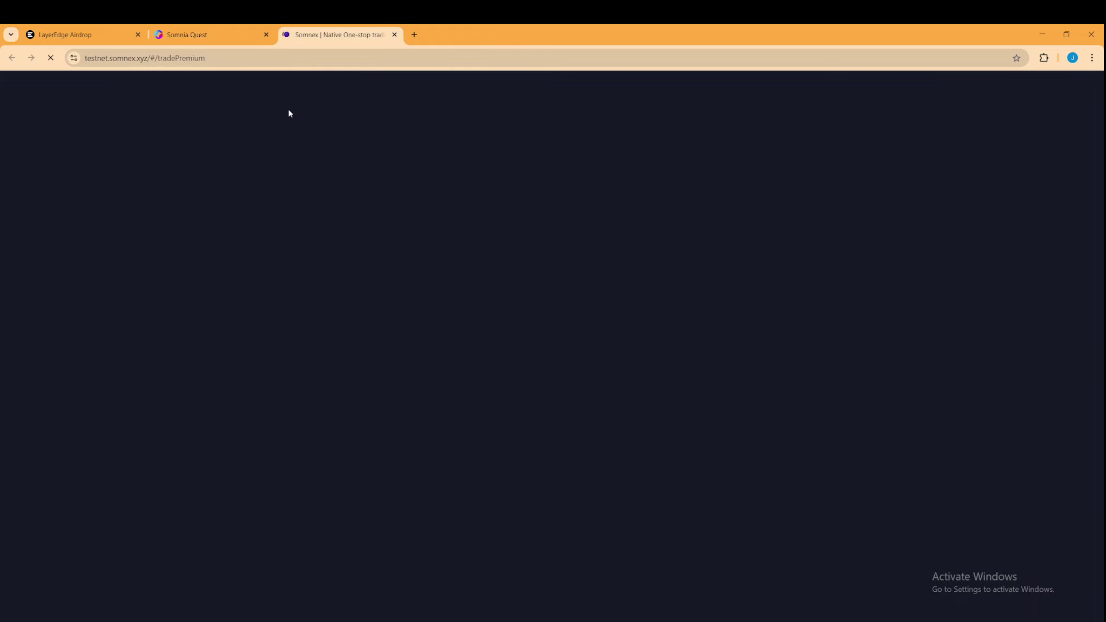
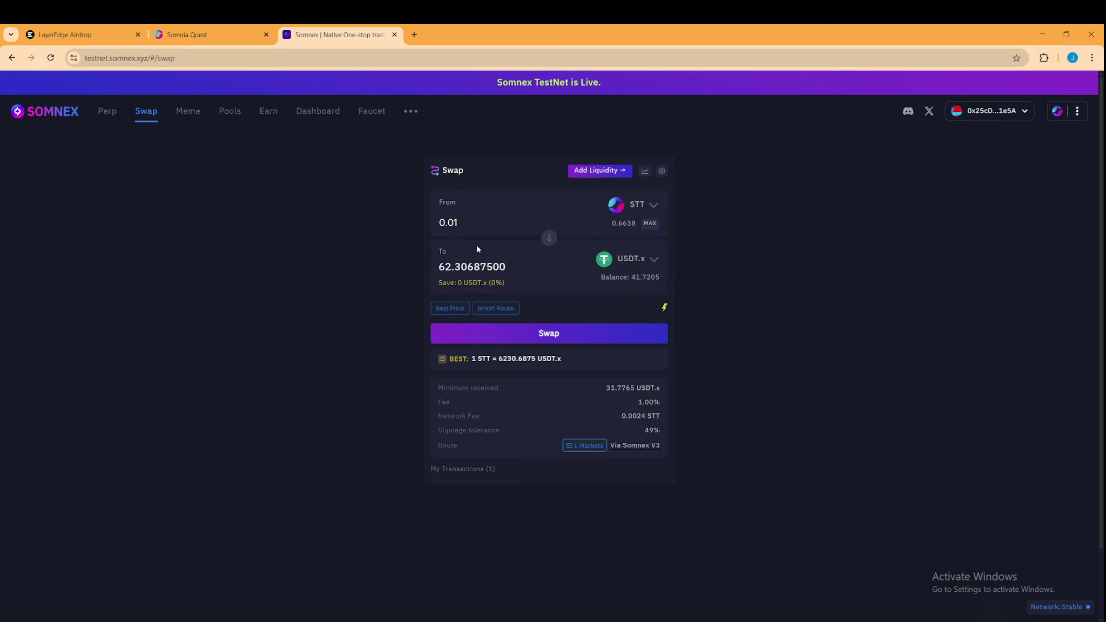
Check the USDT.x balance on the Somnex swap page and review the remaining Somnex tasks on the quest page
{"action": "left_click", "coordinate": [611, 282]}
{"action": "left_click_drag", "start_coordinate": [616, 277], "coordinate": [656, 276]}
{"action": "left_click", "coordinate": [645, 277]}
{"action": "left_click", "coordinate": [203, 36]}
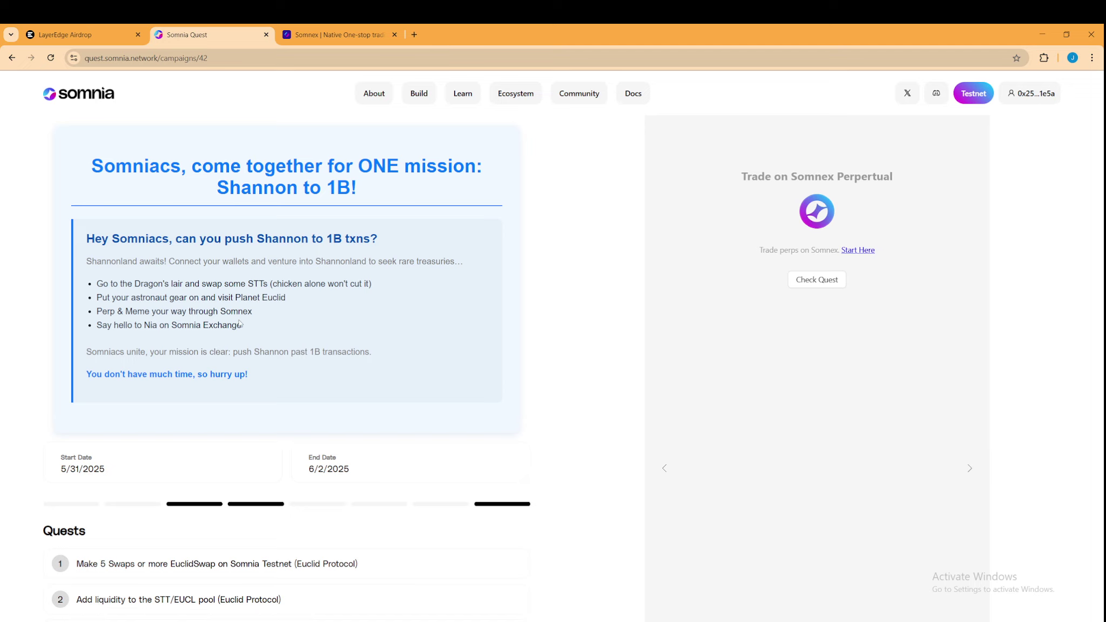
{"action": "scroll", "coordinate": [240, 323], "scroll_direction": "down", "scroll_amount": 4}
{"action": "scroll", "coordinate": [185, 419], "scroll_direction": "down", "scroll_amount": 2}
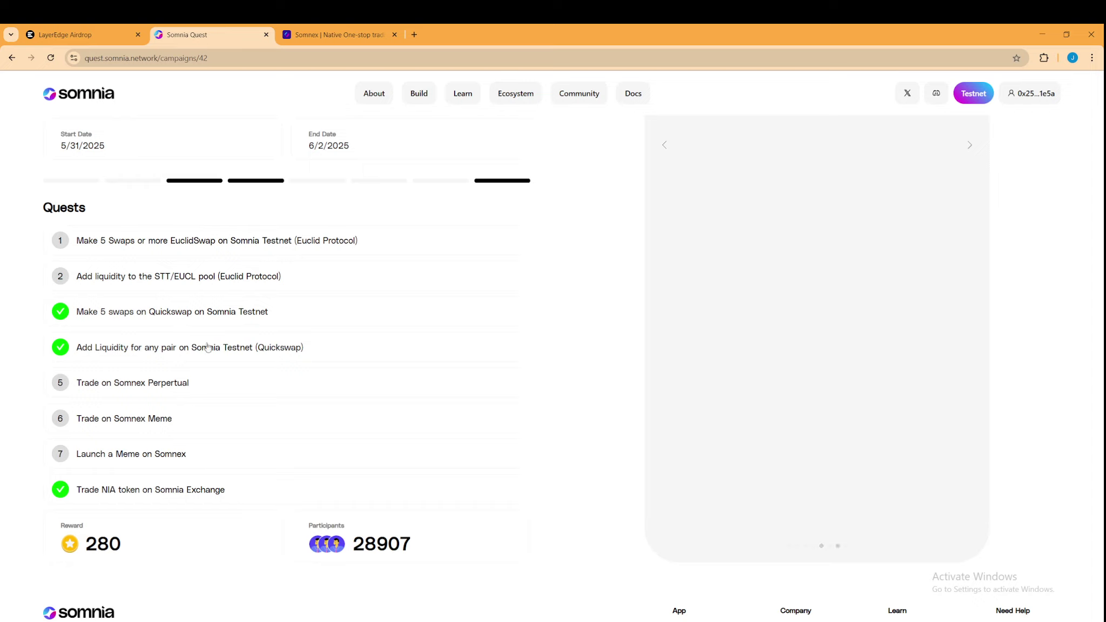
Return to Somnex and open the form for launching a new meme token
{"action": "left_click", "coordinate": [340, 35]}
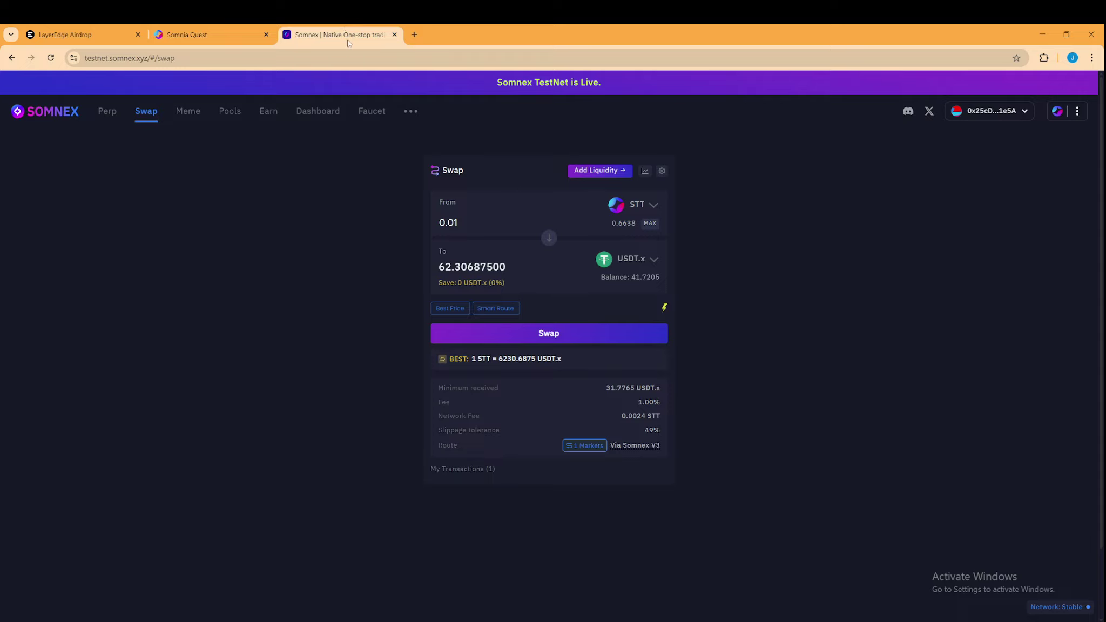
{"action": "left_click", "coordinate": [194, 114]}
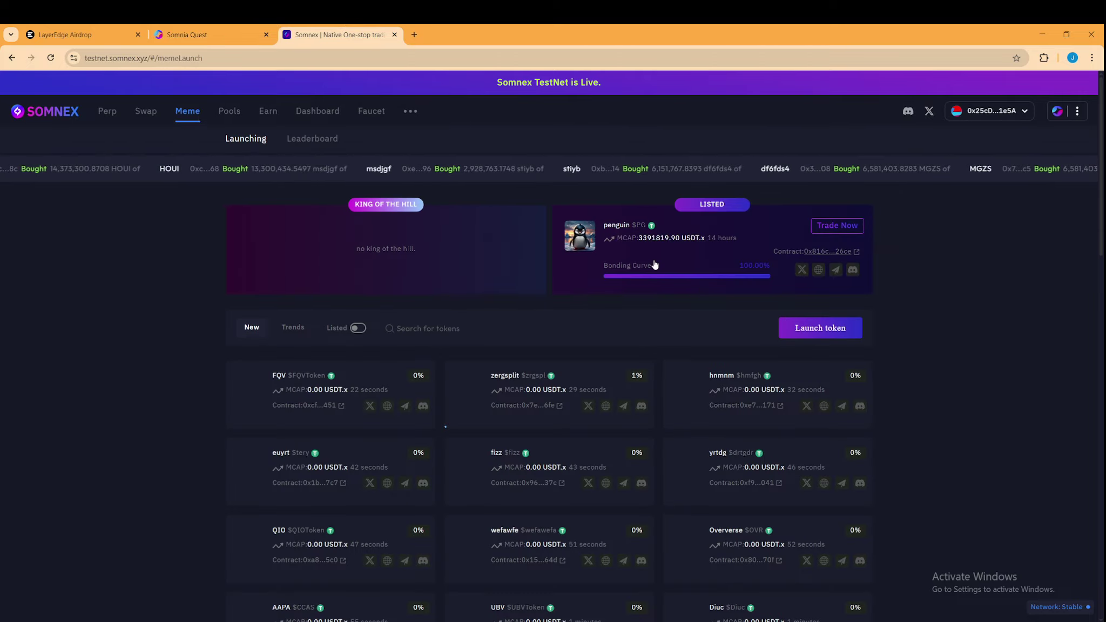
{"action": "left_click", "coordinate": [815, 331]}
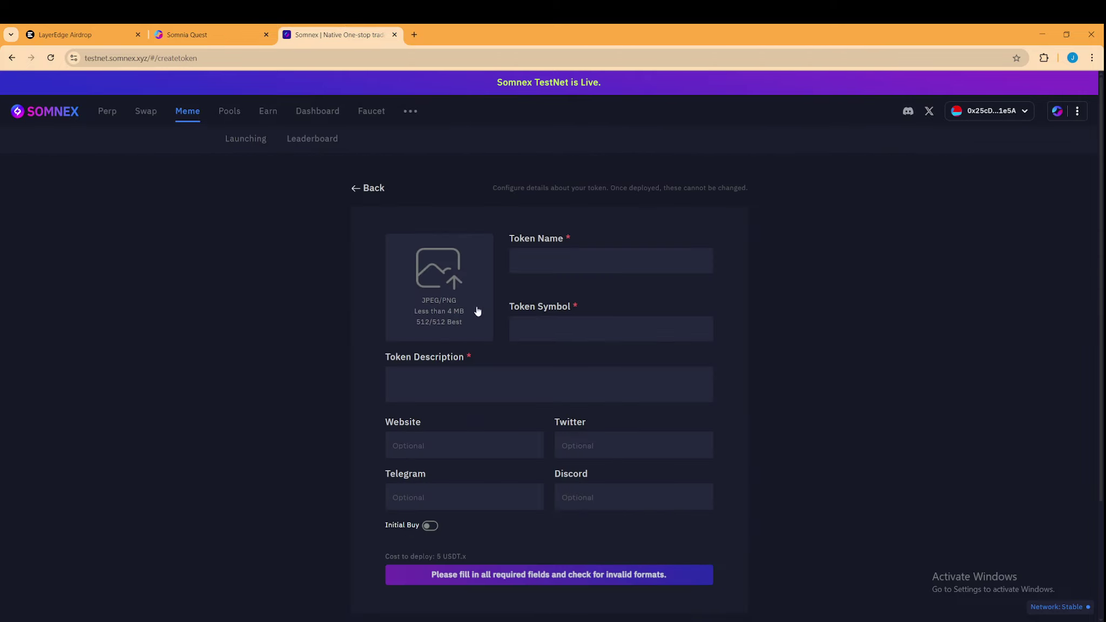
Upload the cryptopunk8550-300x300 image, set the token name and symbol to PIXEL, and enter "PIXEL Meme coin" as the description
{"action": "left_click", "coordinate": [450, 299]}
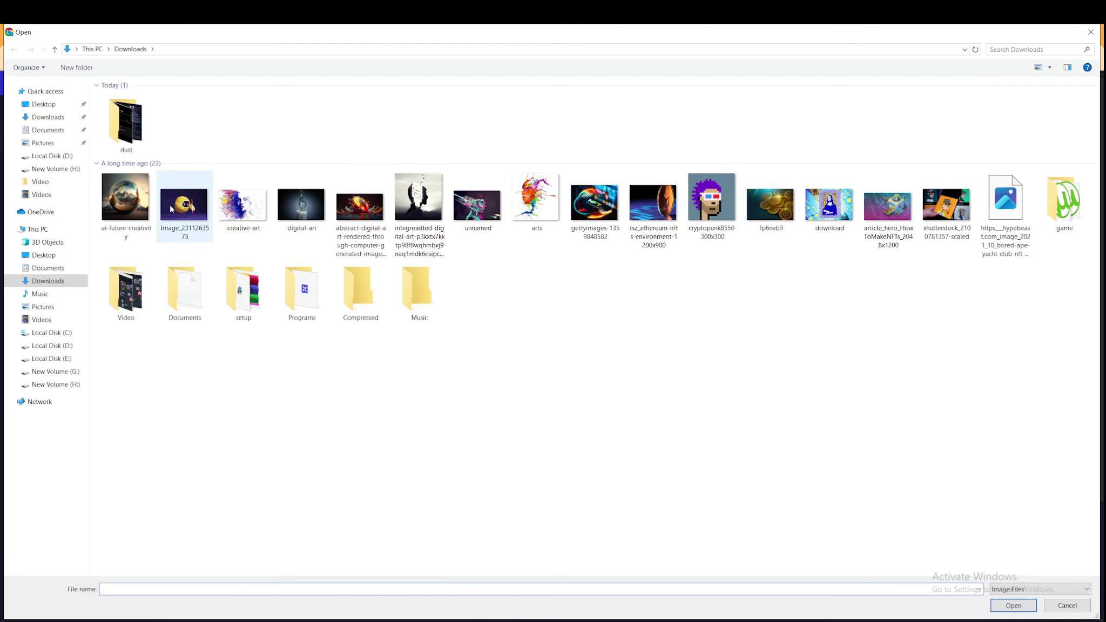
{"action": "left_click", "coordinate": [138, 211]}
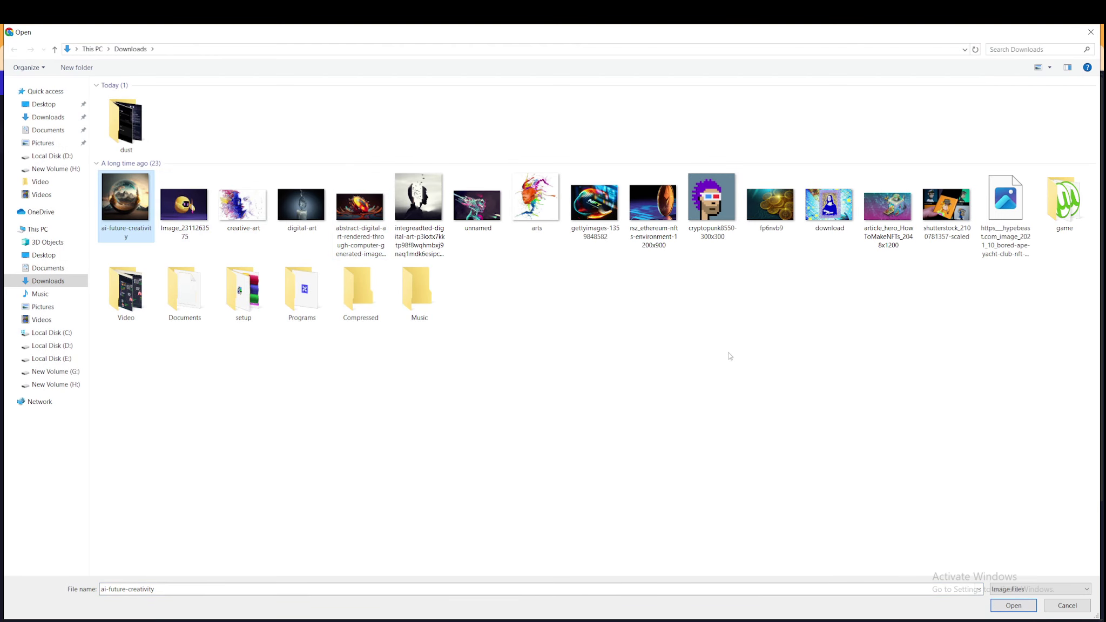
{"action": "left_click", "coordinate": [726, 238]}
{"action": "left_click", "coordinate": [1012, 605]}
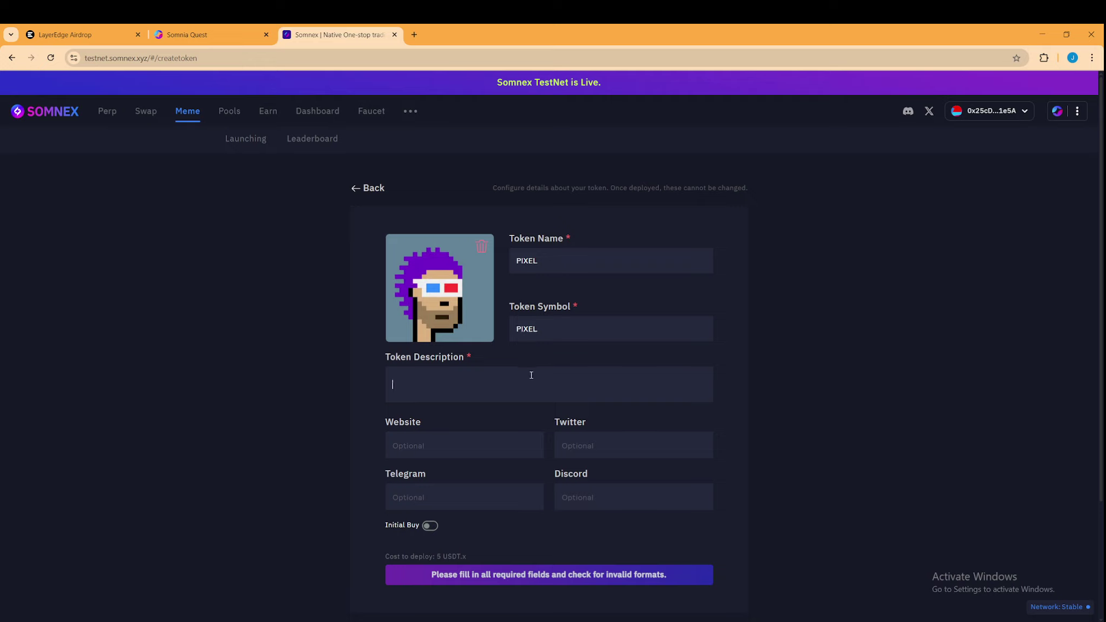
{"action": "type", "text": "PU"}
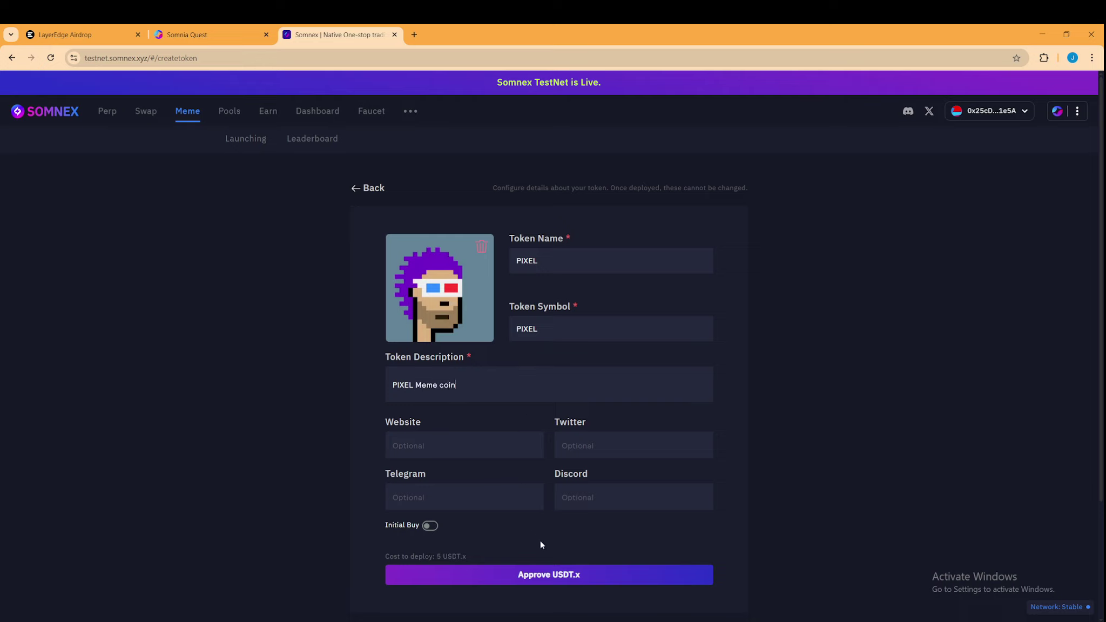
Approve USDT.x spending and launch the PIXEL token, confirming both transactions in OKX Wallet and acknowledging the launch
{"action": "left_click", "coordinate": [558, 572]}
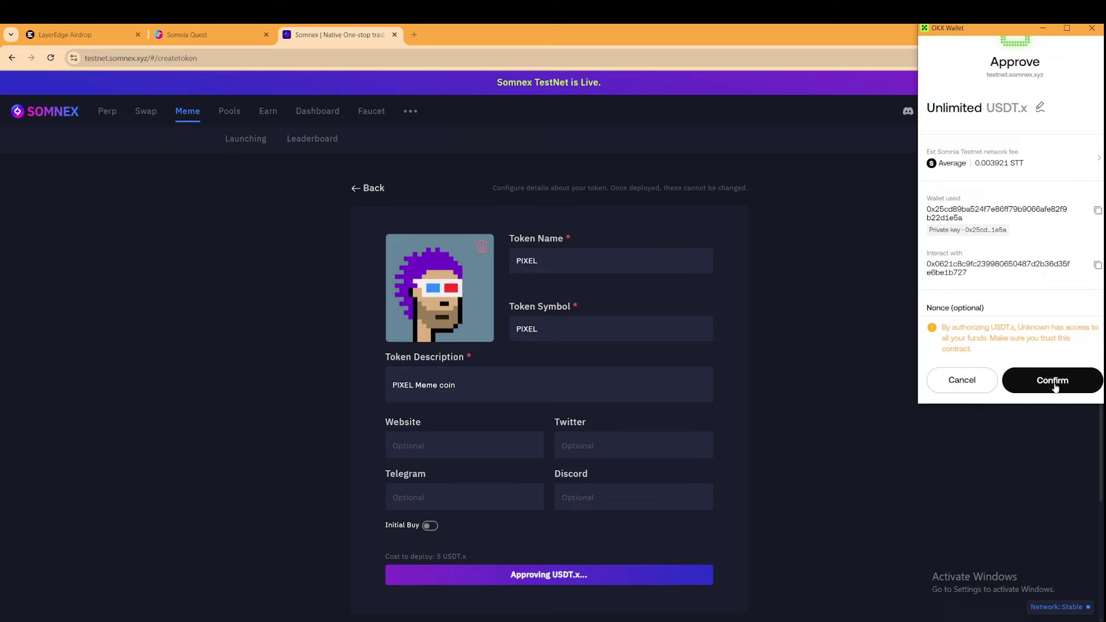
{"action": "left_click", "coordinate": [1054, 384]}
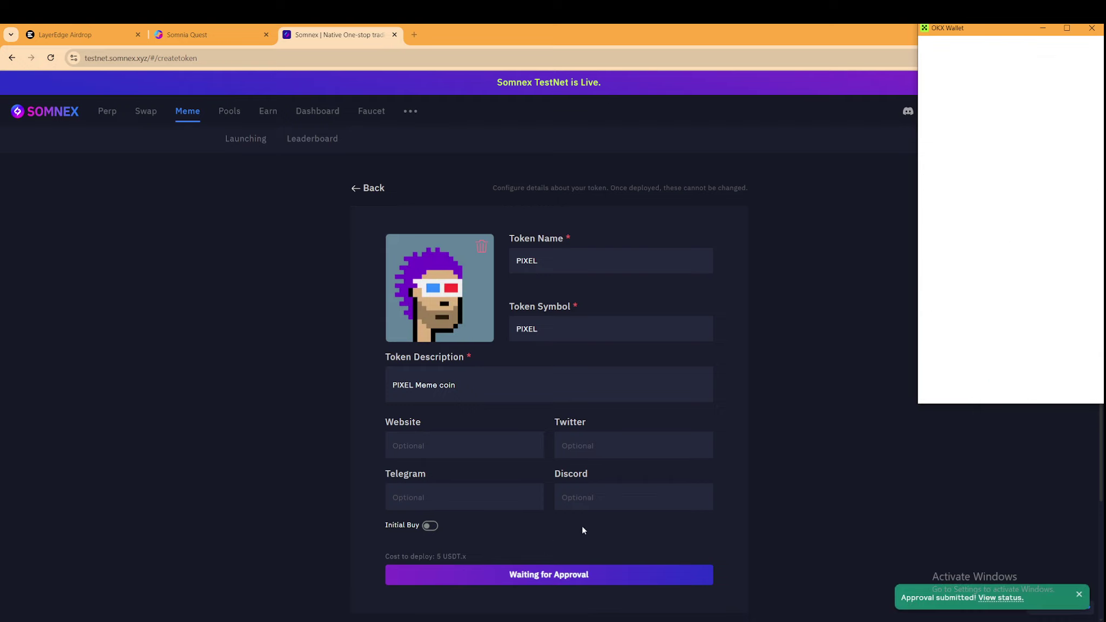
{"action": "left_click", "coordinate": [563, 574]}
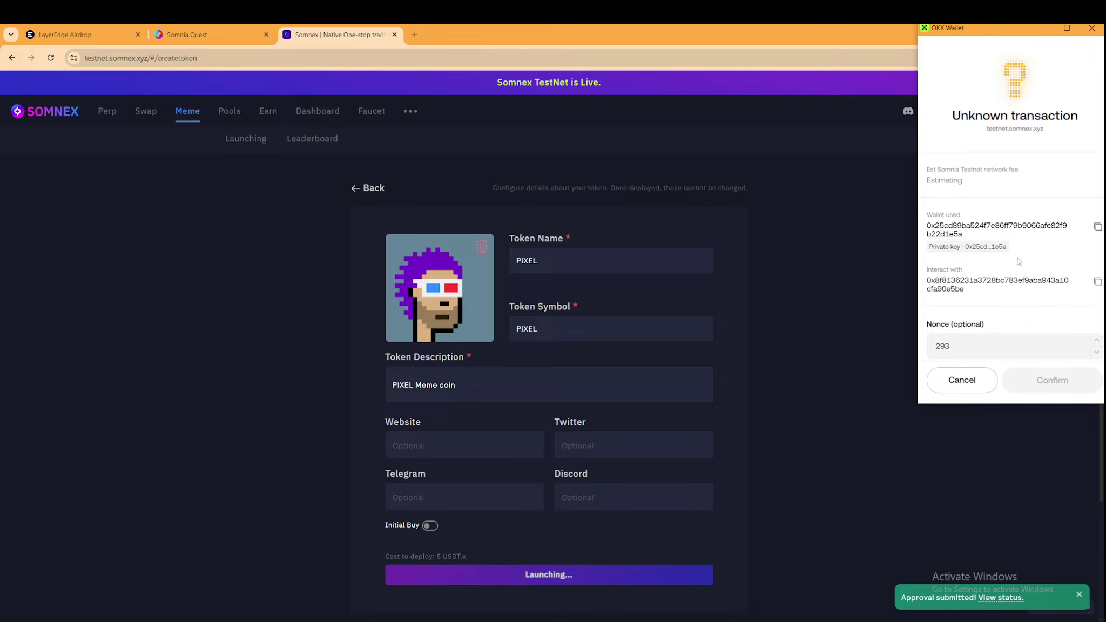
{"action": "left_click", "coordinate": [1059, 381]}
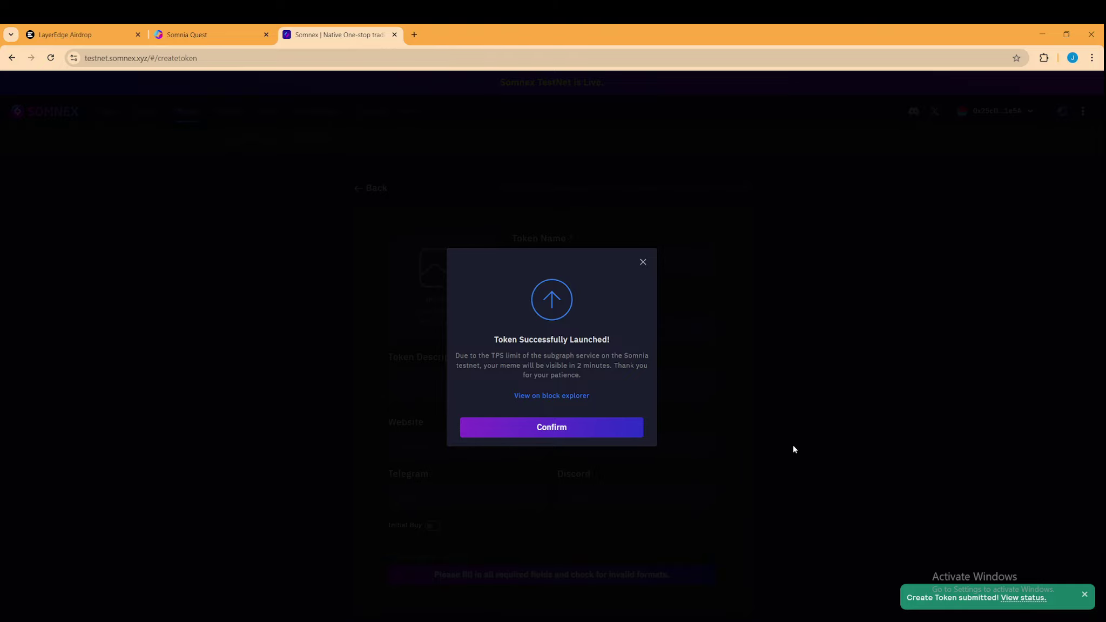
{"action": "left_click", "coordinate": [588, 433]}
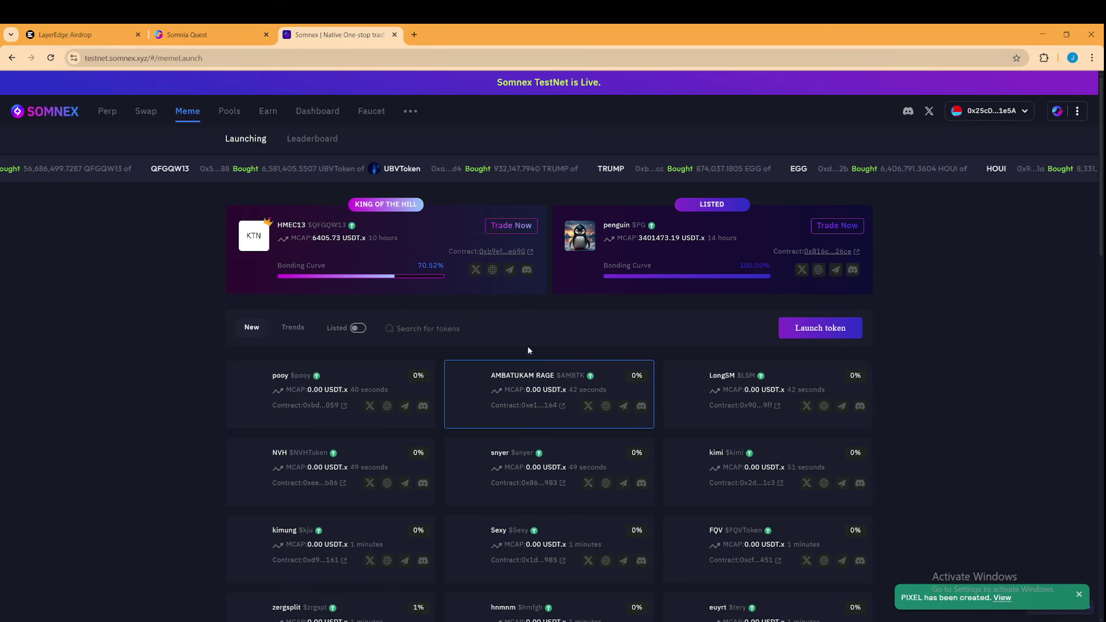
Try to verify the "Launch a Meme on Somnex" task on the Somnia Quest page
{"action": "left_click", "coordinate": [197, 29]}
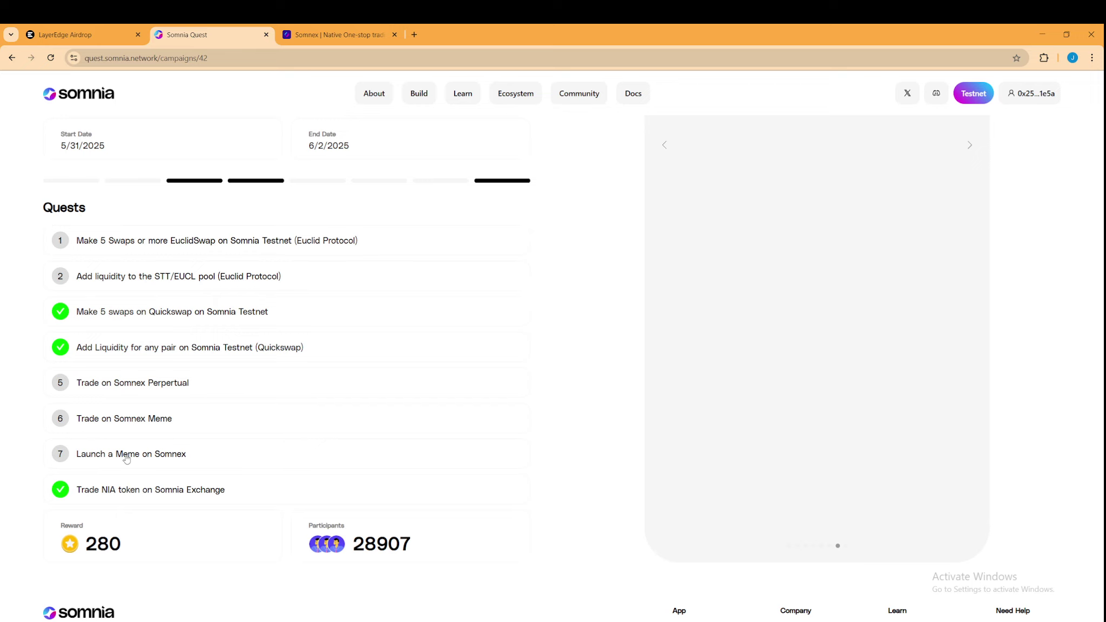
{"action": "scroll", "coordinate": [681, 463], "scroll_direction": "up", "scroll_amount": 5}
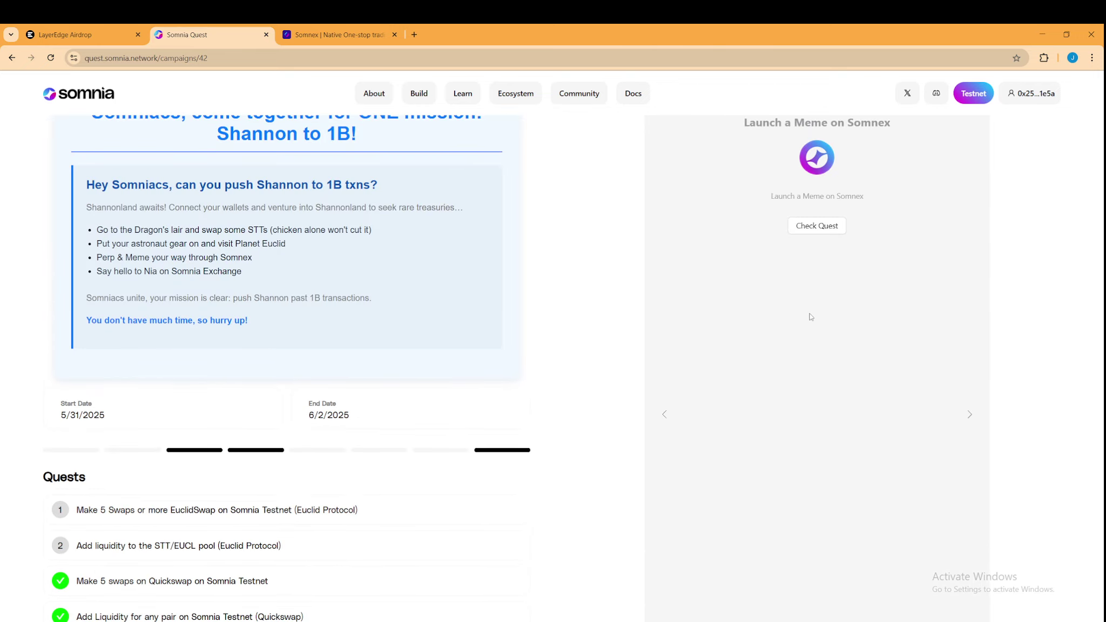
{"action": "left_click", "coordinate": [817, 227]}
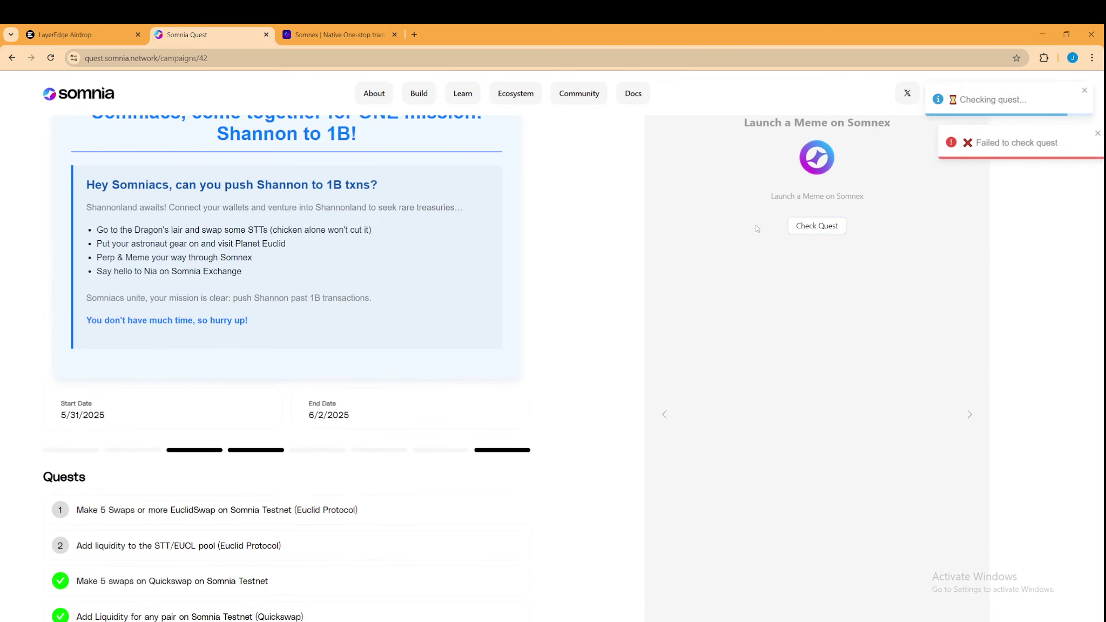
{"action": "scroll", "coordinate": [257, 378], "scroll_direction": "down", "scroll_amount": 2}
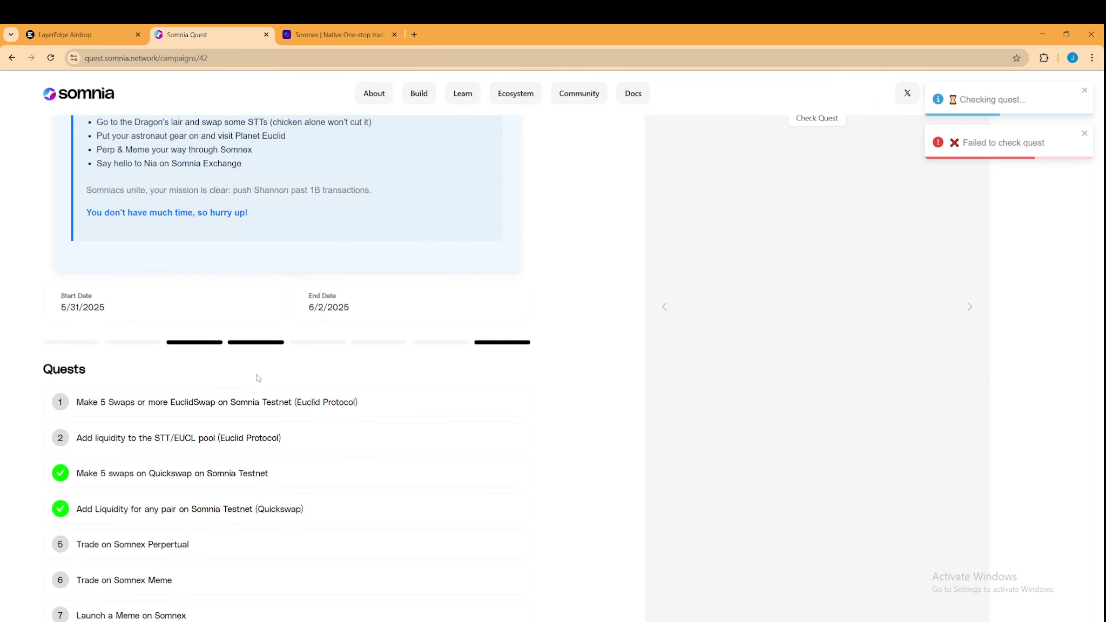
Switch back to Somnex and browse the newly launched meme tokens for one to trade
{"action": "left_click", "coordinate": [335, 35]}
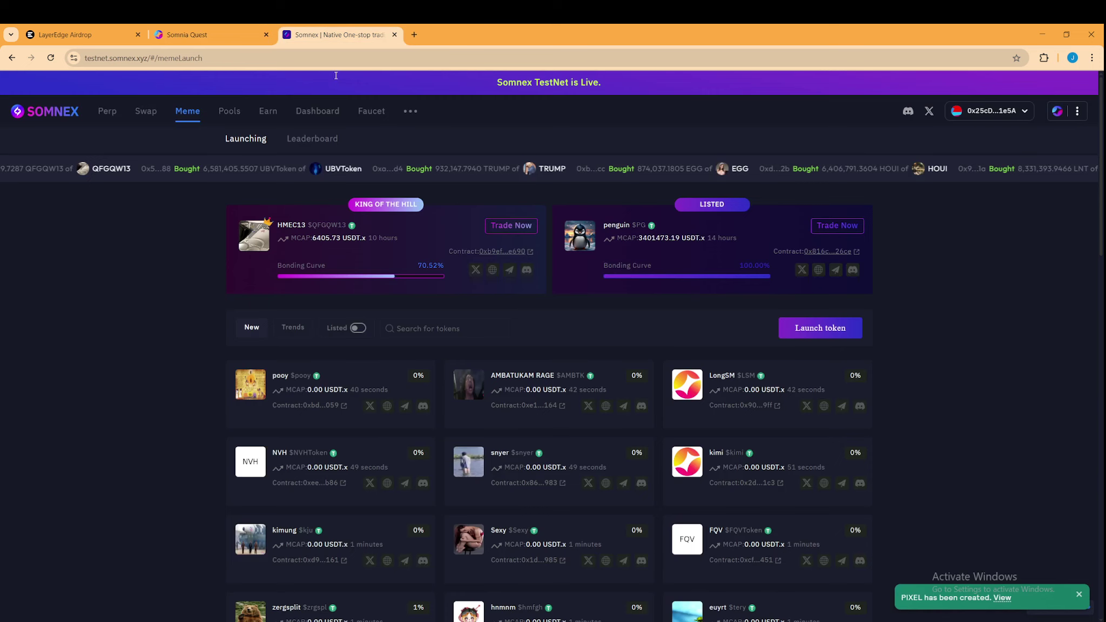
{"action": "scroll", "coordinate": [482, 355], "scroll_direction": "down", "scroll_amount": 1}
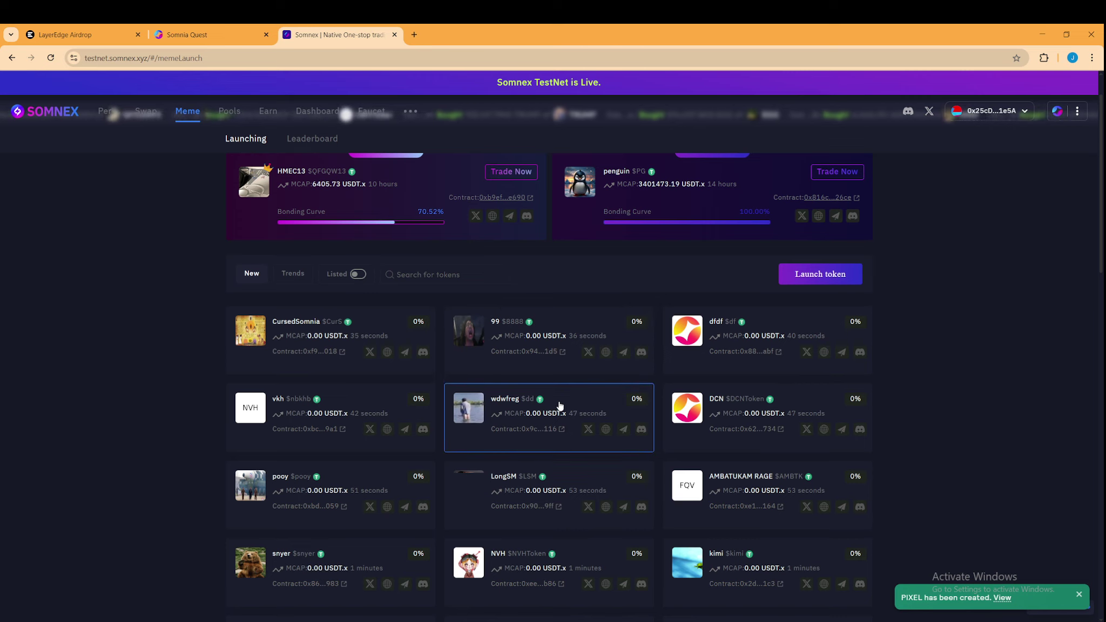
{"action": "scroll", "coordinate": [562, 405], "scroll_direction": "down", "scroll_amount": 1}
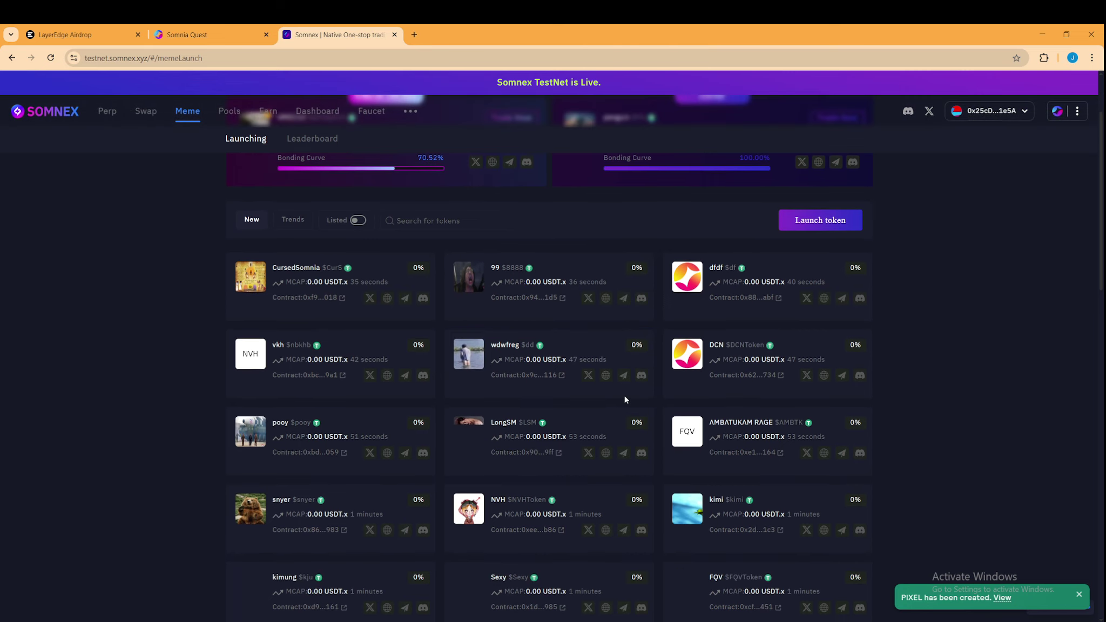
{"action": "left_click", "coordinate": [733, 343]}
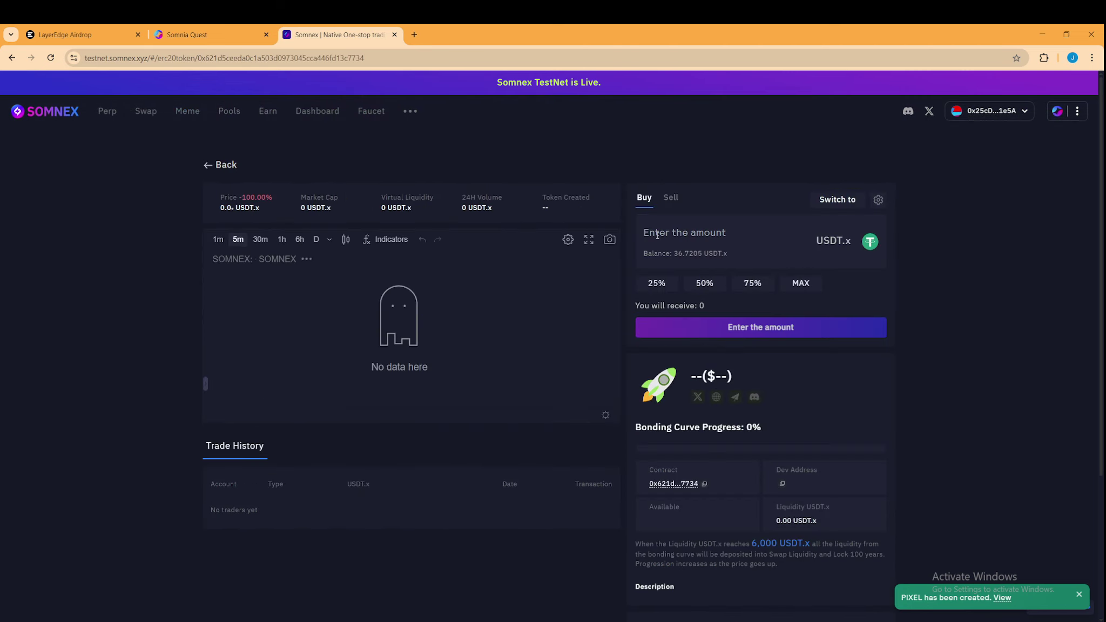
{"action": "type", "text": "12"}
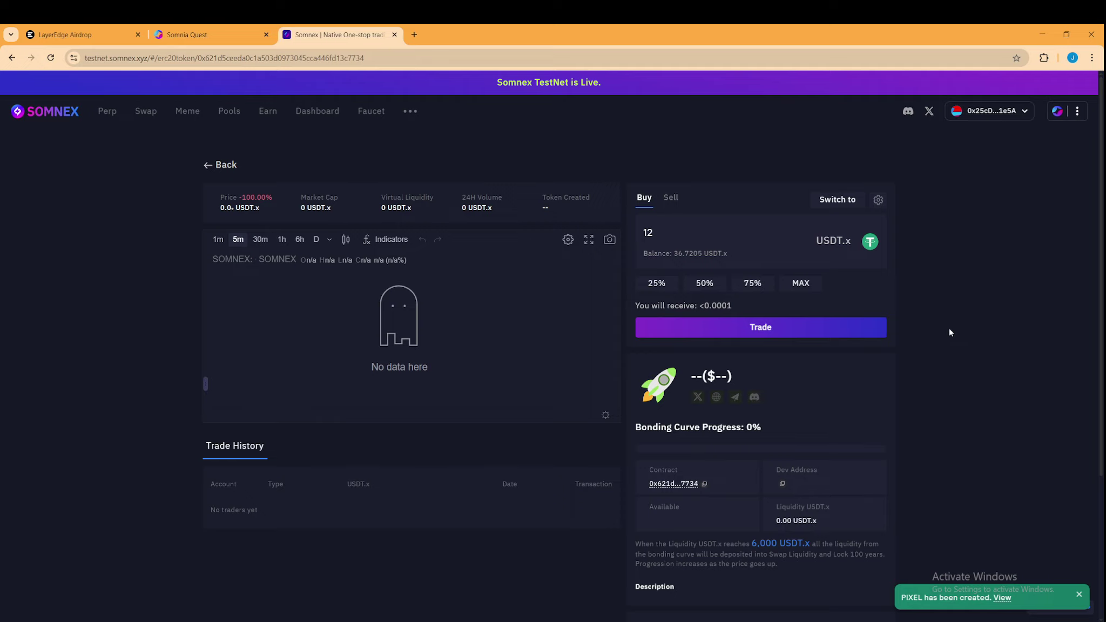
{"action": "scroll", "coordinate": [622, 448], "scroll_direction": "down", "scroll_amount": 3}
{"action": "scroll", "coordinate": [265, 227], "scroll_direction": "up", "scroll_amount": 3}
{"action": "left_click", "coordinate": [205, 169]}
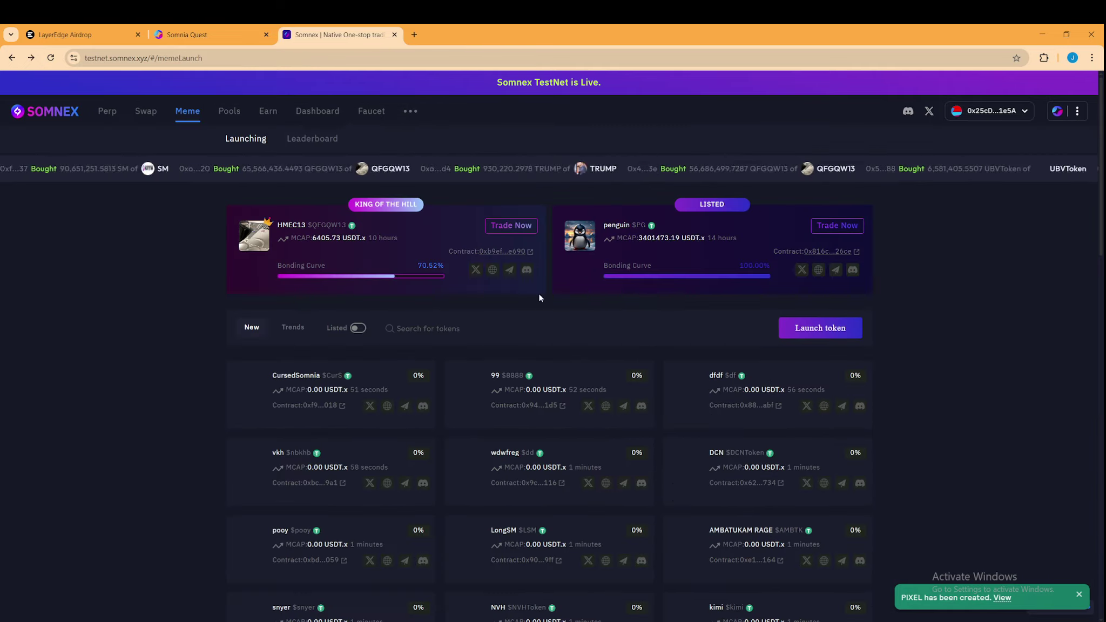
Open the yrthu ($eretr) meme token from the launching list and enter a buy amount of 12 USDT.x
{"action": "scroll", "coordinate": [540, 383], "scroll_direction": "down", "scroll_amount": 3}
{"action": "scroll", "coordinate": [548, 398], "scroll_direction": "down", "scroll_amount": 5}
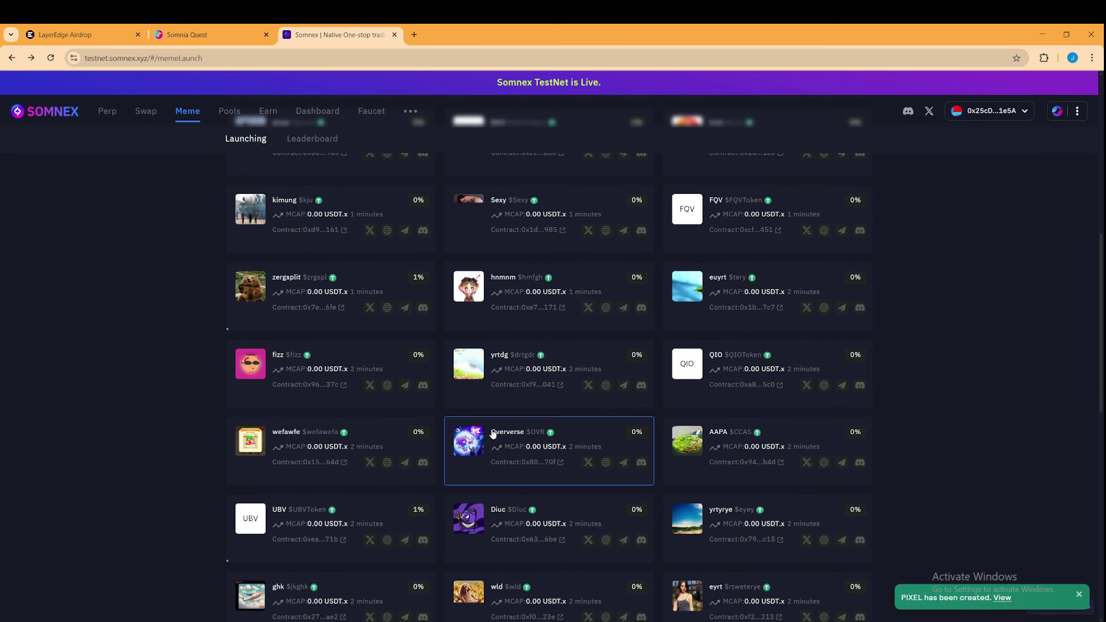
{"action": "scroll", "coordinate": [502, 468], "scroll_direction": "down", "scroll_amount": 2}
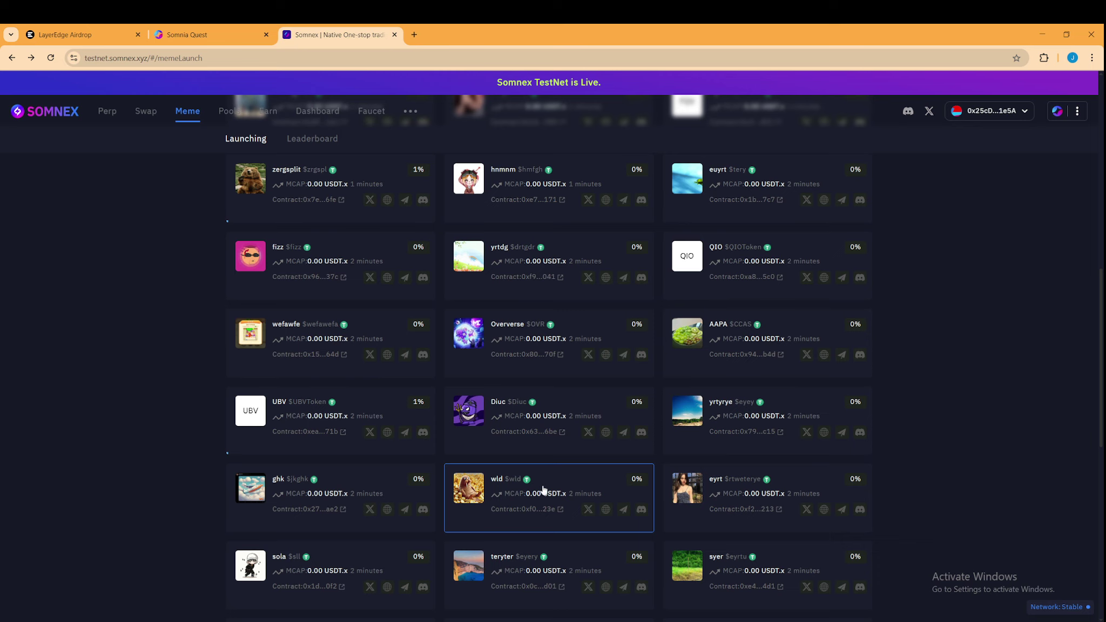
{"action": "scroll", "coordinate": [562, 485], "scroll_direction": "down", "scroll_amount": 3}
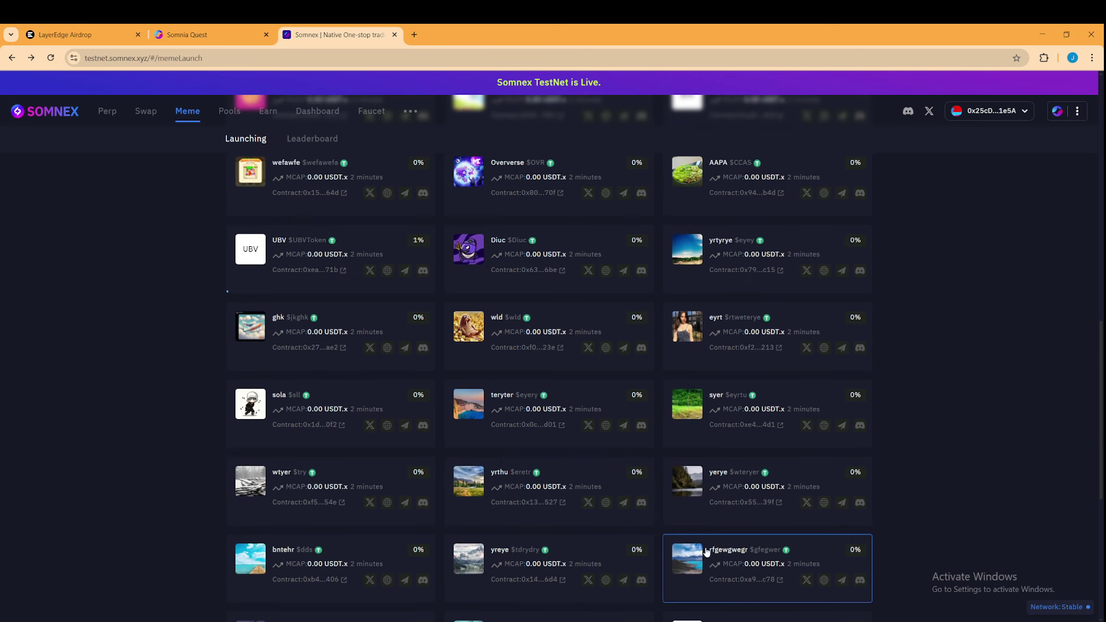
{"action": "left_click", "coordinate": [575, 479]}
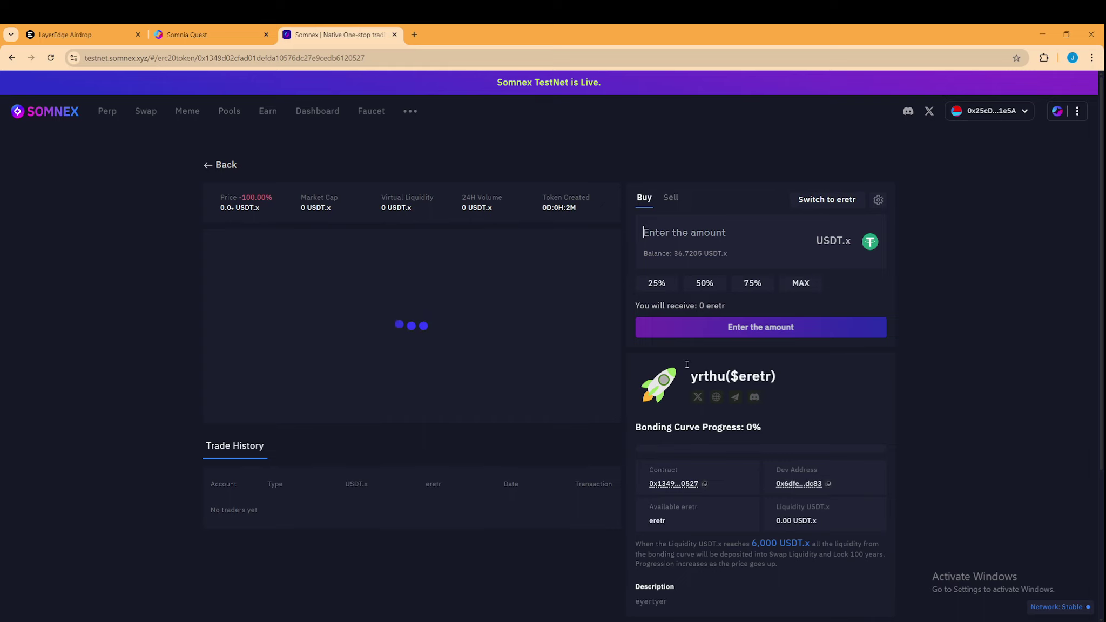
{"action": "left_click", "coordinate": [675, 243]}
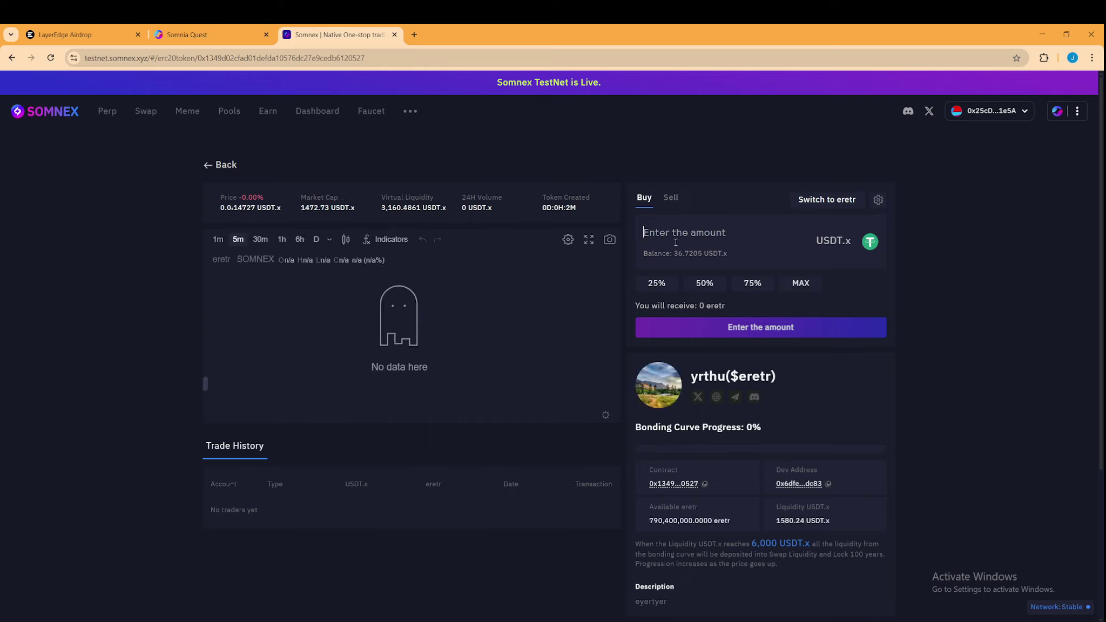
{"action": "type", "text": "12"}
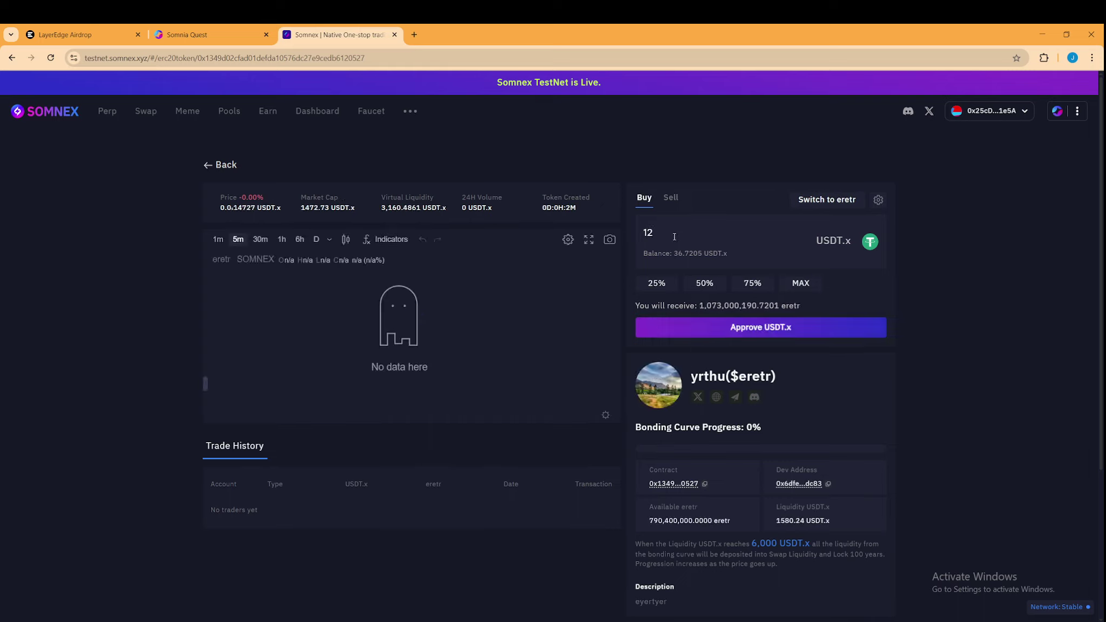
Approve USDT.x spending and buy the yrthu ($eretr) token, confirming both transactions in OKX Wallet
{"action": "left_click", "coordinate": [717, 324]}
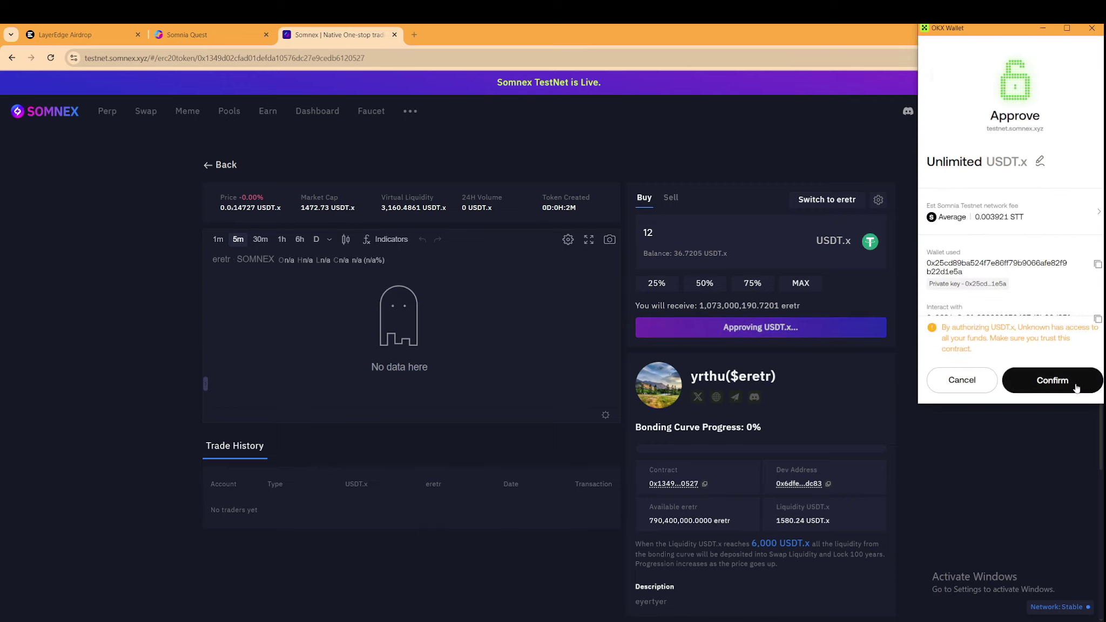
{"action": "left_click", "coordinate": [1010, 378]}
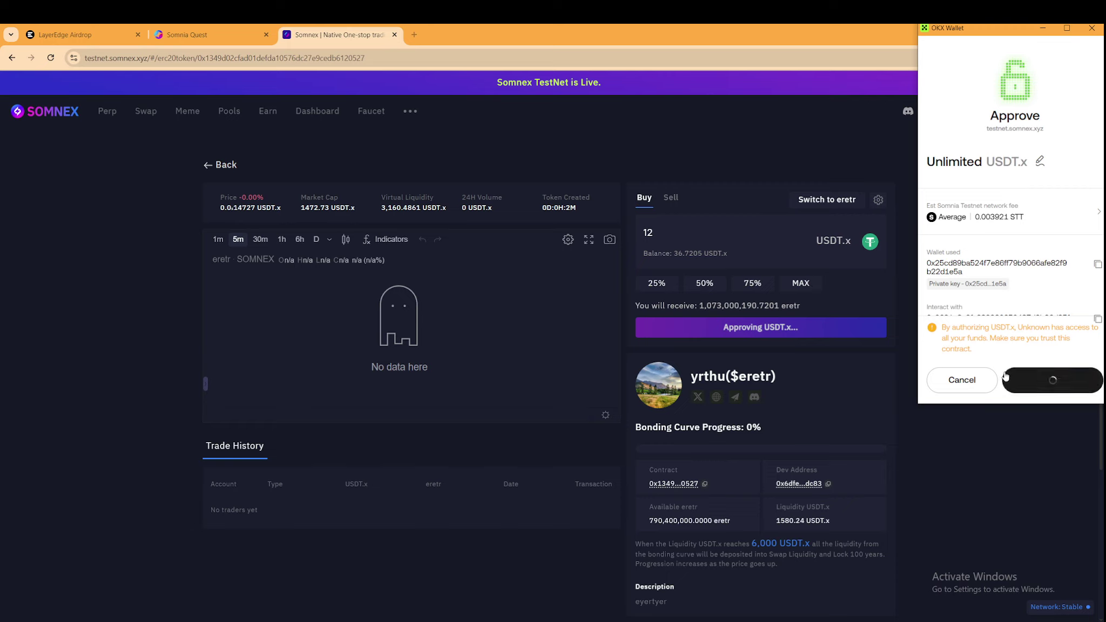
{"action": "right_click", "coordinate": [1075, 384]}
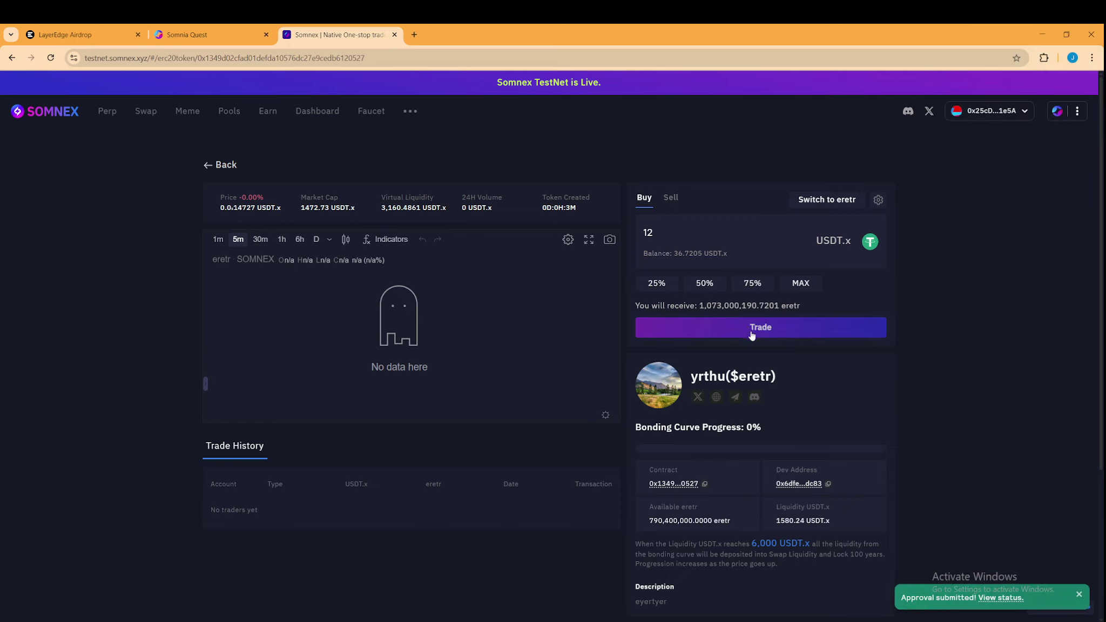
{"action": "left_click", "coordinate": [755, 327]}
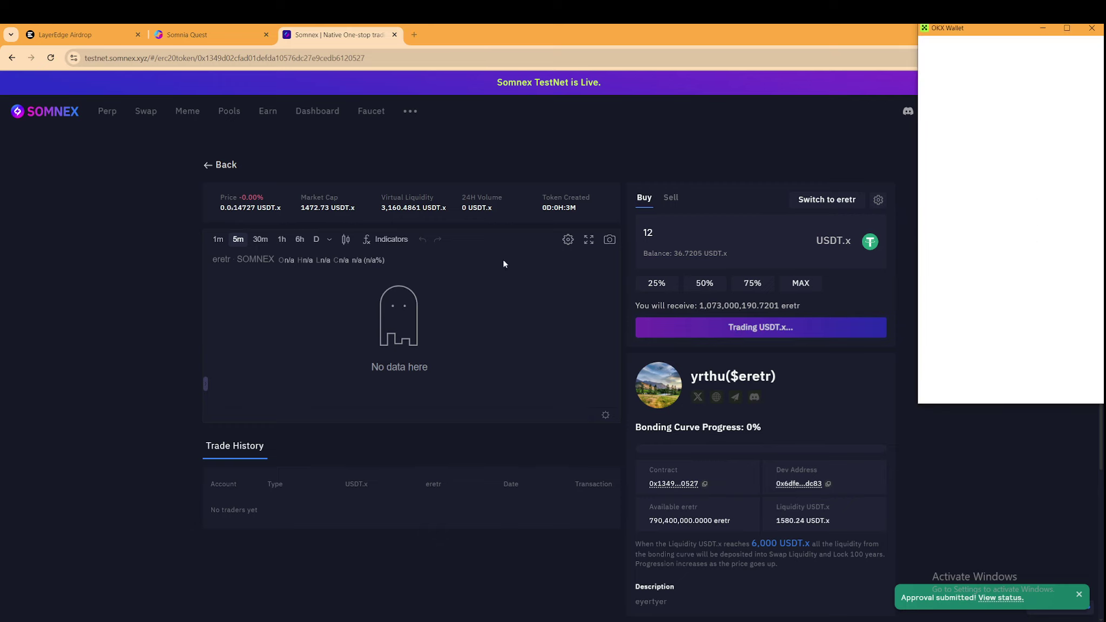
{"action": "scroll", "coordinate": [1024, 310], "scroll_direction": "down", "scroll_amount": 1}
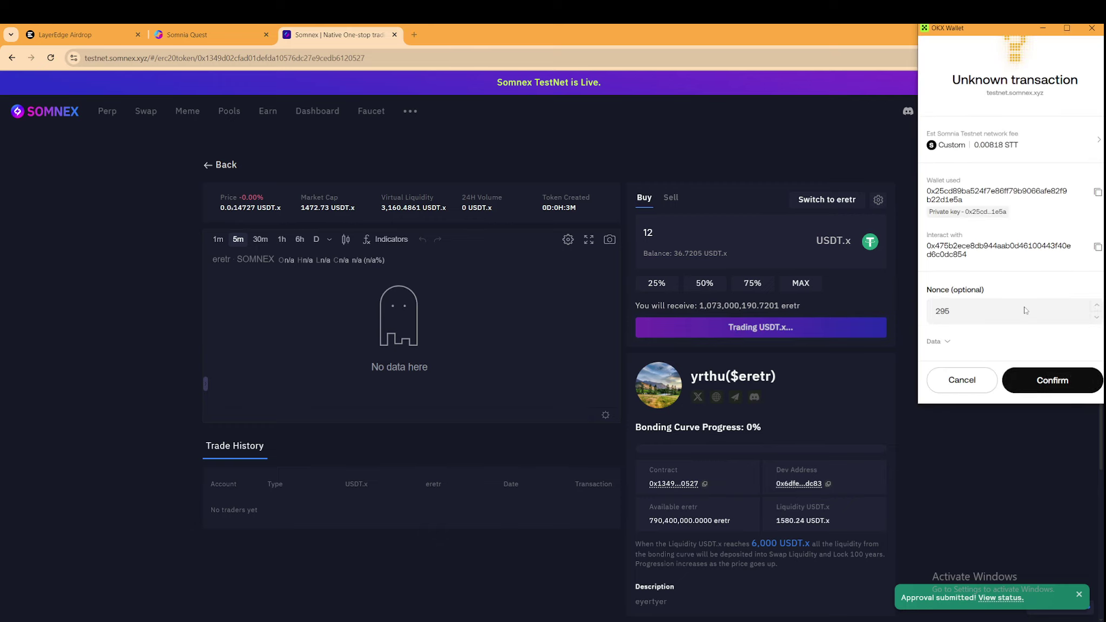
{"action": "left_click", "coordinate": [1052, 384]}
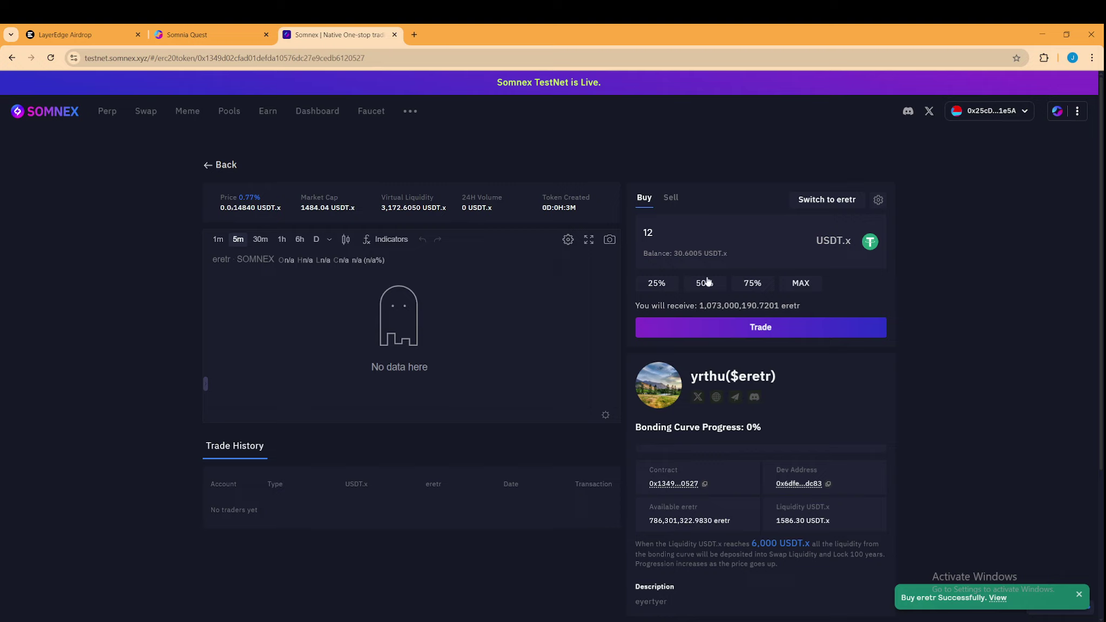
Set up a sale of 50% of the eretr balance without submitting it
{"action": "left_click", "coordinate": [671, 199]}
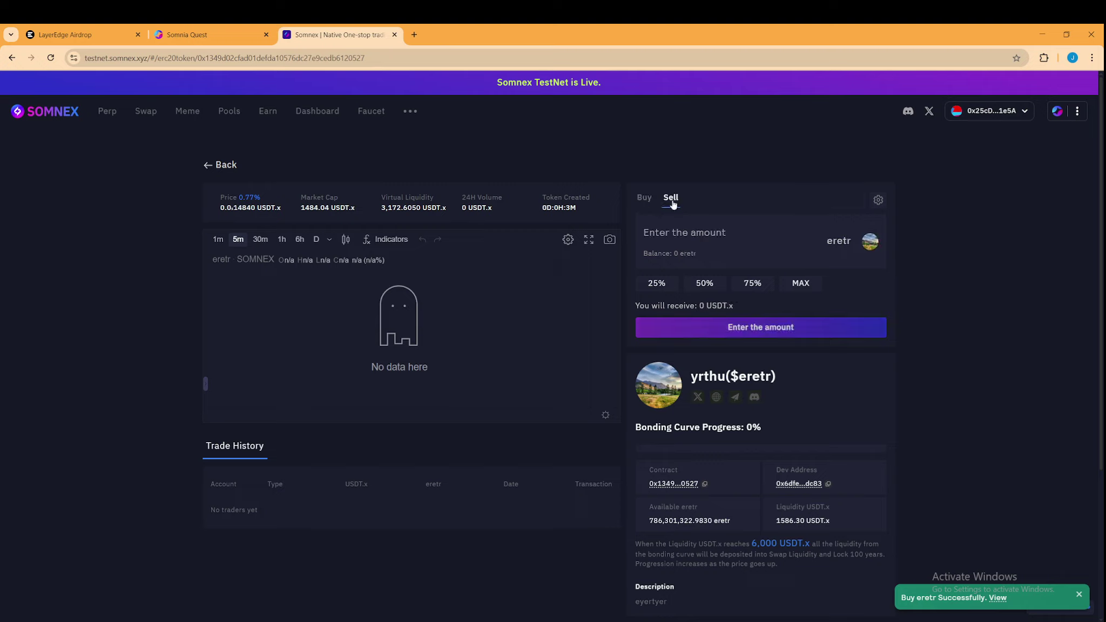
{"action": "left_click", "coordinate": [705, 284]}
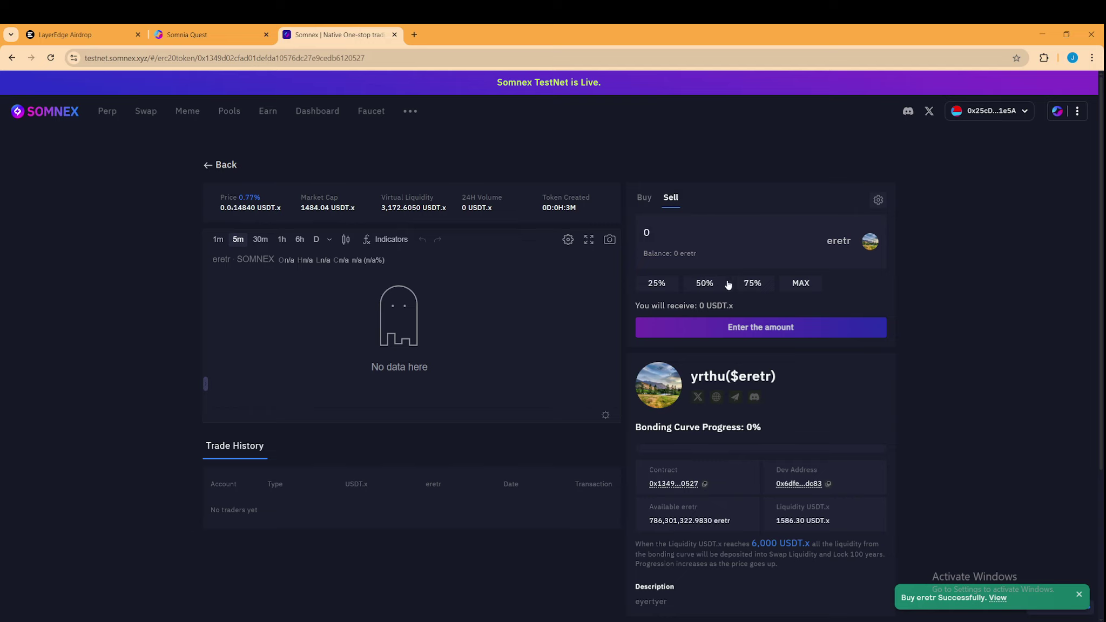
{"action": "double_click", "coordinate": [802, 283]}
{"action": "left_click", "coordinate": [700, 282]}
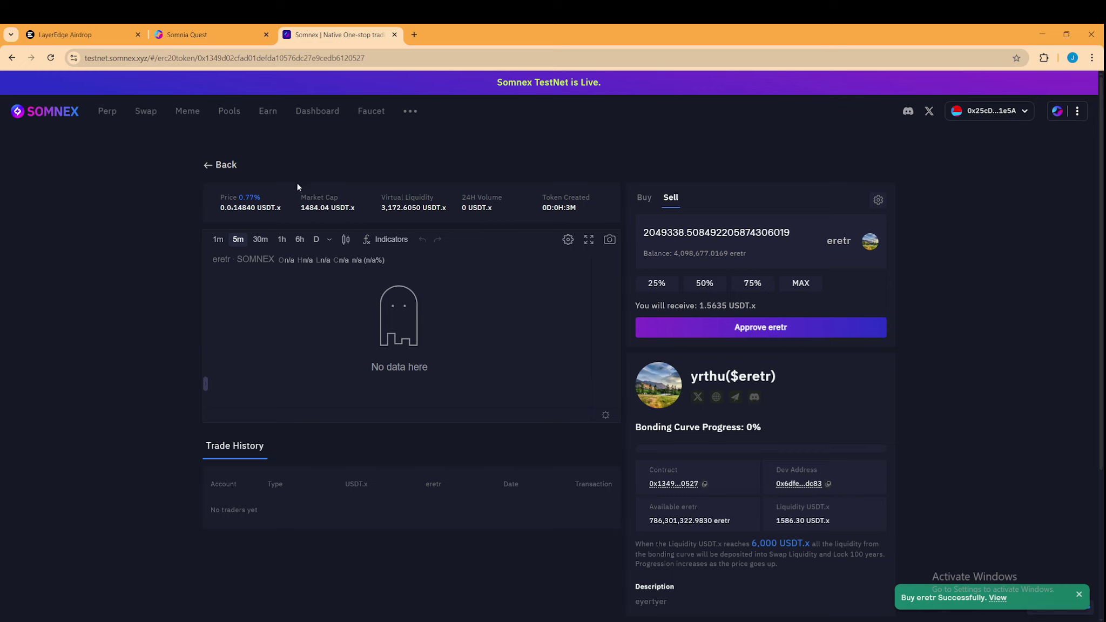
Try repeatedly to verify the "Trade on Somnex Meme" task on the Somnia Quest page
{"action": "left_click", "coordinate": [187, 35]}
{"action": "scroll", "coordinate": [800, 252], "scroll_direction": "up", "scroll_amount": 2}
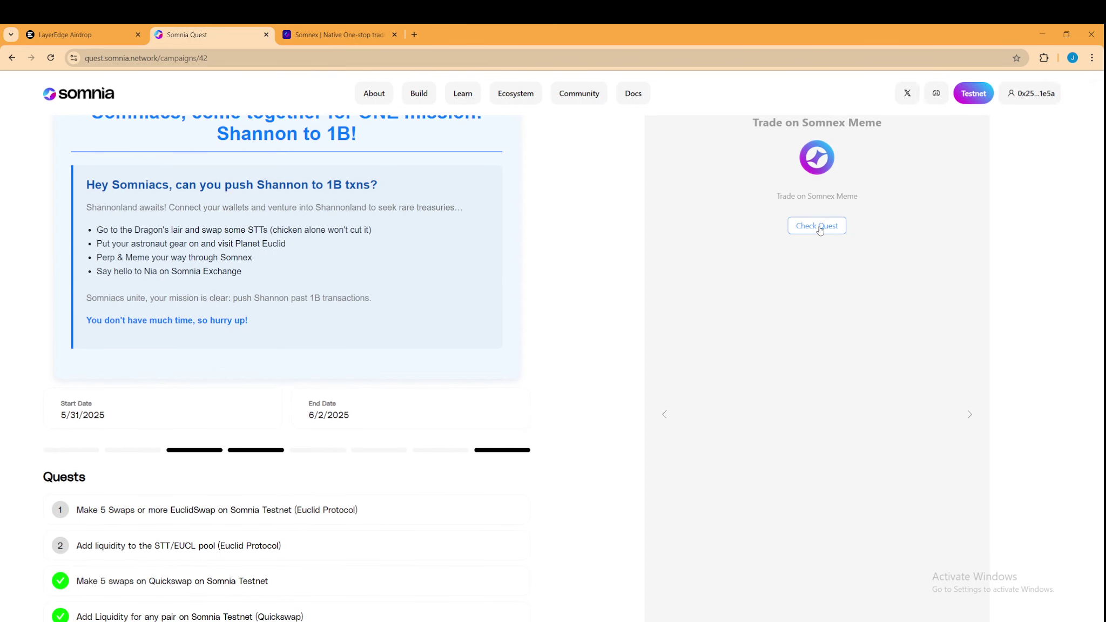
{"action": "left_click", "coordinate": [819, 230]}
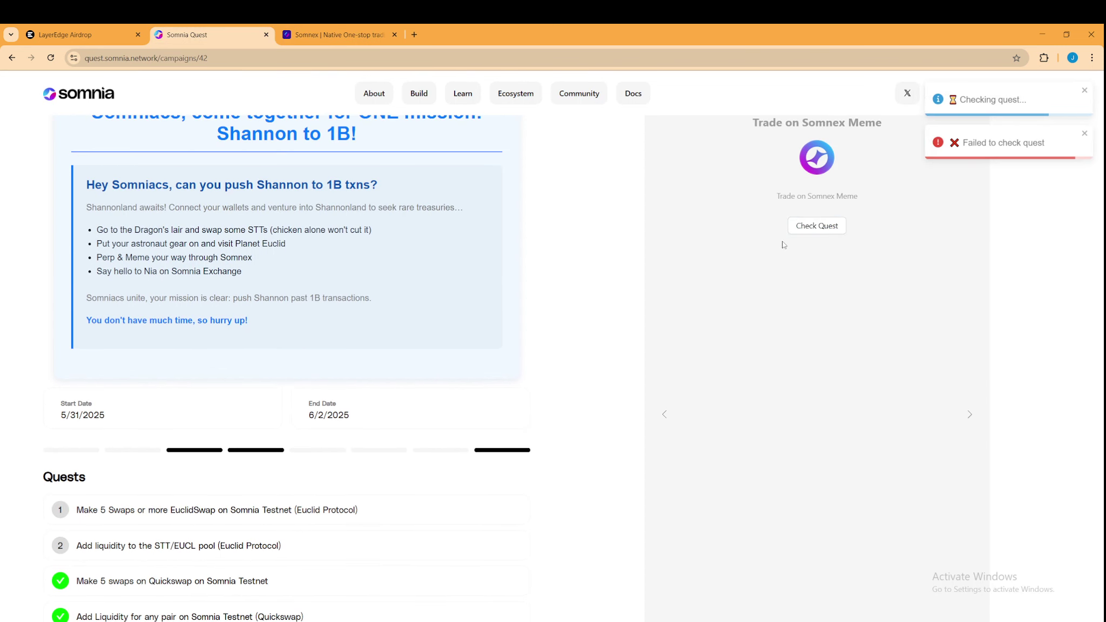
{"action": "left_click", "coordinate": [816, 226]}
{"action": "left_click", "coordinate": [817, 226]}
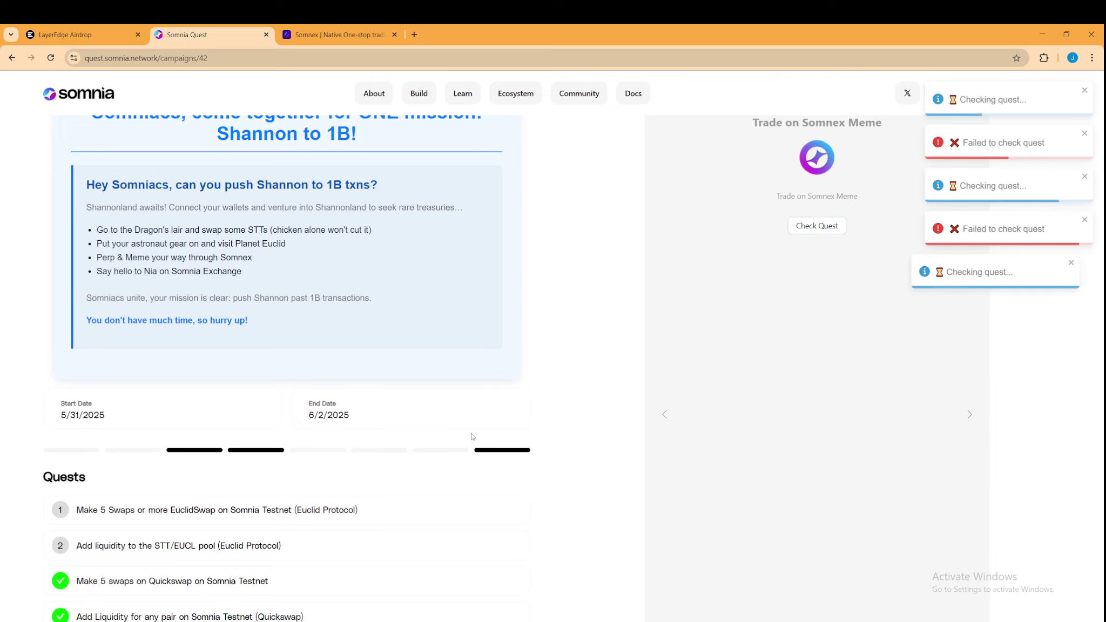
{"action": "scroll", "coordinate": [471, 436], "scroll_direction": "down", "scroll_amount": 3}
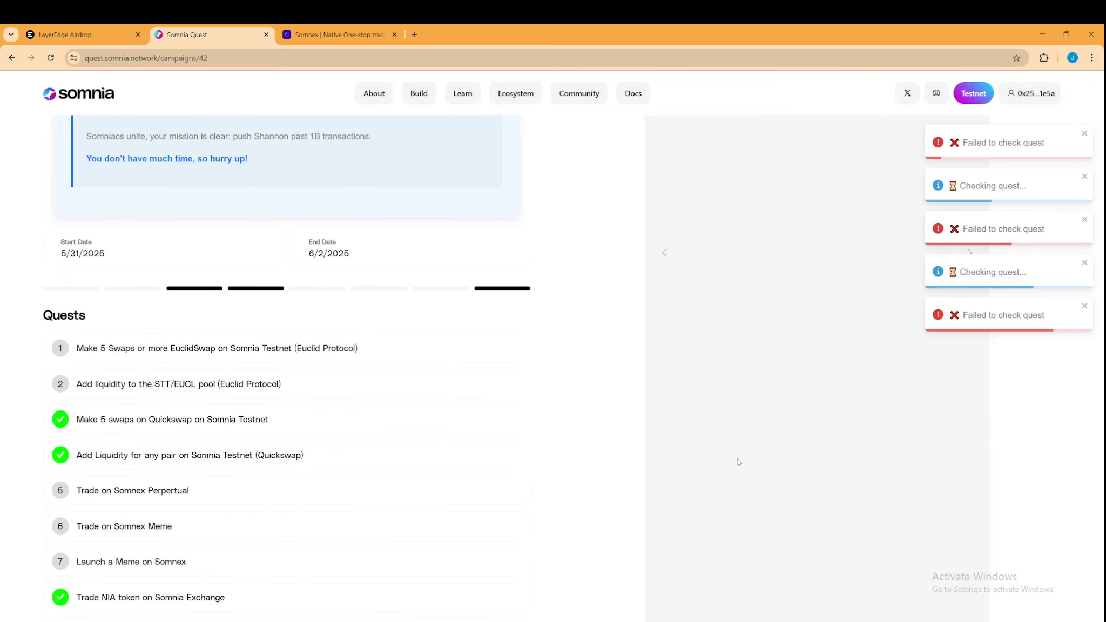
{"action": "scroll", "coordinate": [737, 459], "scroll_direction": "up", "scroll_amount": 3}
{"action": "left_click", "coordinate": [832, 230]}
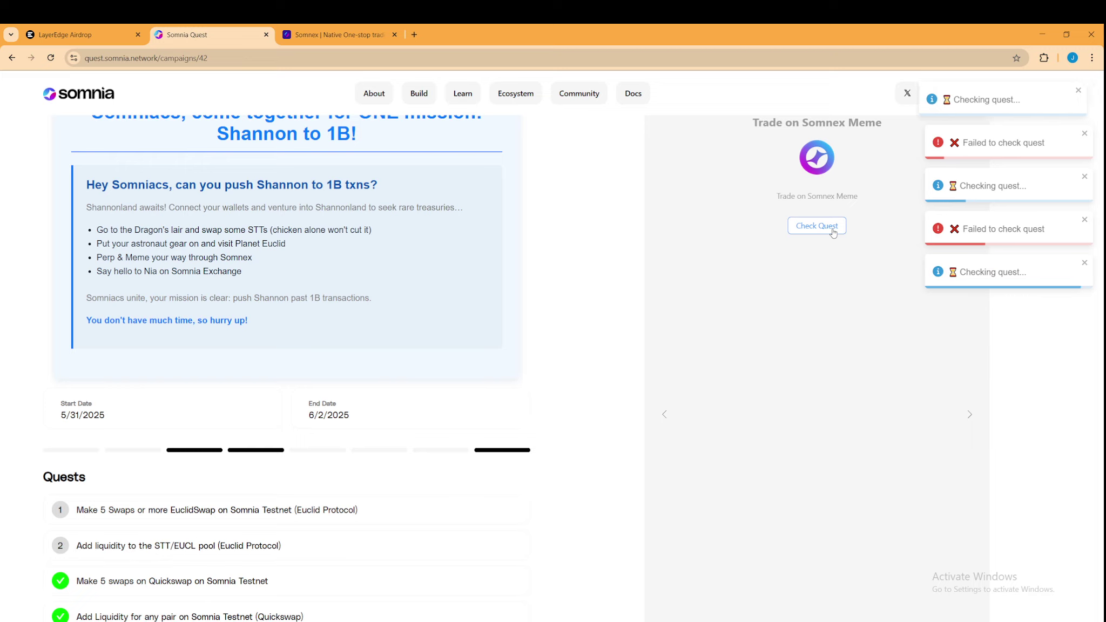
Return to Somnex and set up a BTC-USD perpetual market long paying 11 USDT.x at 2.68x leverage
{"action": "scroll", "coordinate": [749, 343], "scroll_direction": "down", "scroll_amount": 2}
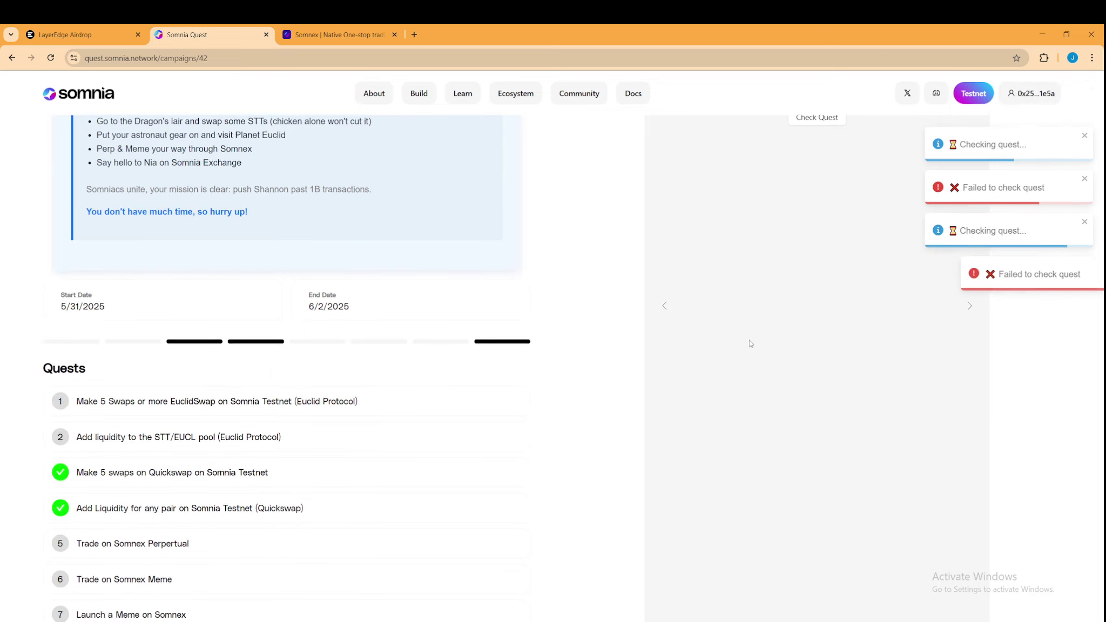
{"action": "scroll", "coordinate": [749, 343], "scroll_direction": "down", "scroll_amount": 2}
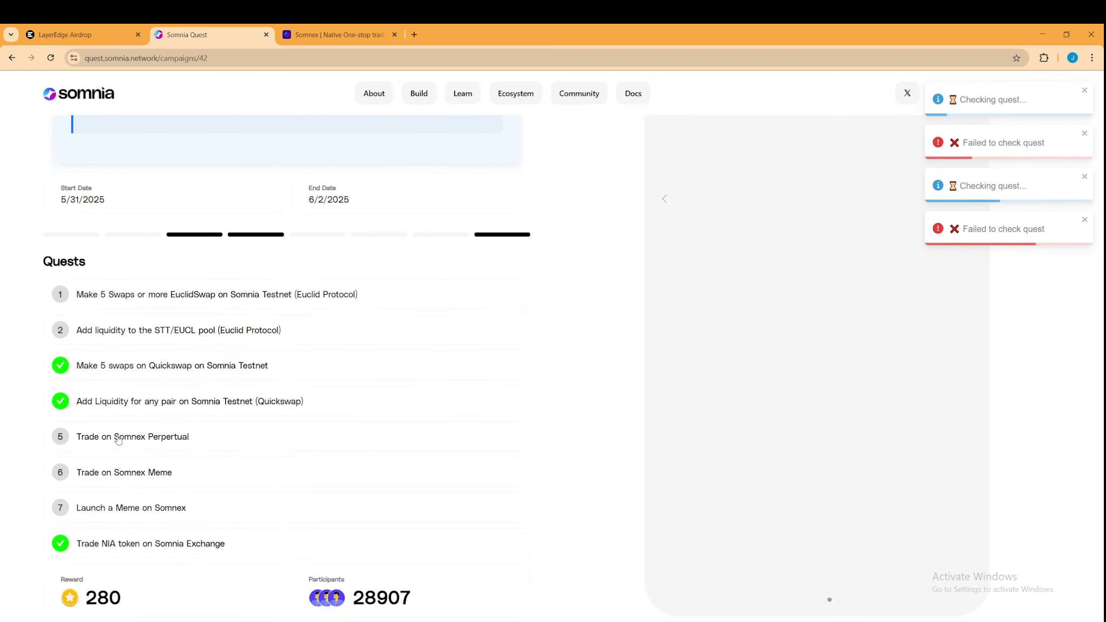
{"action": "key", "text": "ctrl+Tab"}
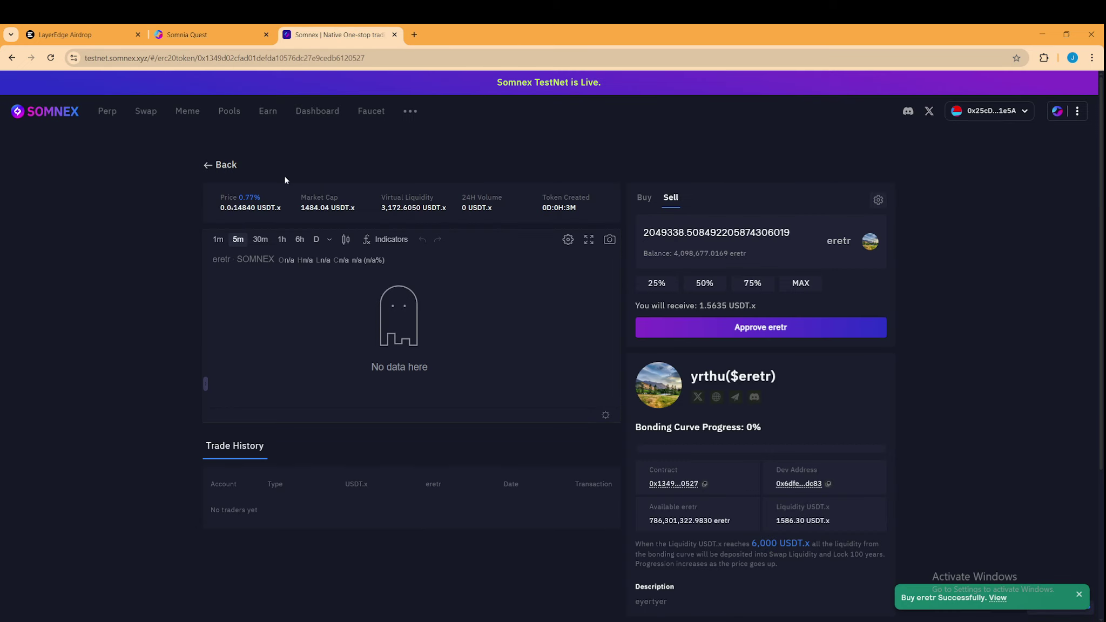
{"action": "left_click", "coordinate": [108, 113]}
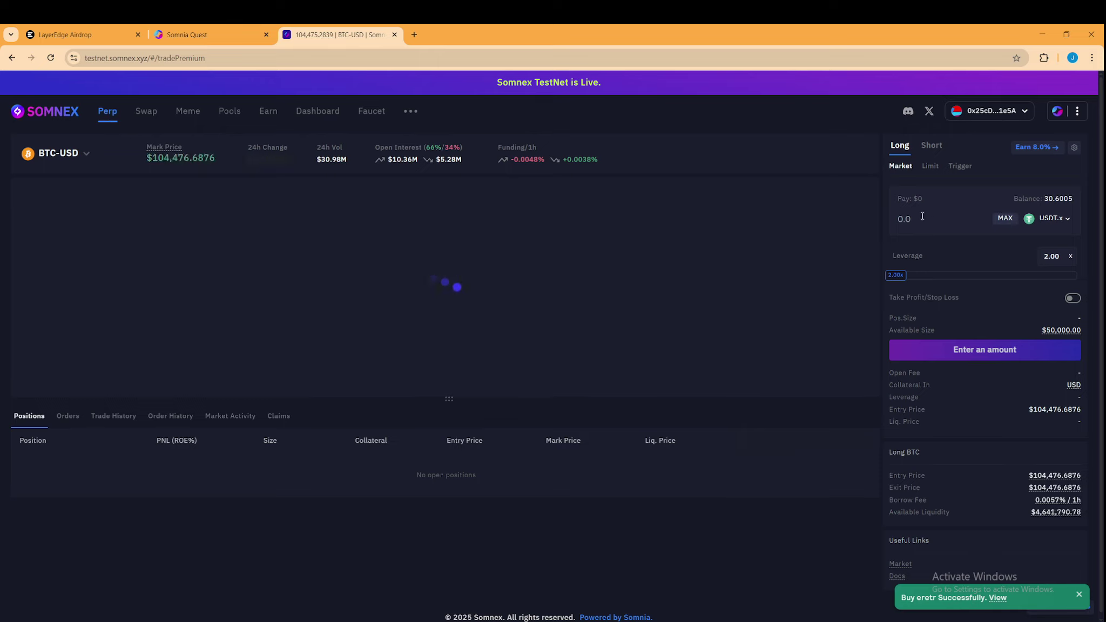
{"action": "type", "text": "11"}
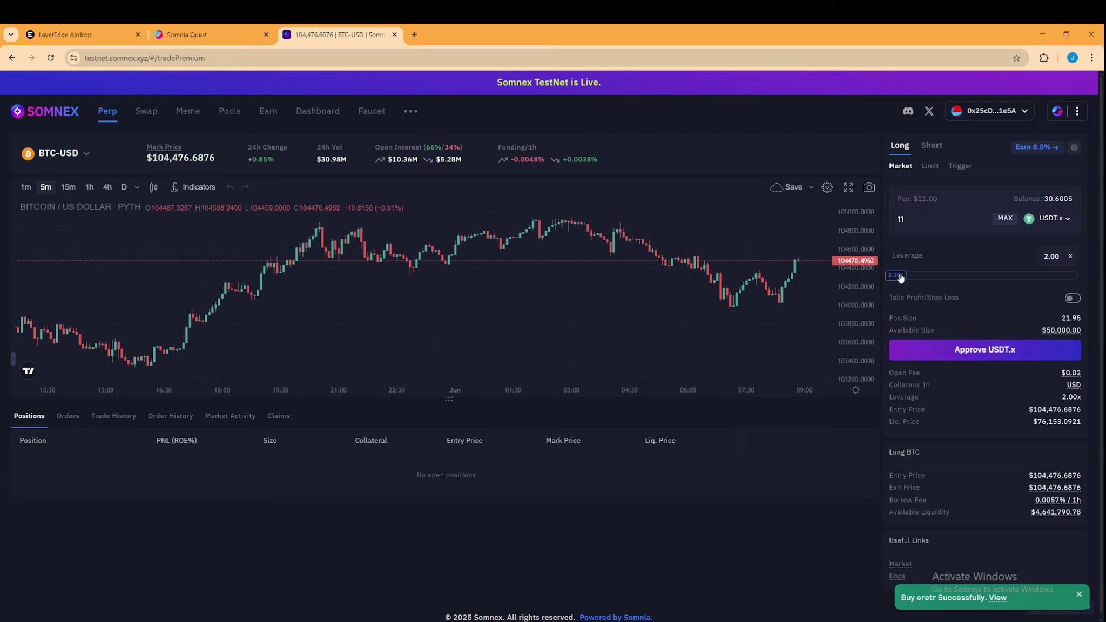
{"action": "left_click_drag", "start_coordinate": [899, 278], "coordinate": [914, 276]}
Approve USDT.x spending for the BTC long in OKX Wallet and check the slippage and execution settings without changing them
{"action": "left_click", "coordinate": [988, 352]}
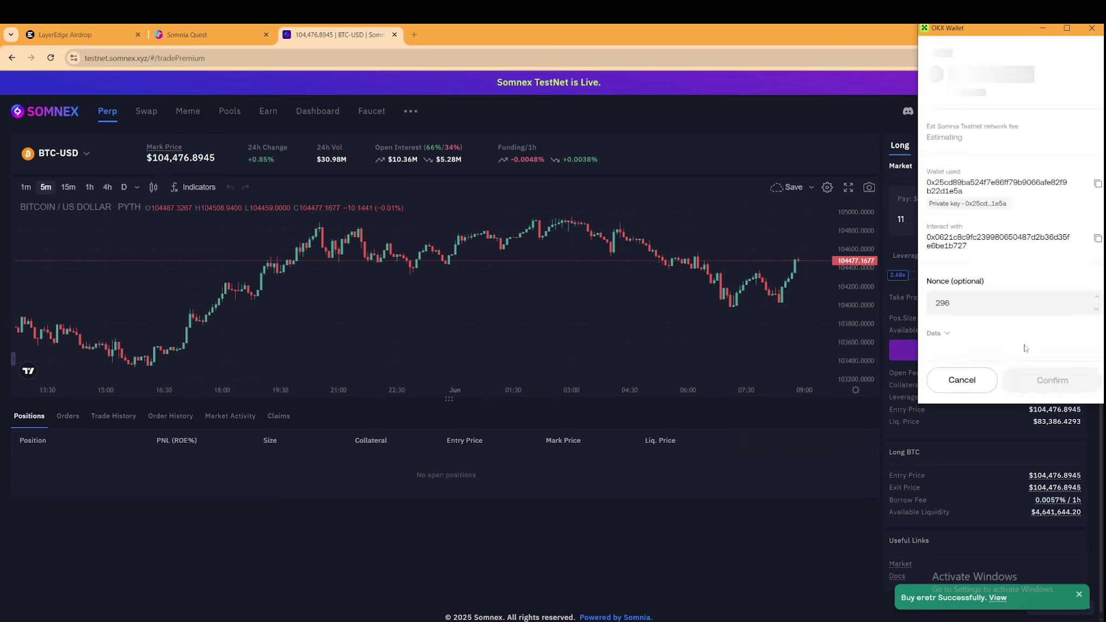
{"action": "left_click", "coordinate": [1056, 378]}
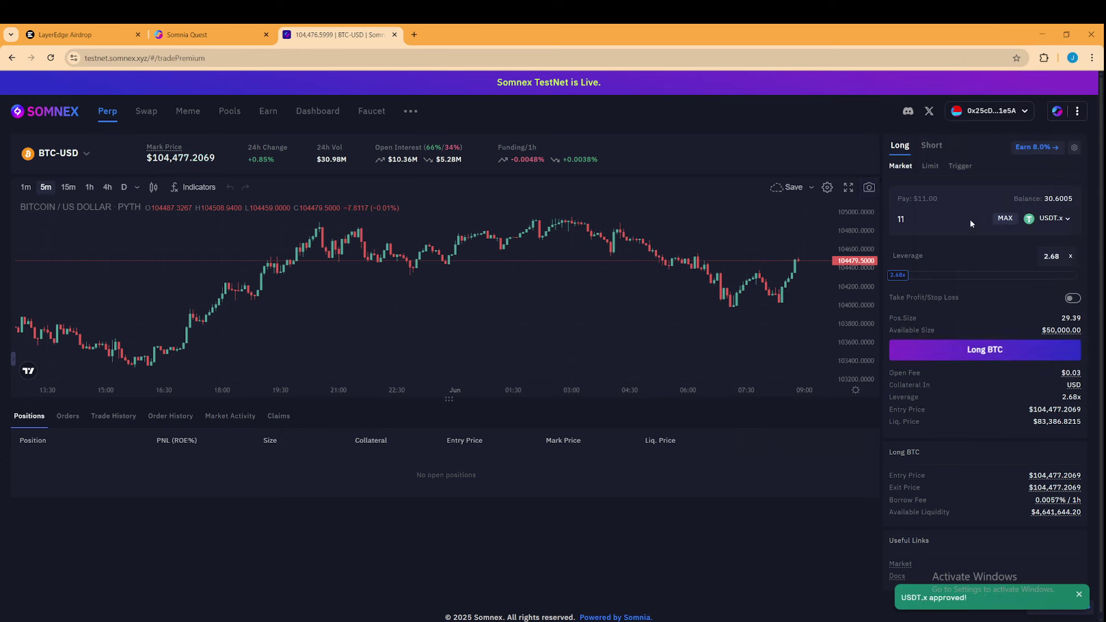
{"action": "left_click", "coordinate": [1074, 149]}
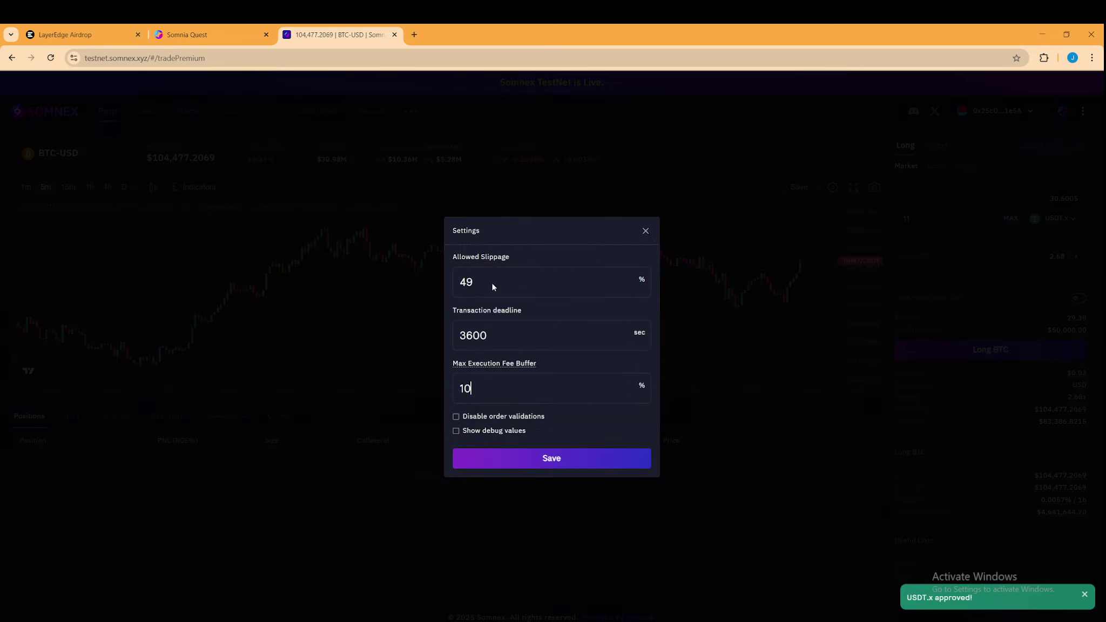
{"action": "left_click", "coordinate": [645, 231]}
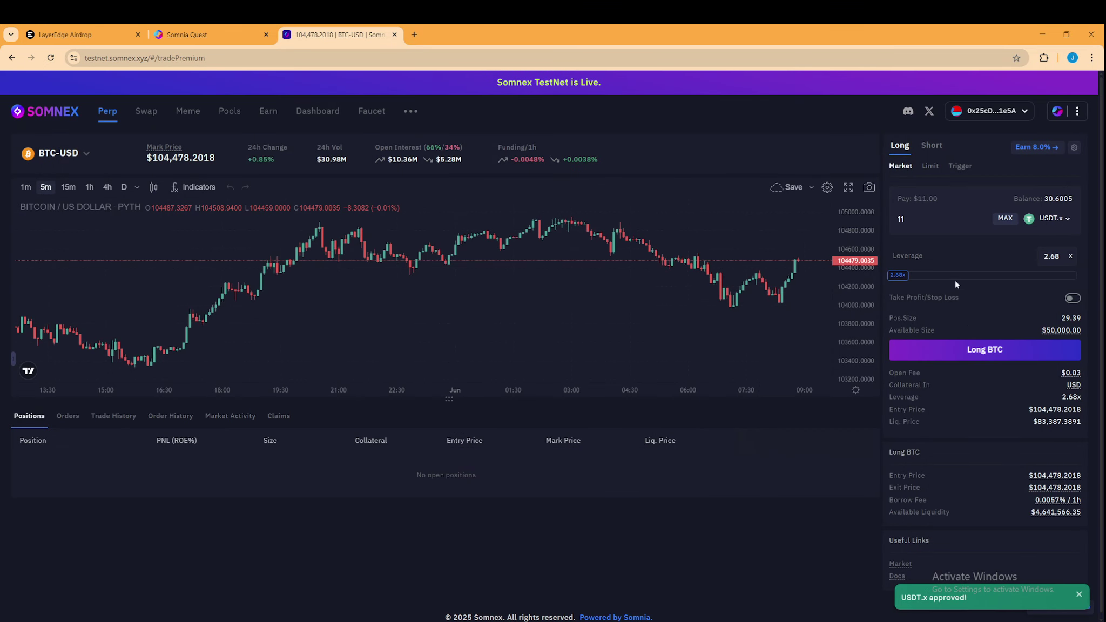
Submit the 11 USDT.x BTC long at 2.68x leverage and confirm the transaction in OKX Wallet
{"action": "left_click", "coordinate": [965, 351]}
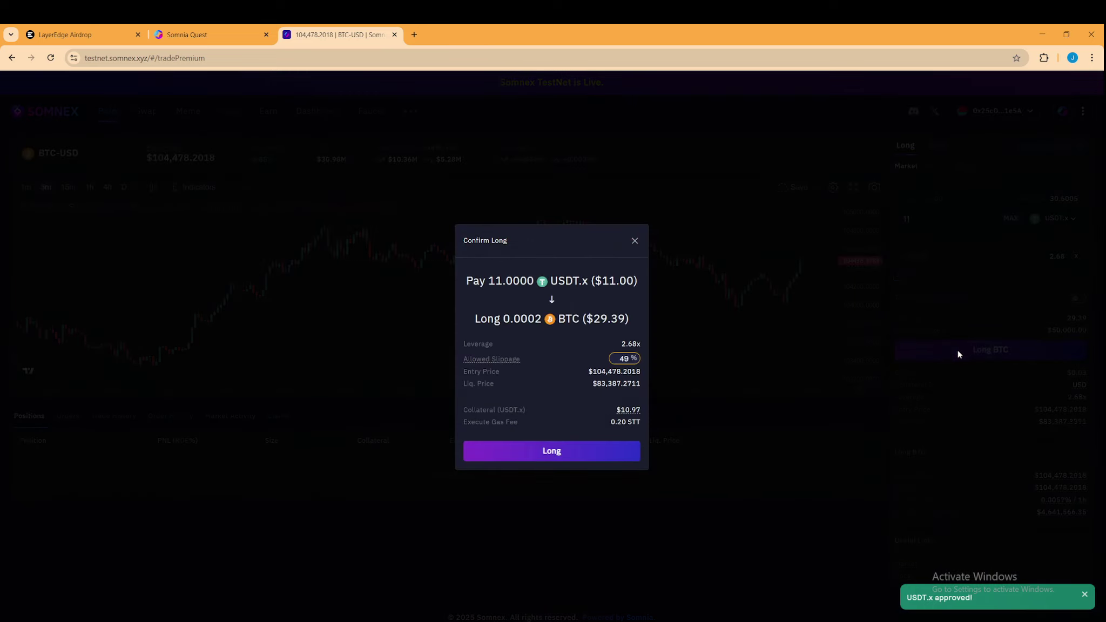
{"action": "left_click", "coordinate": [558, 452]}
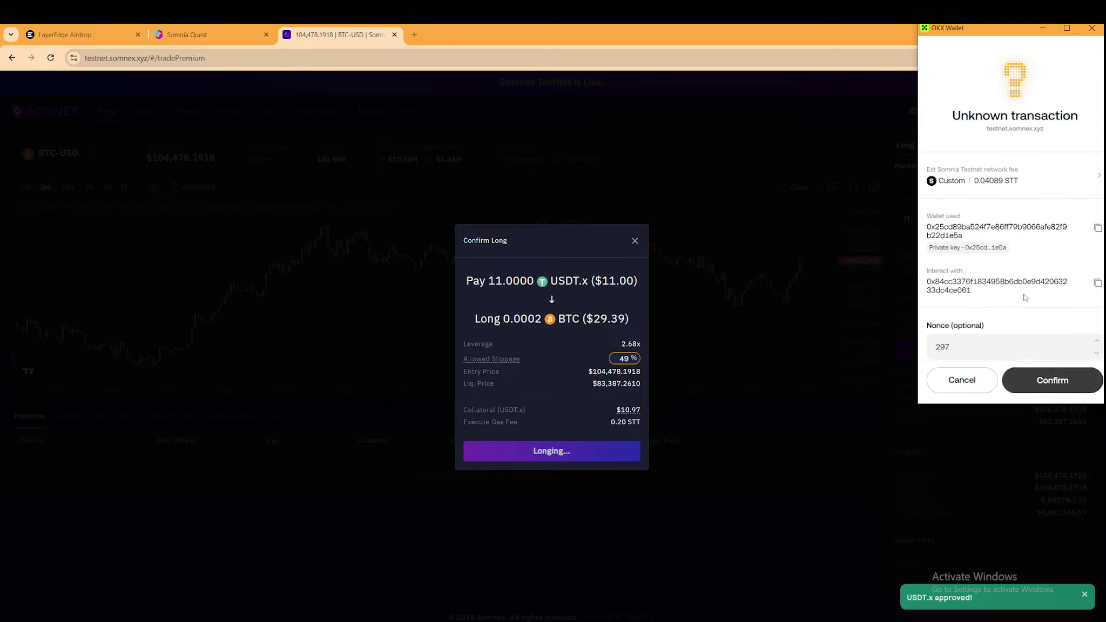
{"action": "left_click", "coordinate": [1051, 380]}
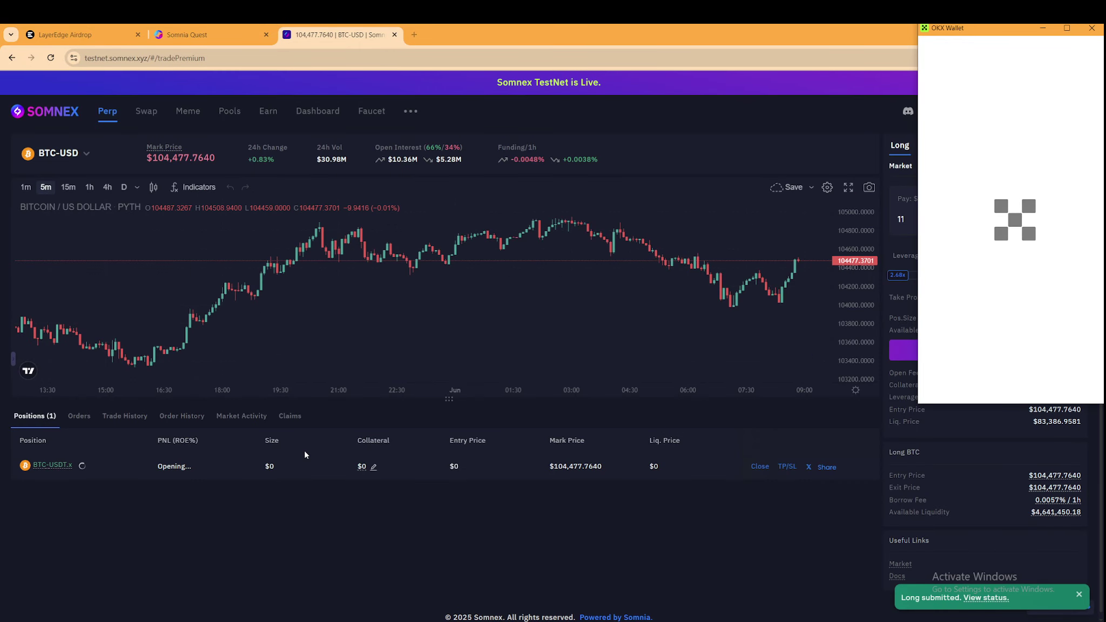
{"action": "mouse_move", "coordinate": [175, 467]}
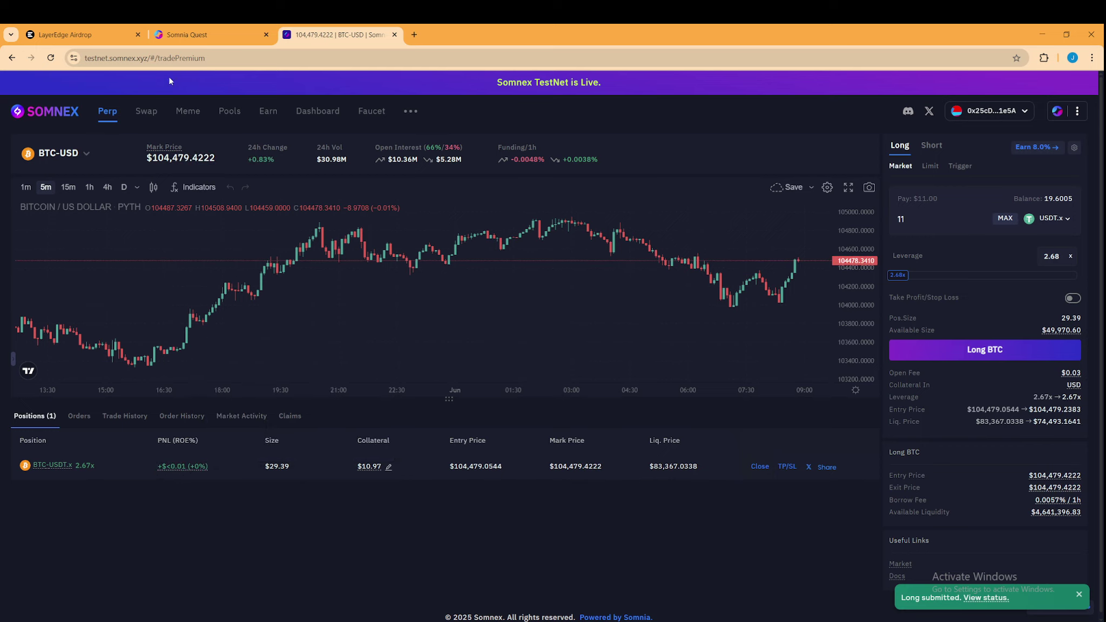
Return to the Somnia Quest page and try repeatedly to verify the "Launch a Meme on Somnex" task
{"action": "left_click", "coordinate": [181, 34]}
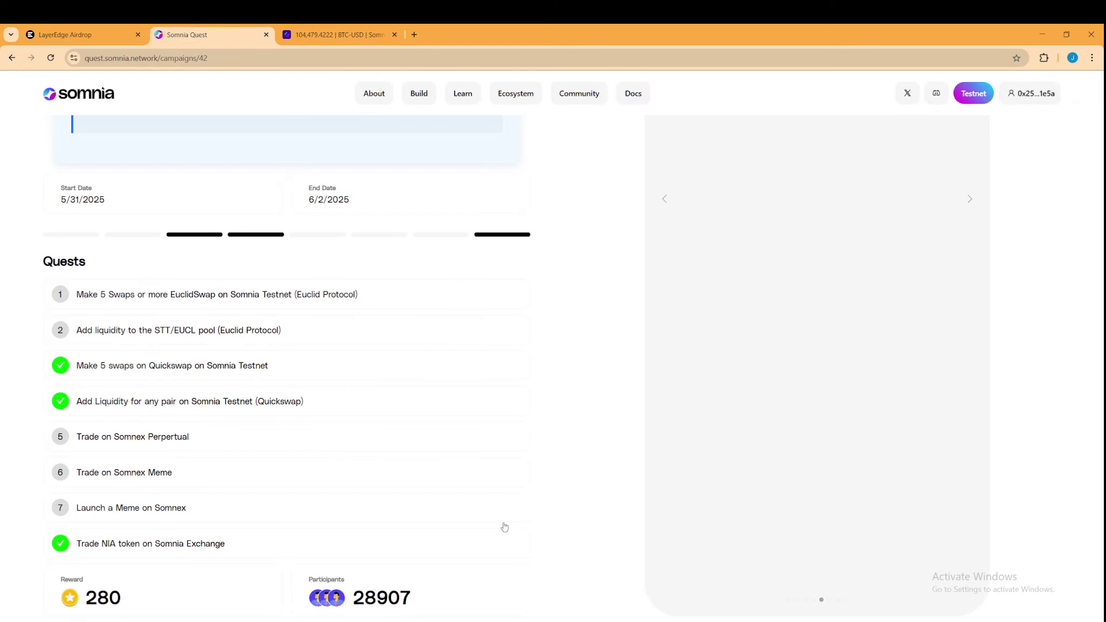
{"action": "scroll", "coordinate": [808, 367], "scroll_direction": "up", "scroll_amount": 5}
{"action": "left_click", "coordinate": [819, 289]}
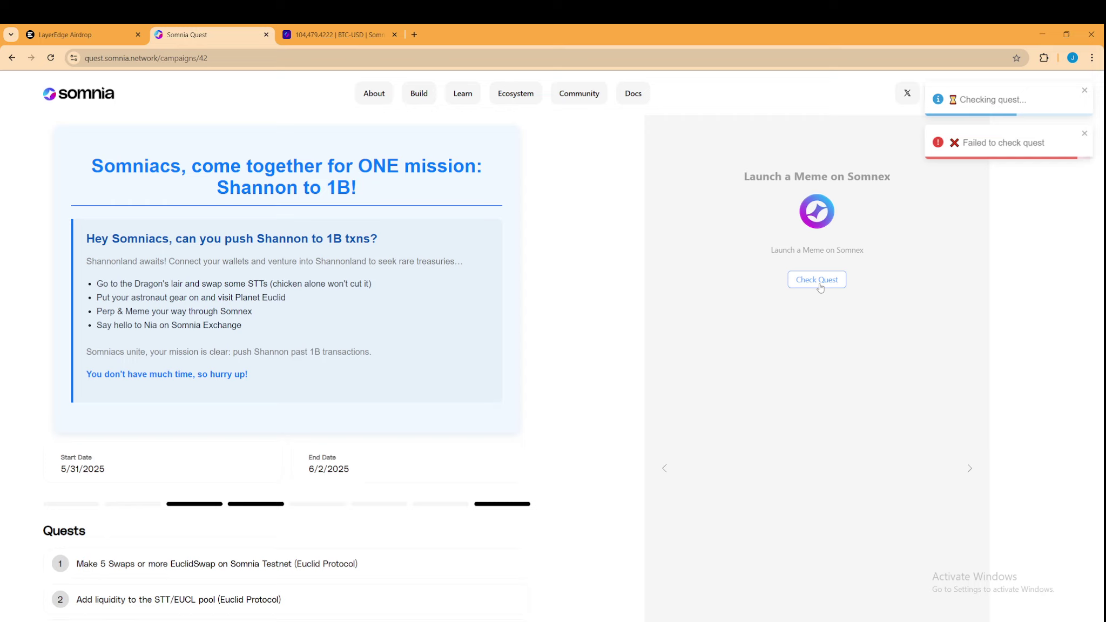
{"action": "left_click", "coordinate": [819, 286]}
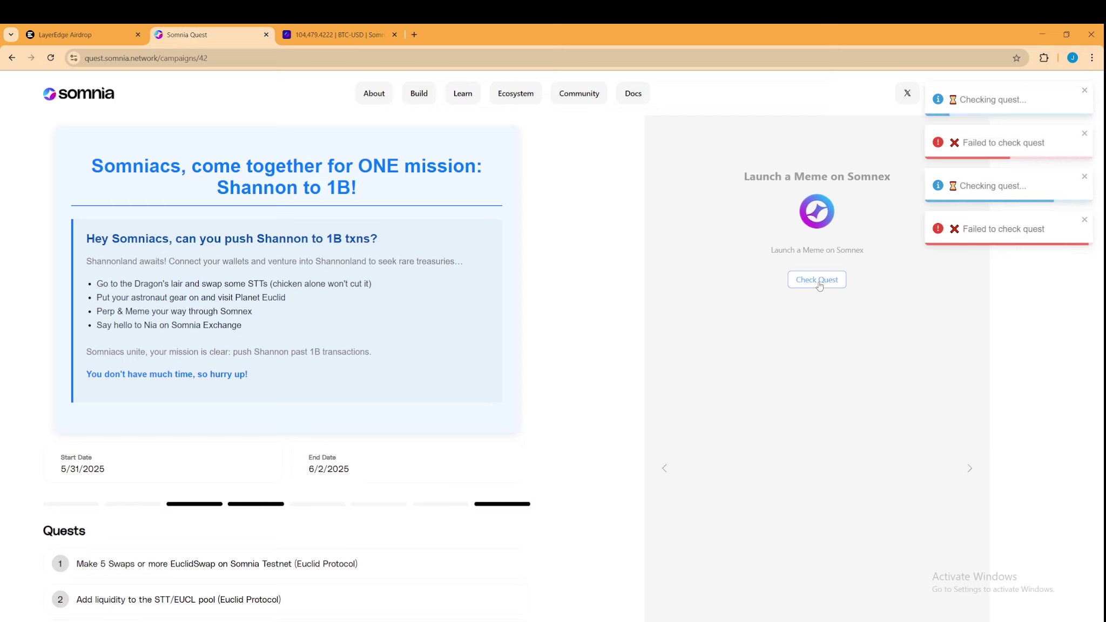
{"action": "left_click", "coordinate": [819, 286]}
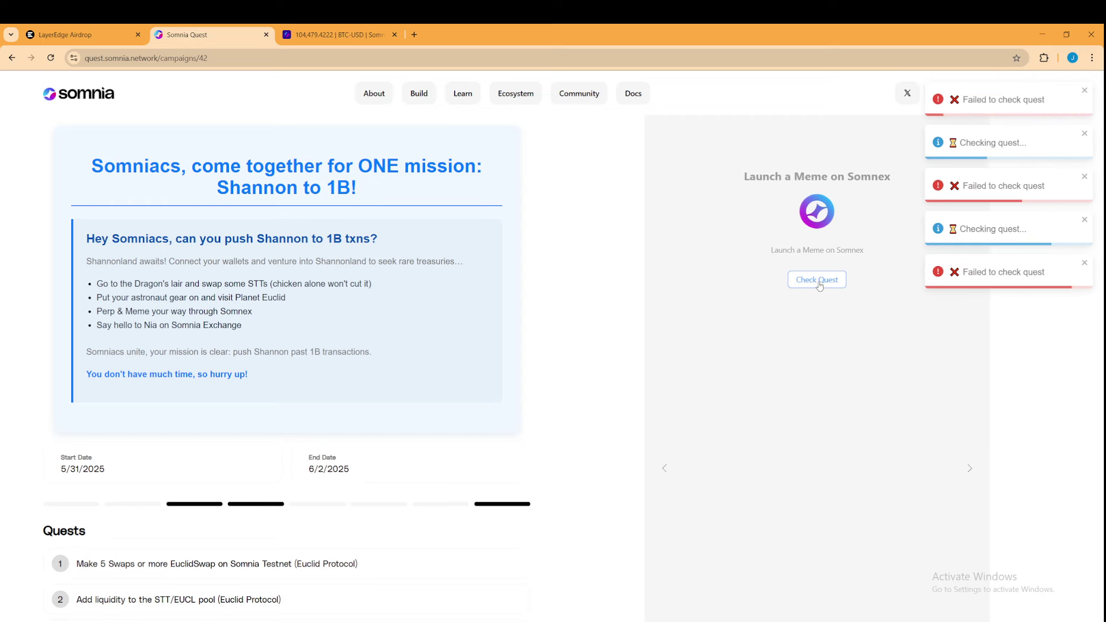
{"action": "left_click", "coordinate": [819, 286]}
{"action": "left_click", "coordinate": [818, 286]}
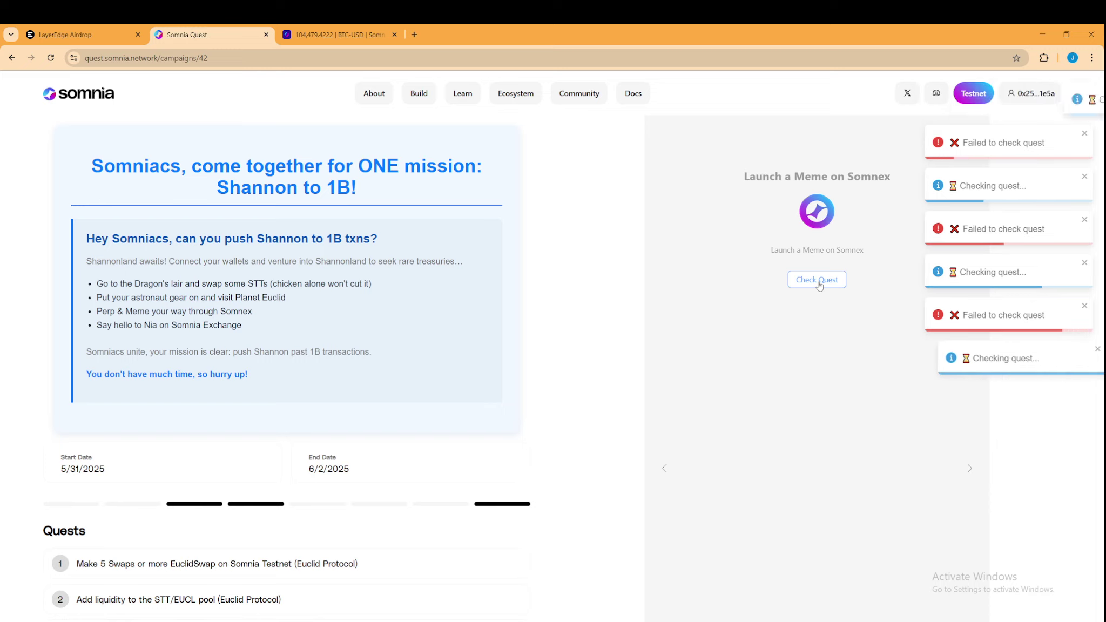
Select the "Trade on Somnex Meme" task and try repeatedly to verify it
{"action": "scroll", "coordinate": [491, 395], "scroll_direction": "down", "scroll_amount": 2}
{"action": "scroll", "coordinate": [491, 396], "scroll_direction": "down", "scroll_amount": 3}
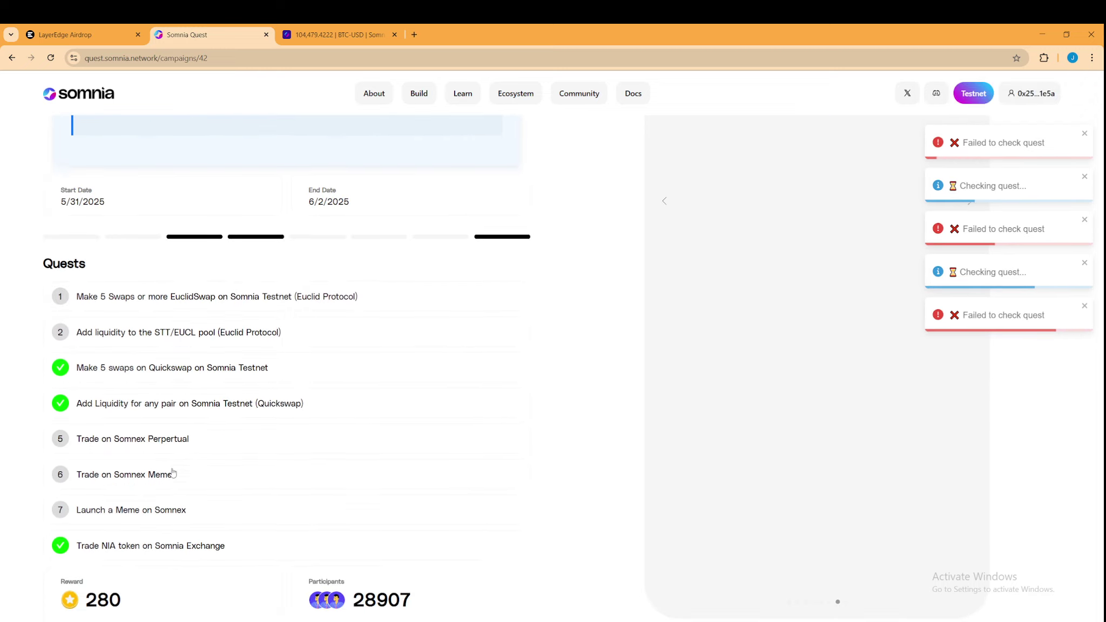
{"action": "scroll", "coordinate": [808, 420], "scroll_direction": "up", "scroll_amount": 6}
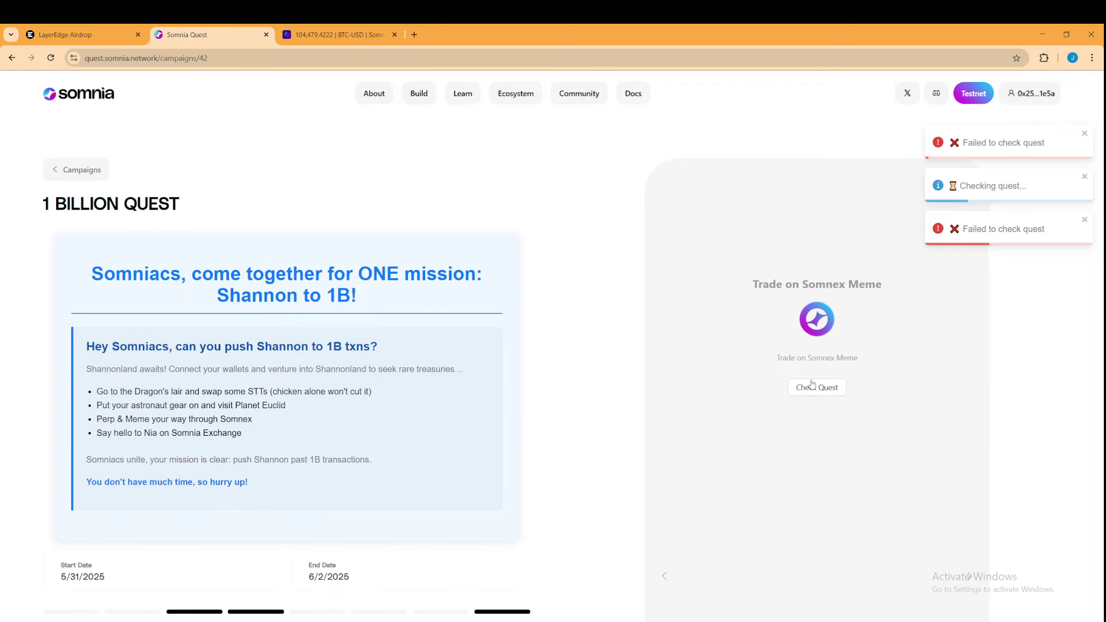
{"action": "left_click", "coordinate": [810, 388]}
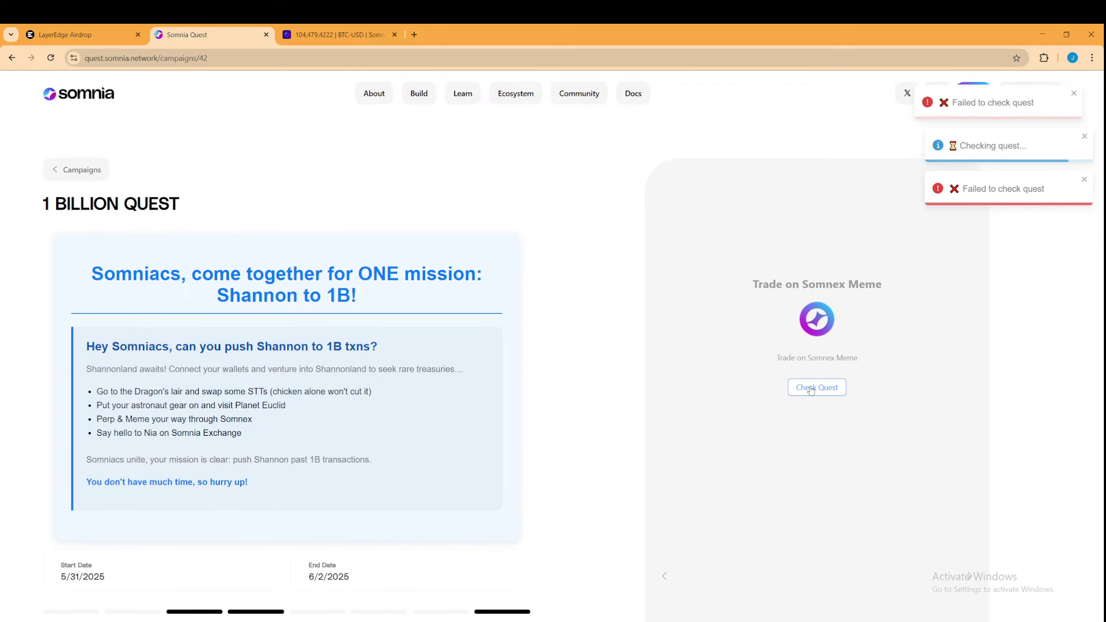
{"action": "left_click", "coordinate": [810, 389]}
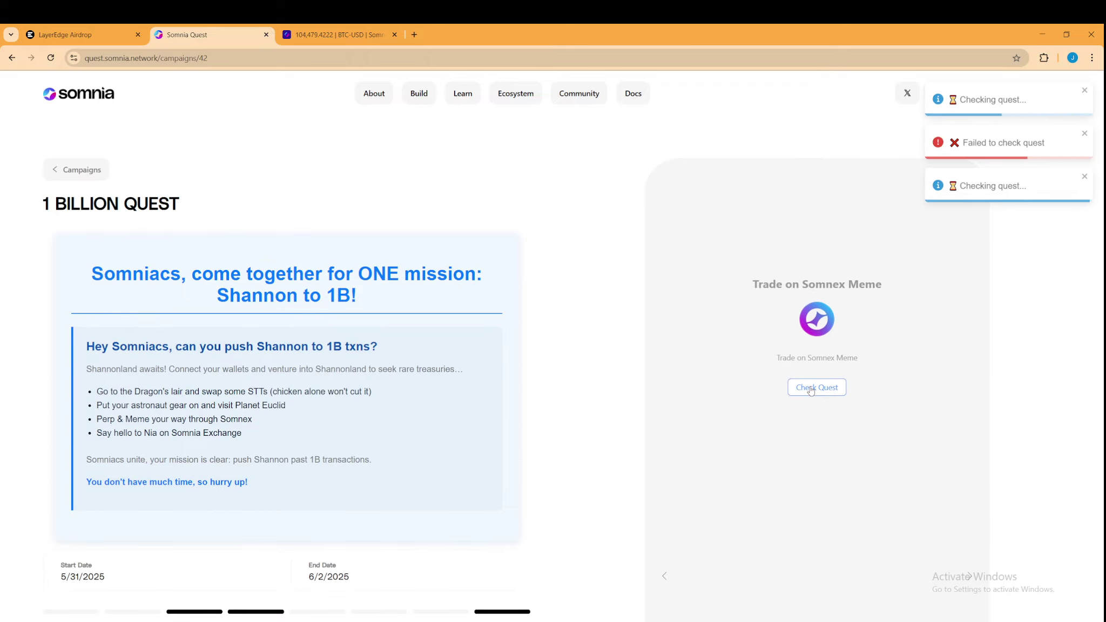
{"action": "left_click", "coordinate": [810, 388]}
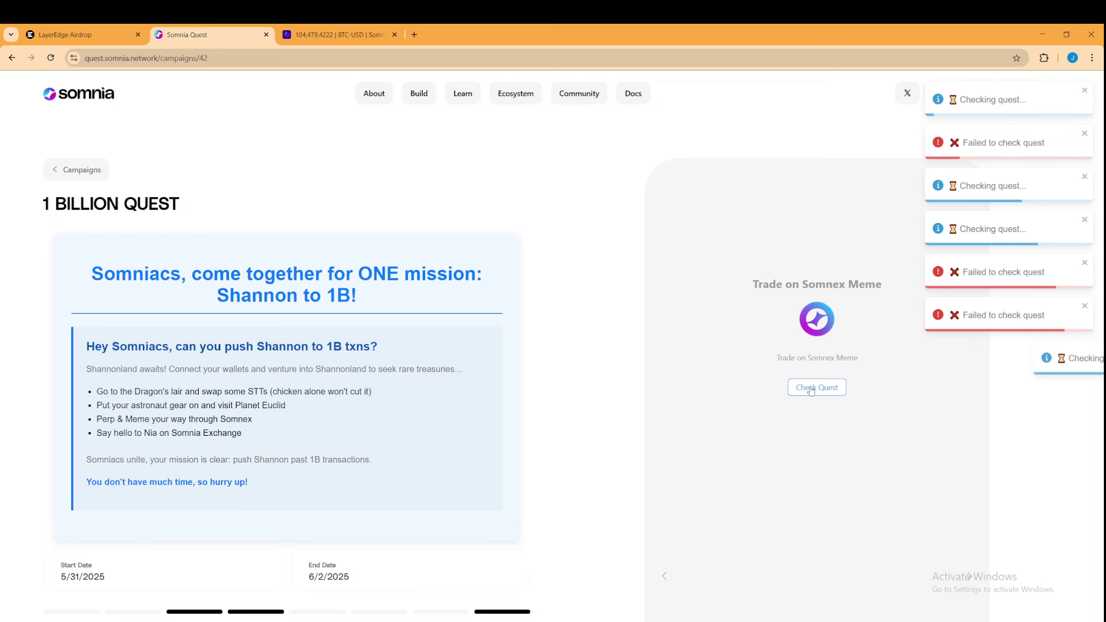
{"action": "left_click", "coordinate": [811, 391]}
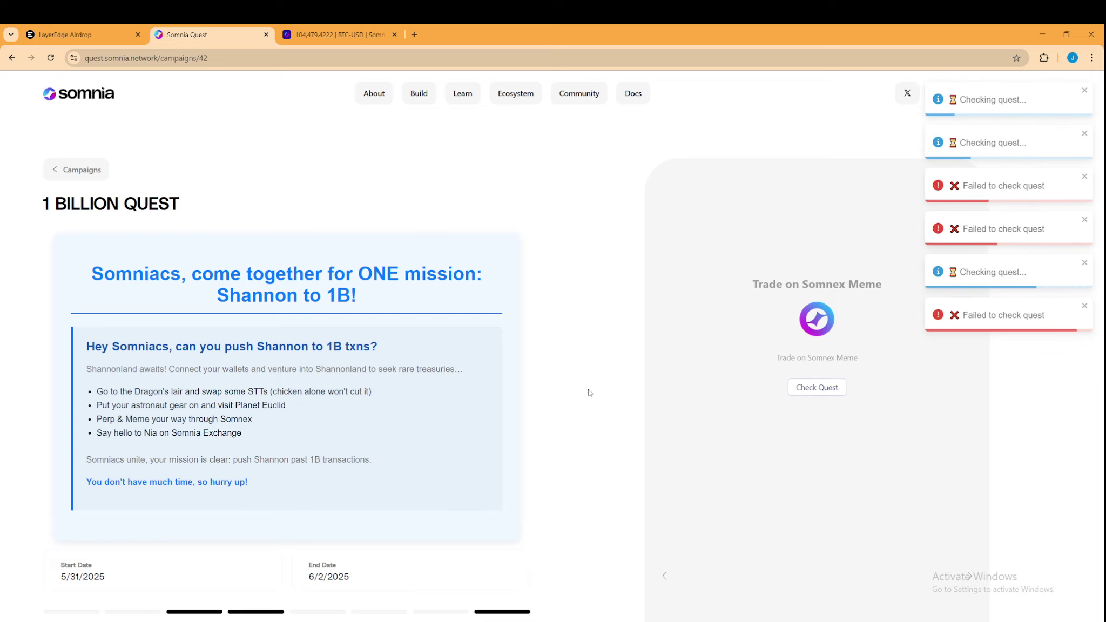
Select the "Make 5 Swaps or more EuclidSwap on Somnia Testnet" task and open its linked Euclid Swap site
{"action": "scroll", "coordinate": [239, 439], "scroll_direction": "down", "scroll_amount": 5}
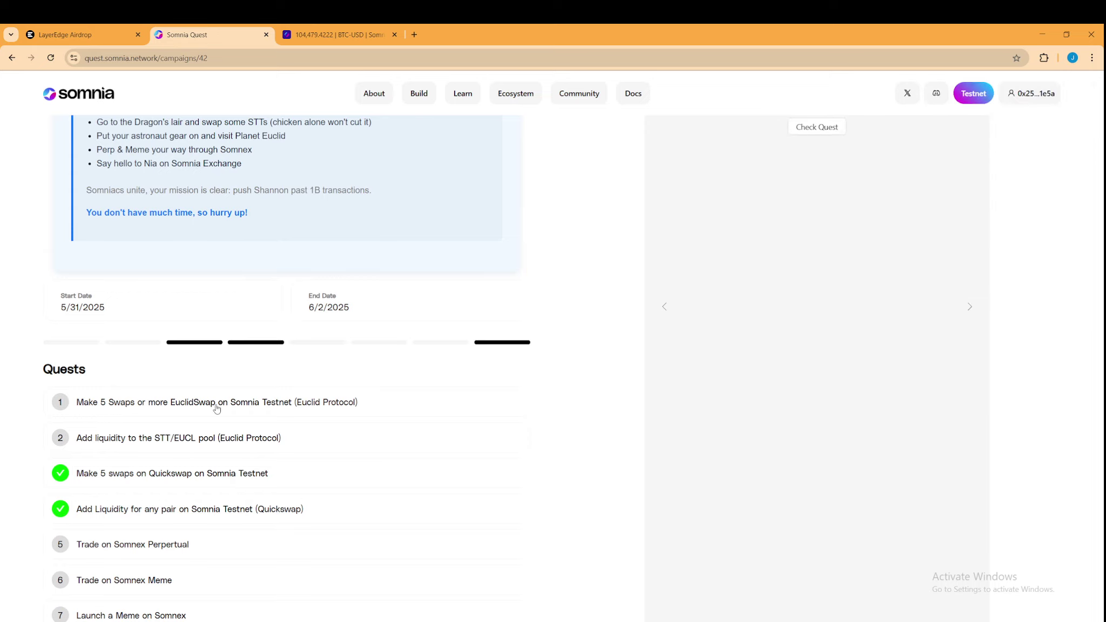
{"action": "scroll", "coordinate": [217, 402], "scroll_direction": "up", "scroll_amount": 1}
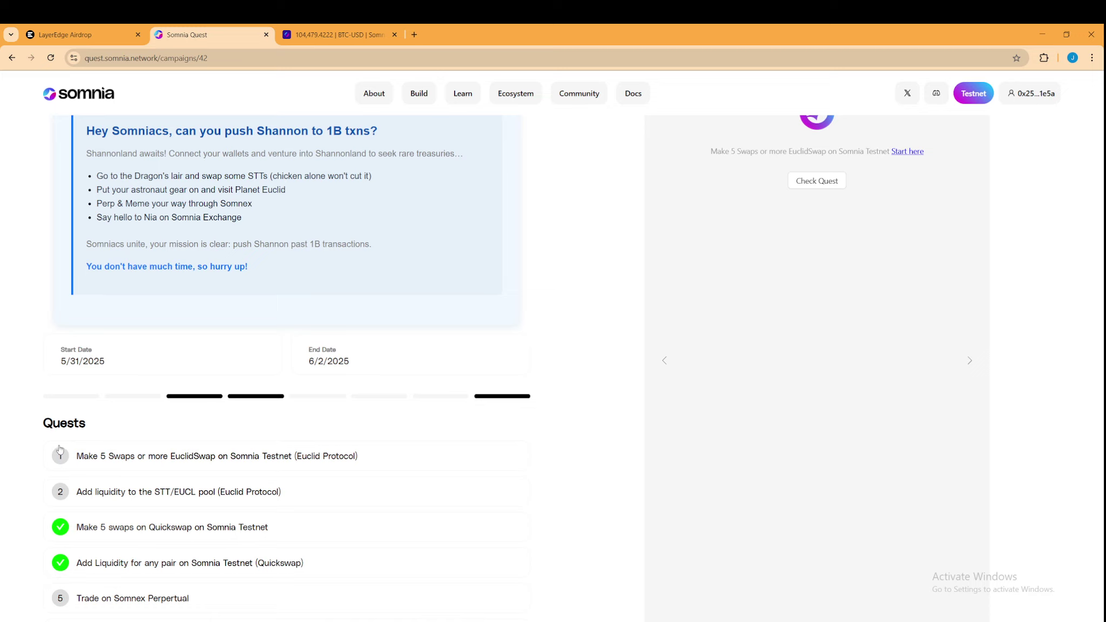
{"action": "scroll", "coordinate": [210, 459], "scroll_direction": "up", "scroll_amount": 1}
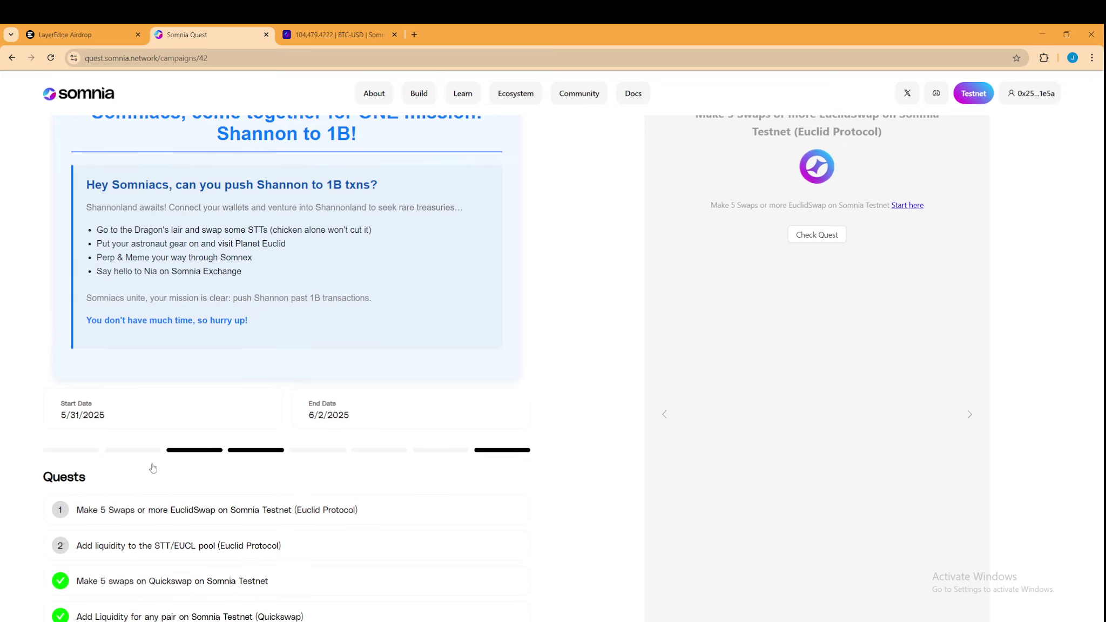
{"action": "left_click", "coordinate": [907, 206]}
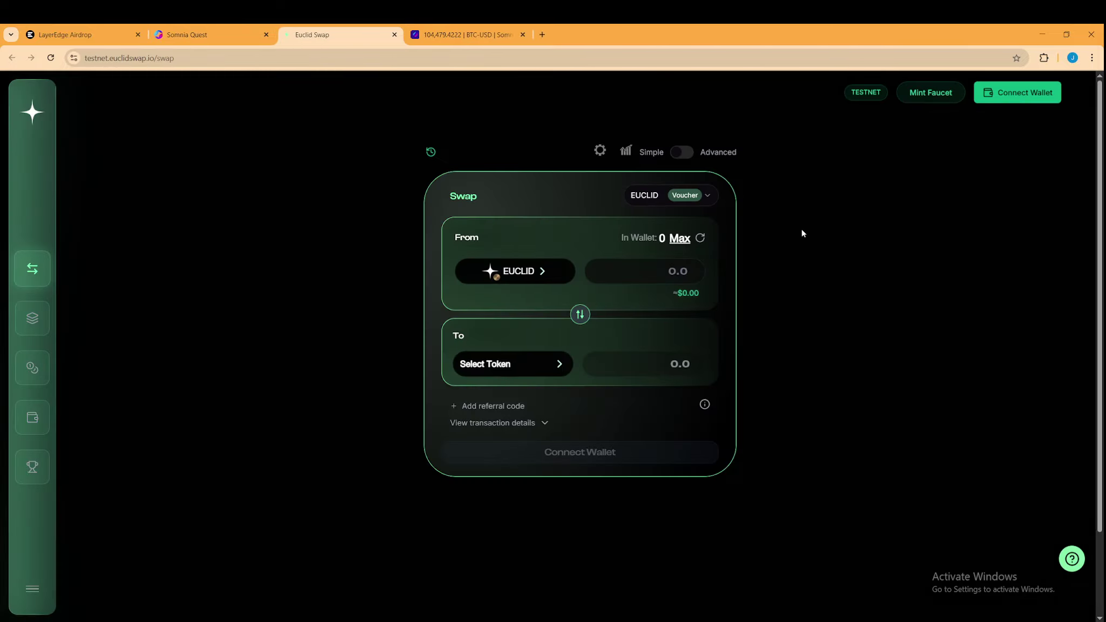
Connect the MetaMask wallet to Euclid Swap and close the wallet selection
{"action": "left_click", "coordinate": [1017, 93]}
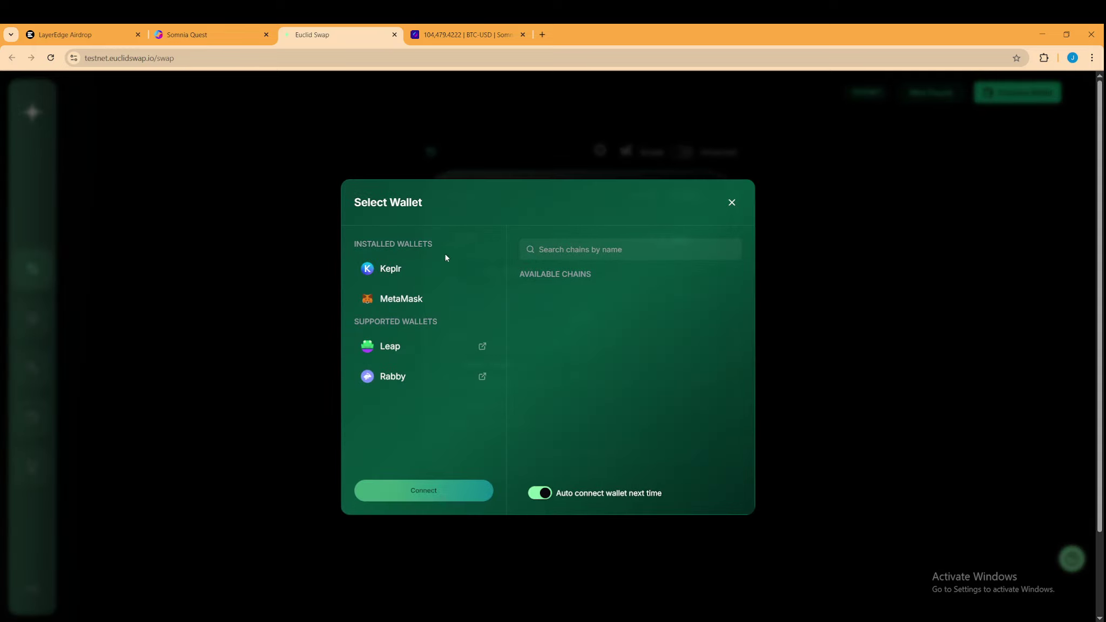
{"action": "left_click", "coordinate": [411, 299]}
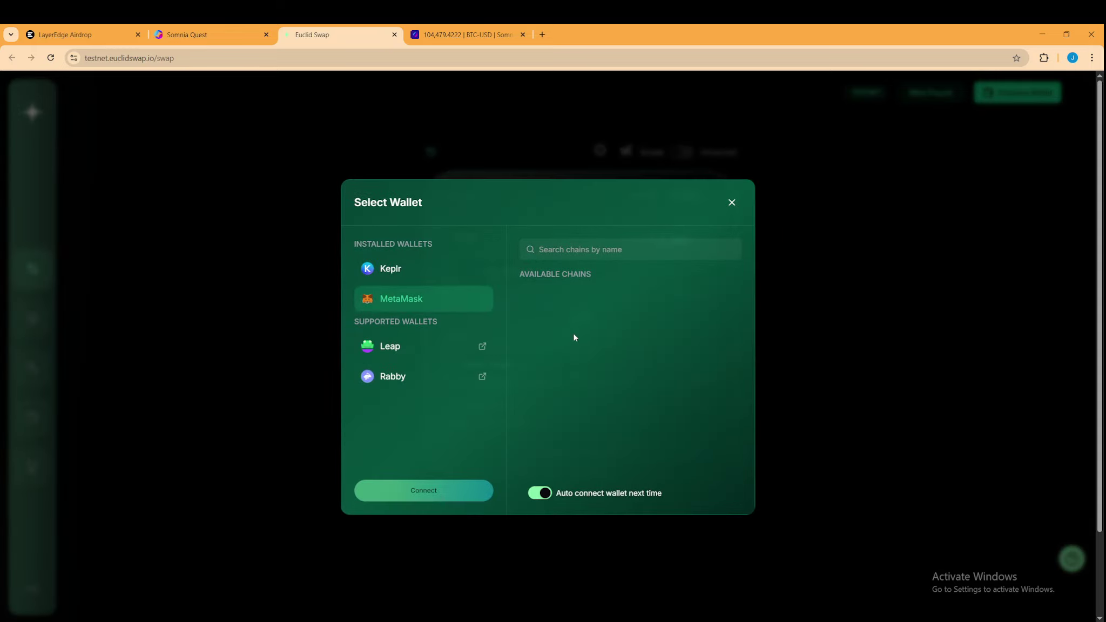
{"action": "scroll", "coordinate": [580, 331], "scroll_direction": "down", "scroll_amount": 3}
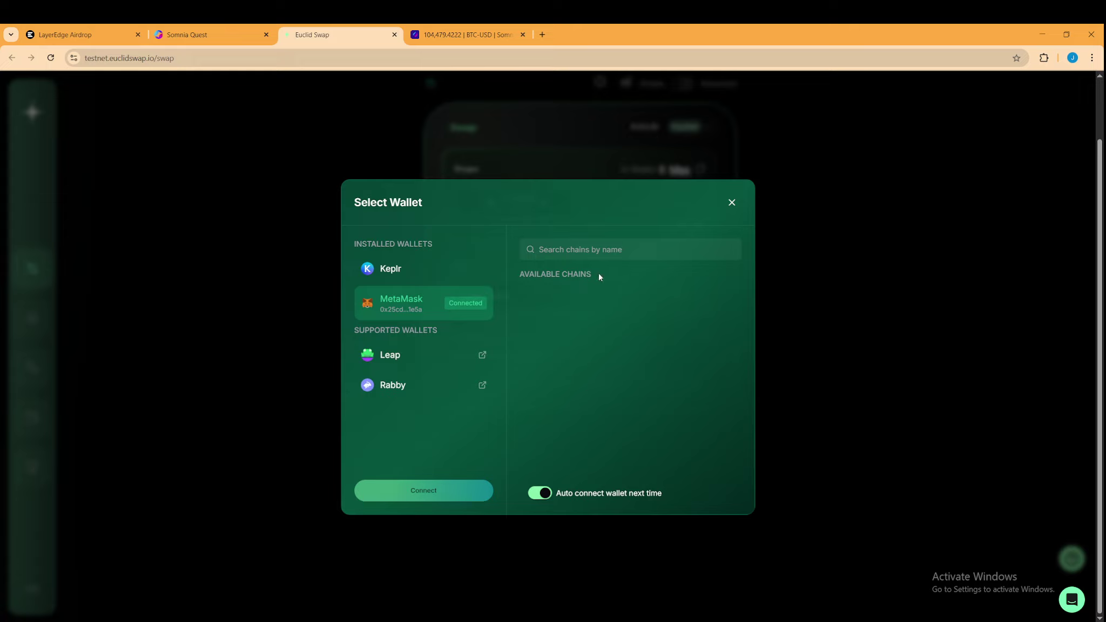
{"action": "left_click_drag", "start_coordinate": [598, 276], "coordinate": [520, 277]}
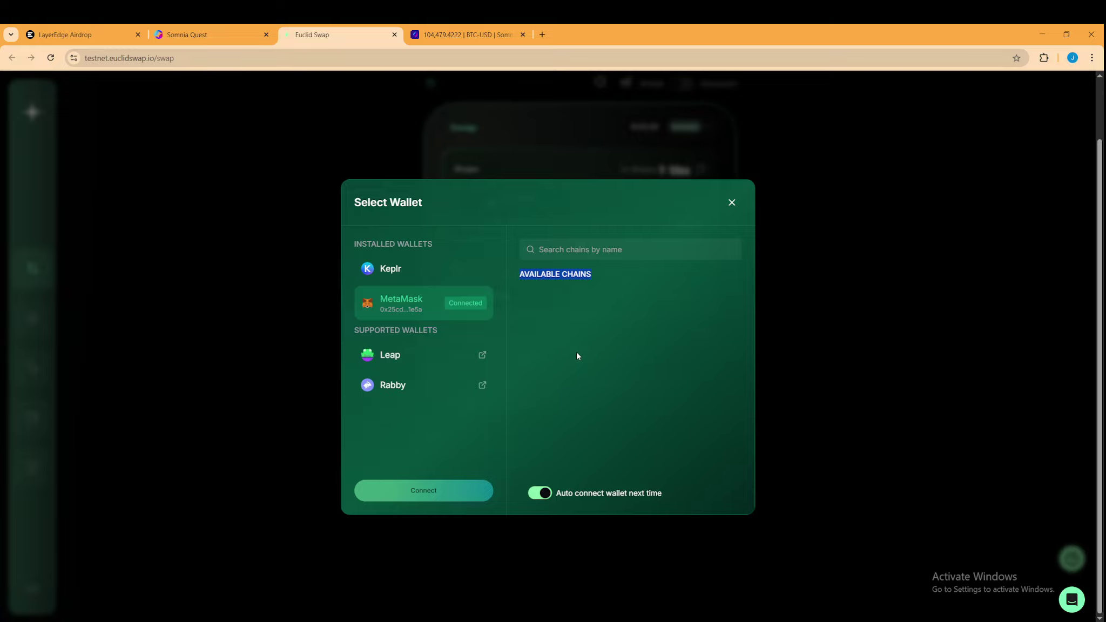
{"action": "left_click", "coordinate": [731, 203]}
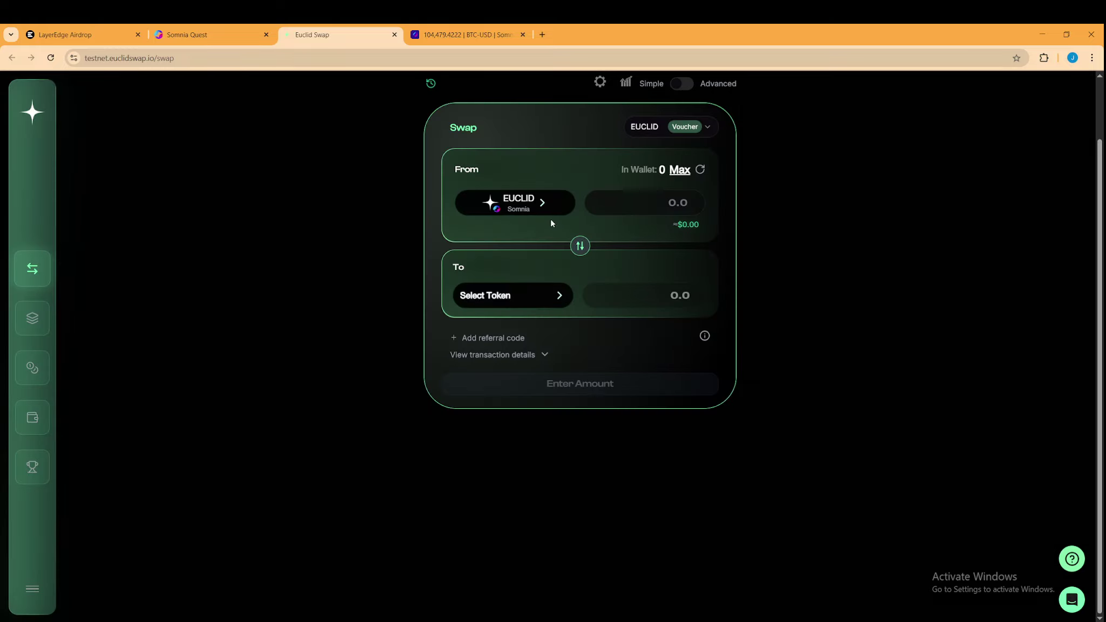
Switch the swap to advanced mode, make EUCLID the token received, and choose STT on Somnia as the token sold
{"action": "left_click", "coordinate": [681, 85]}
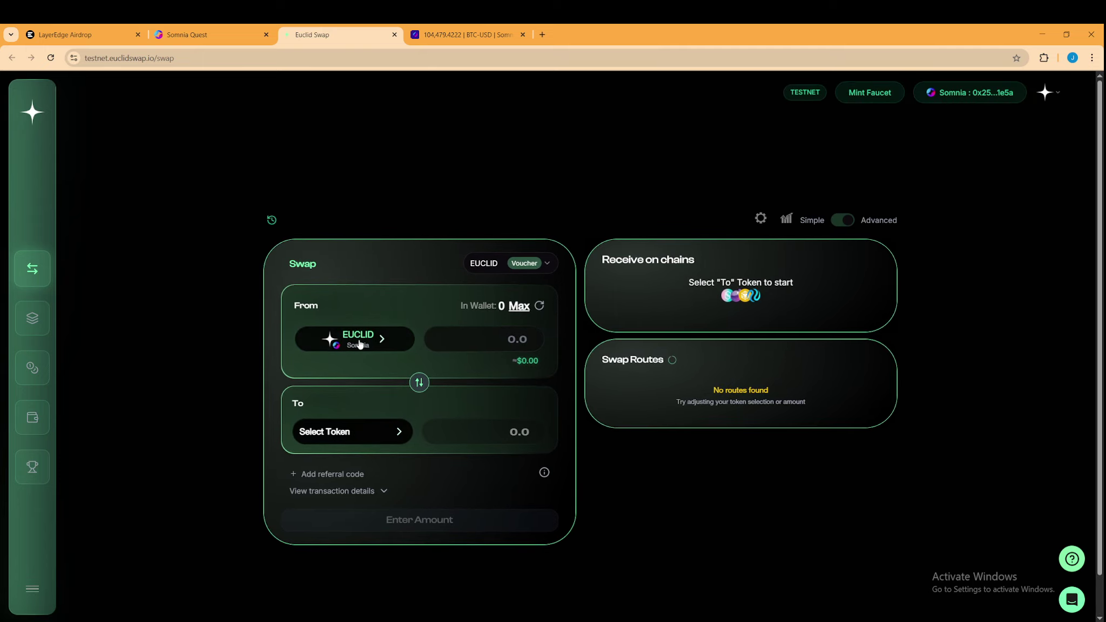
{"action": "left_click", "coordinate": [419, 382]}
{"action": "left_click", "coordinate": [362, 327]}
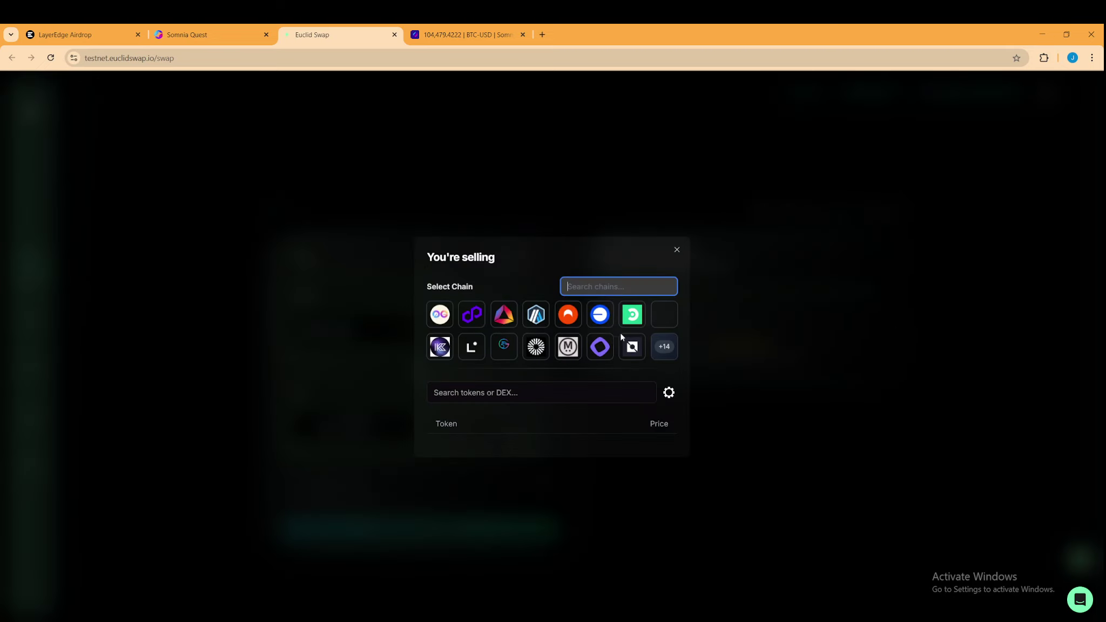
{"action": "left_click", "coordinate": [662, 244]}
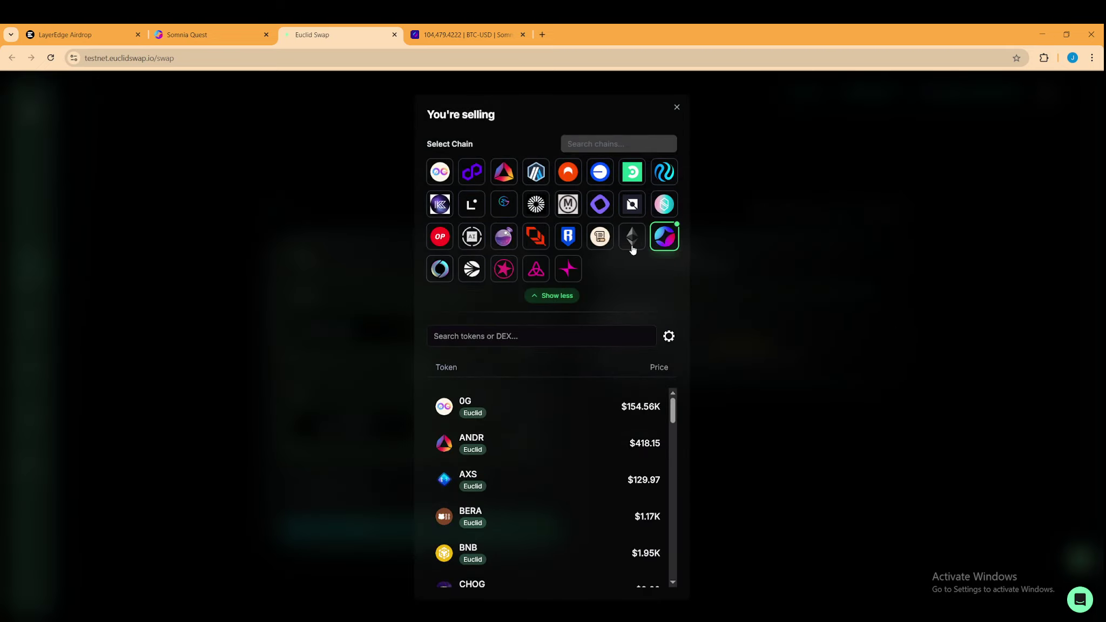
{"action": "left_click", "coordinate": [469, 336]}
{"action": "type", "text": "s"}
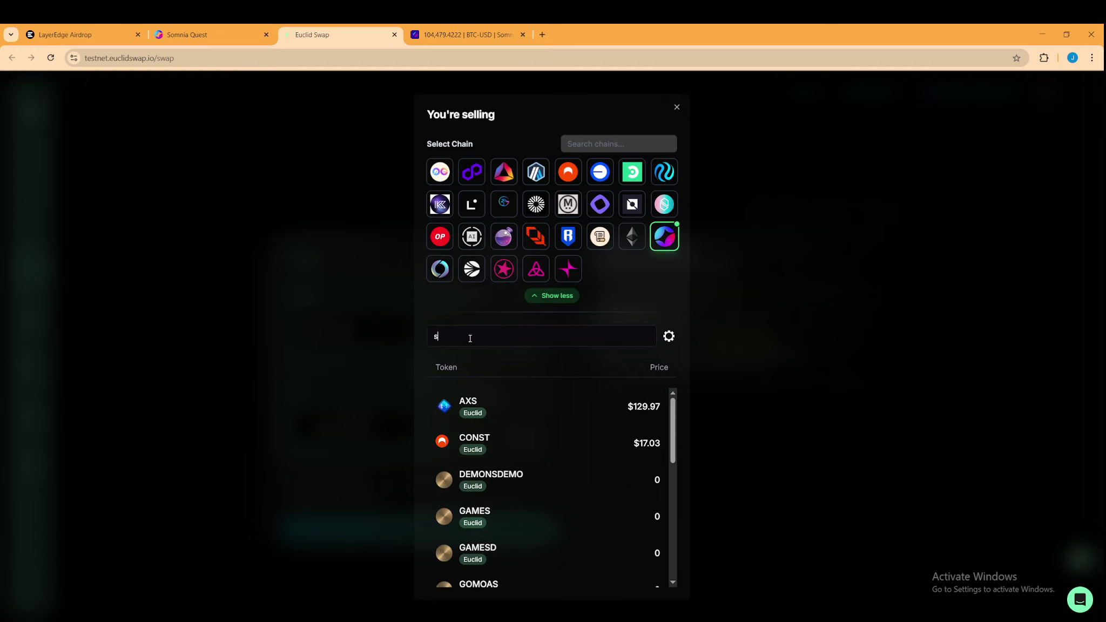
{"action": "type", "text": "t"}
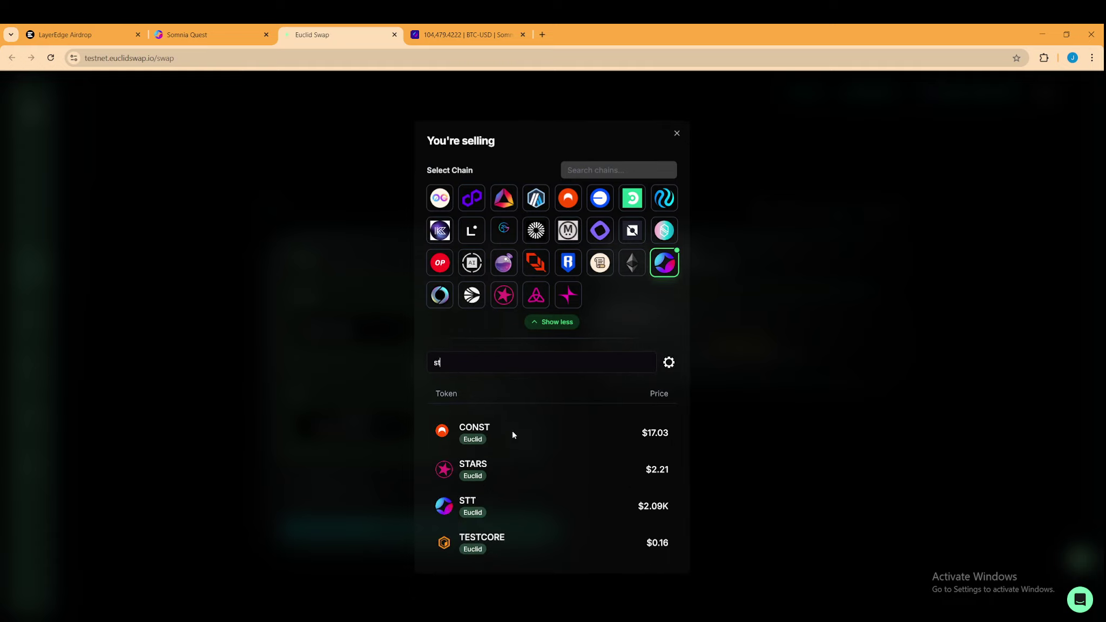
{"action": "type", "text": "t"}
{"action": "left_click", "coordinate": [563, 492]}
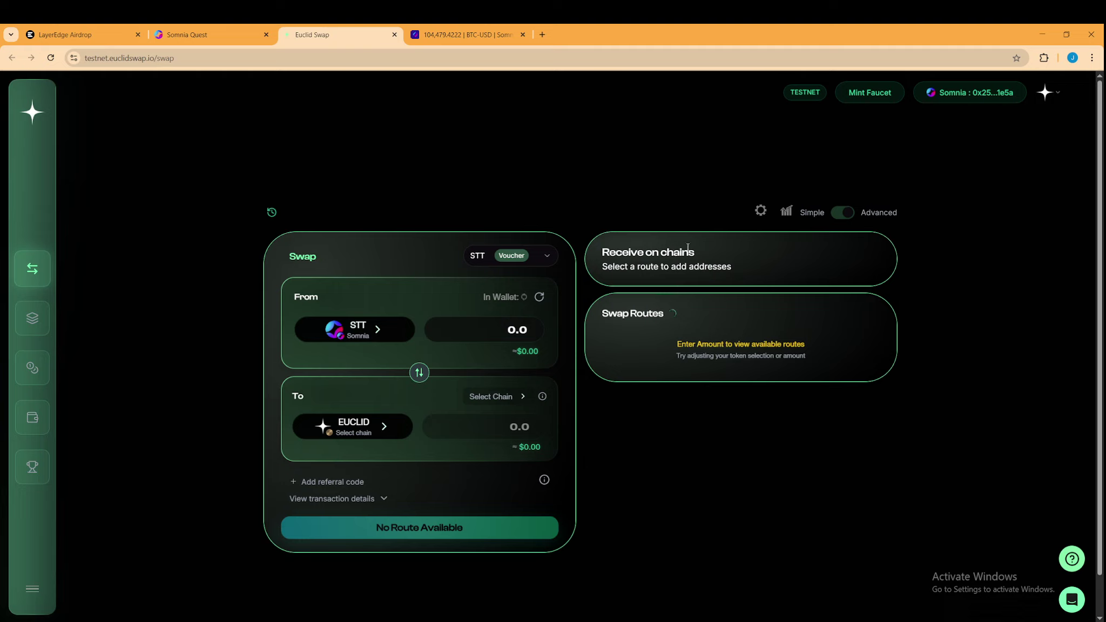
Set the swap's slippage tolerance to 50%
{"action": "left_click", "coordinate": [760, 212]}
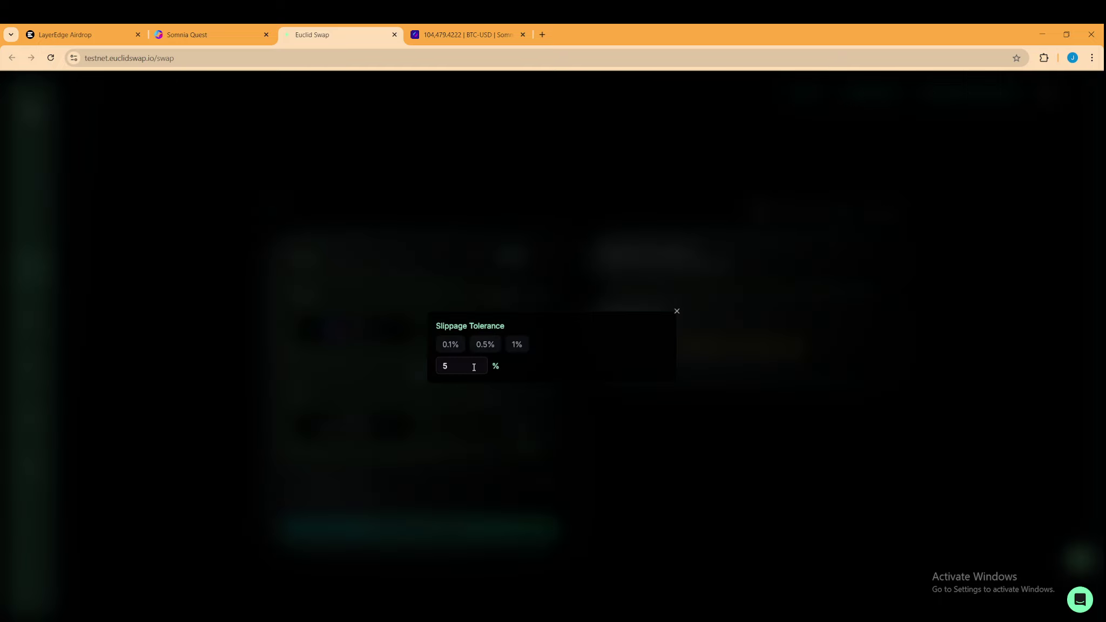
{"action": "type", "text": "0"}
{"action": "left_click", "coordinate": [676, 311]}
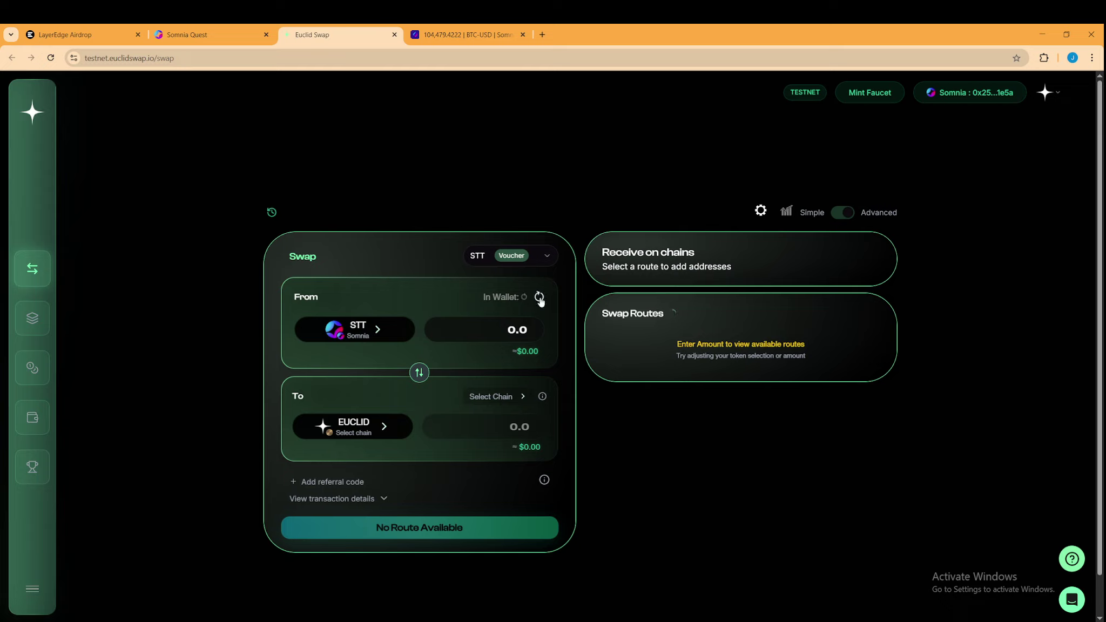
{"action": "left_click", "coordinate": [521, 258]}
Return to the Somnia Quest page, try to verify the EuclidSwap swaps task, and go back to the quest list
{"action": "left_click", "coordinate": [462, 35]}
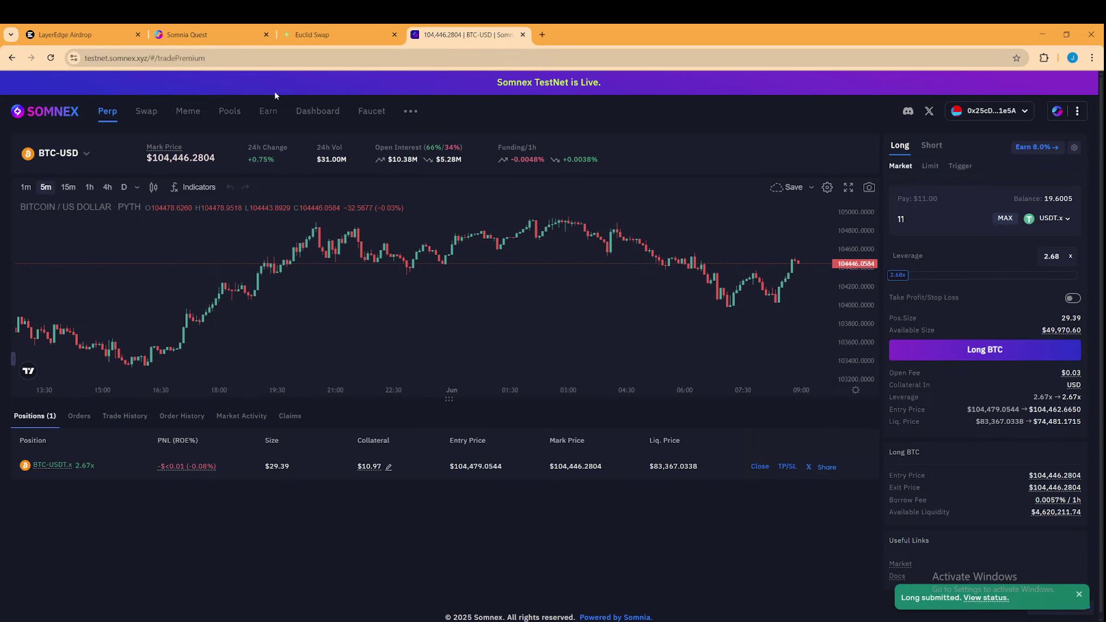
{"action": "left_click", "coordinate": [187, 35]}
{"action": "left_click", "coordinate": [832, 233]}
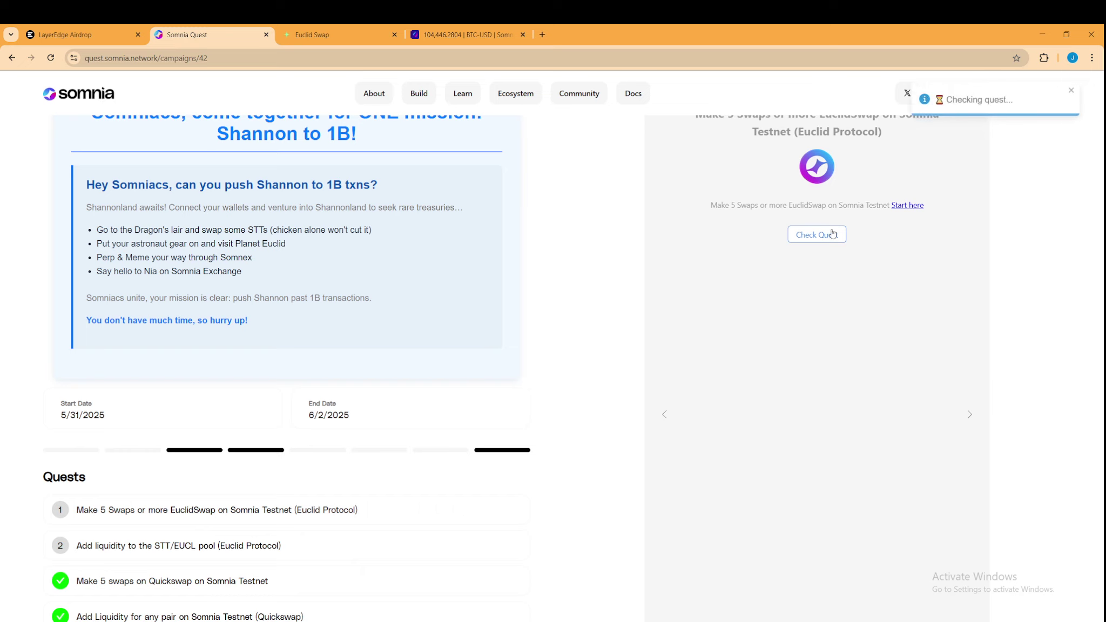
{"action": "scroll", "coordinate": [324, 492], "scroll_direction": "down", "scroll_amount": 4}
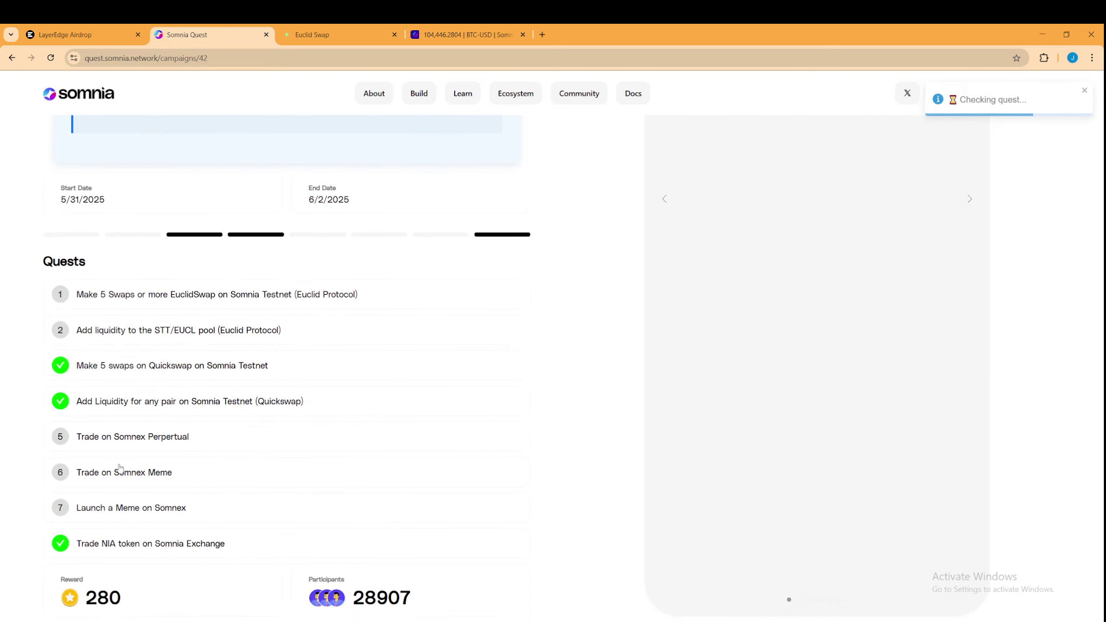
Try to verify the Trade on Somnex Perpetual quest, and check the BTC position on the Somnex page
{"action": "scroll", "coordinate": [437, 435], "scroll_direction": "up", "scroll_amount": 4}
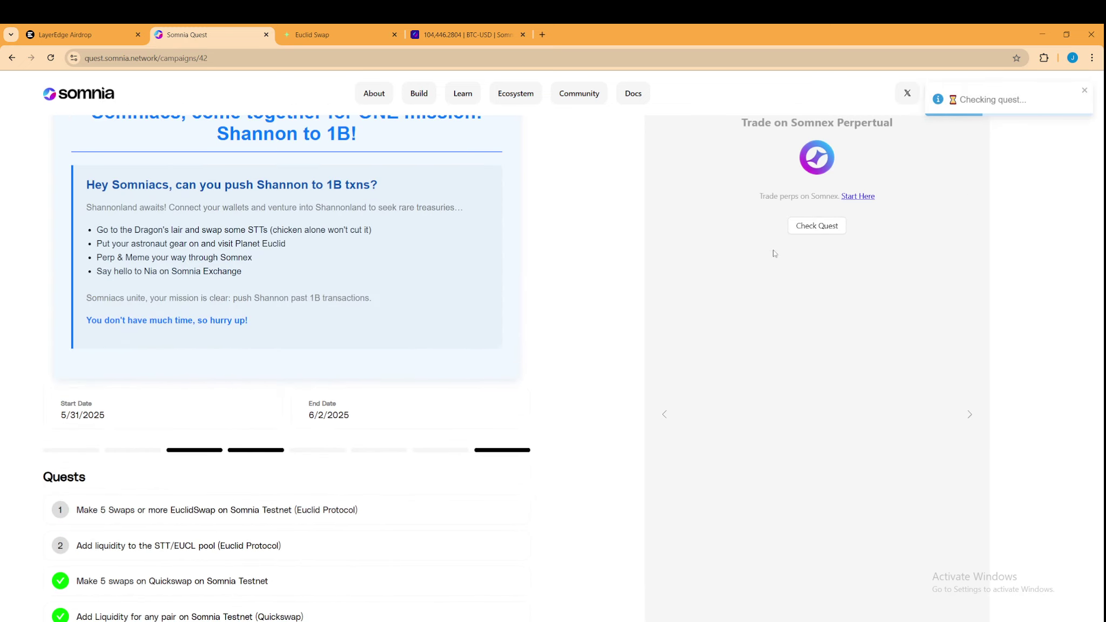
{"action": "left_click", "coordinate": [816, 227]}
{"action": "left_click", "coordinate": [816, 227]}
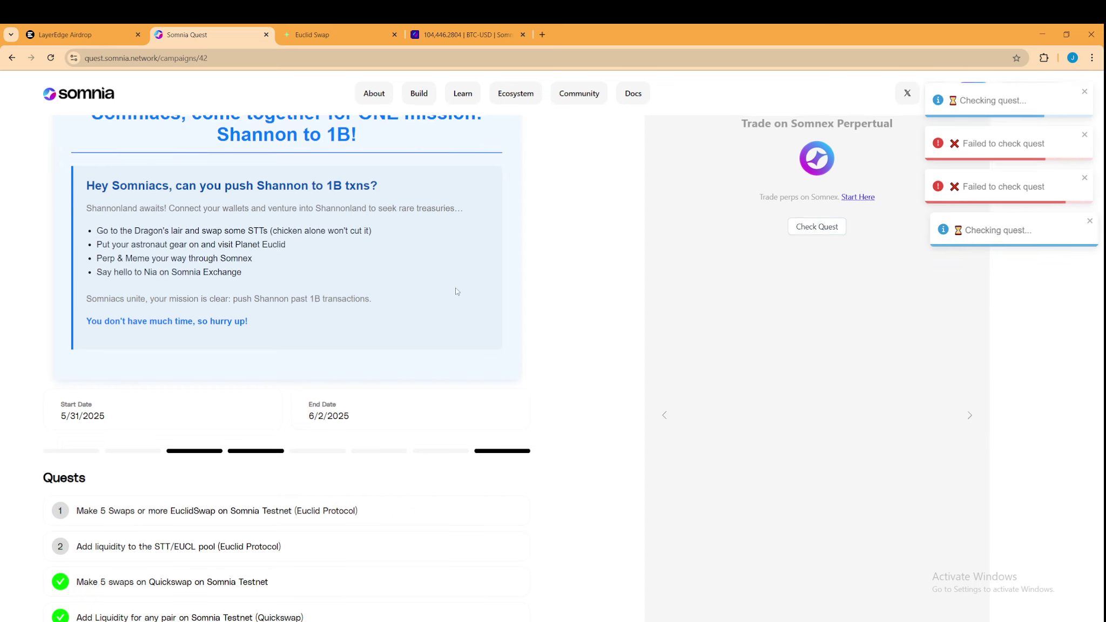
{"action": "scroll", "coordinate": [456, 213], "scroll_direction": "up", "scroll_amount": 3}
{"action": "left_click", "coordinate": [446, 32]}
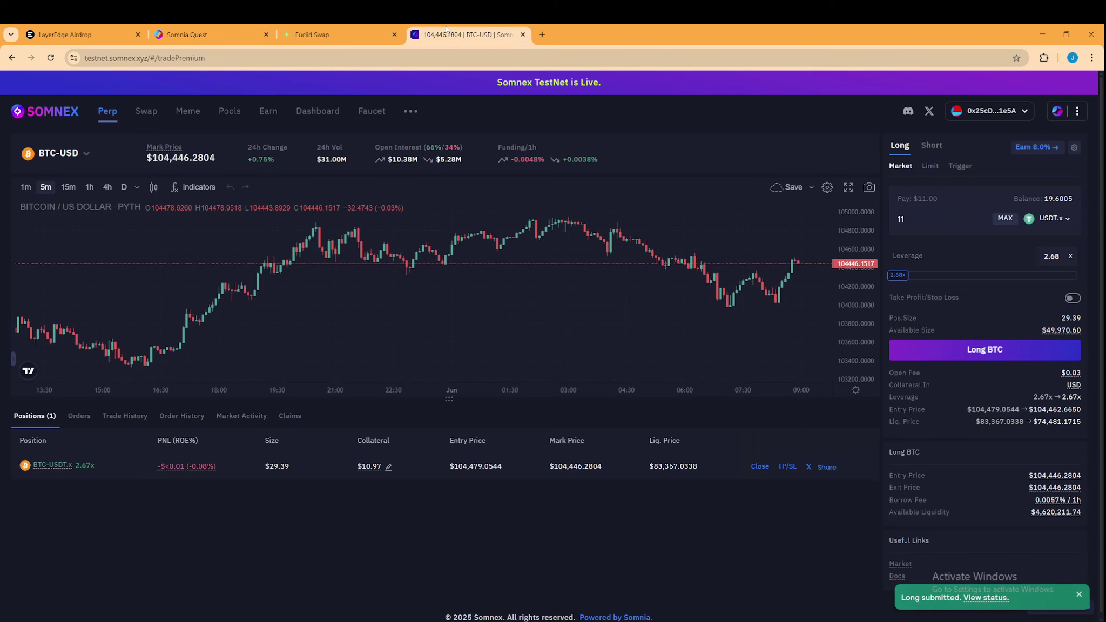
Switch to Euclid Swap and try to choose a receiving chain for the EUCLID token
{"action": "left_click", "coordinate": [373, 35]}
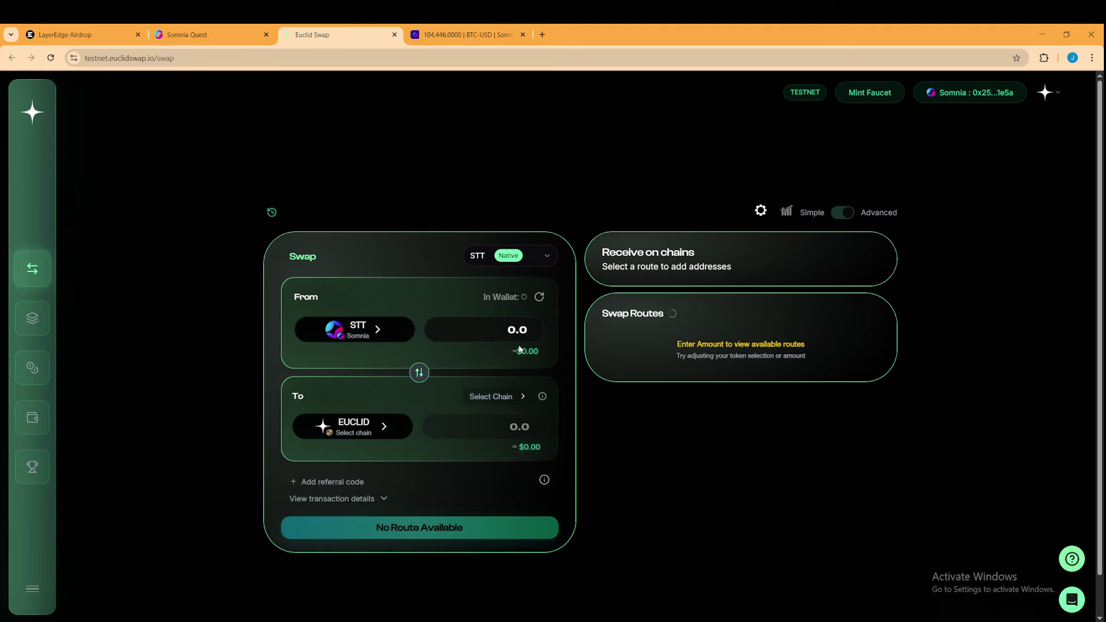
{"action": "left_click", "coordinate": [524, 327]}
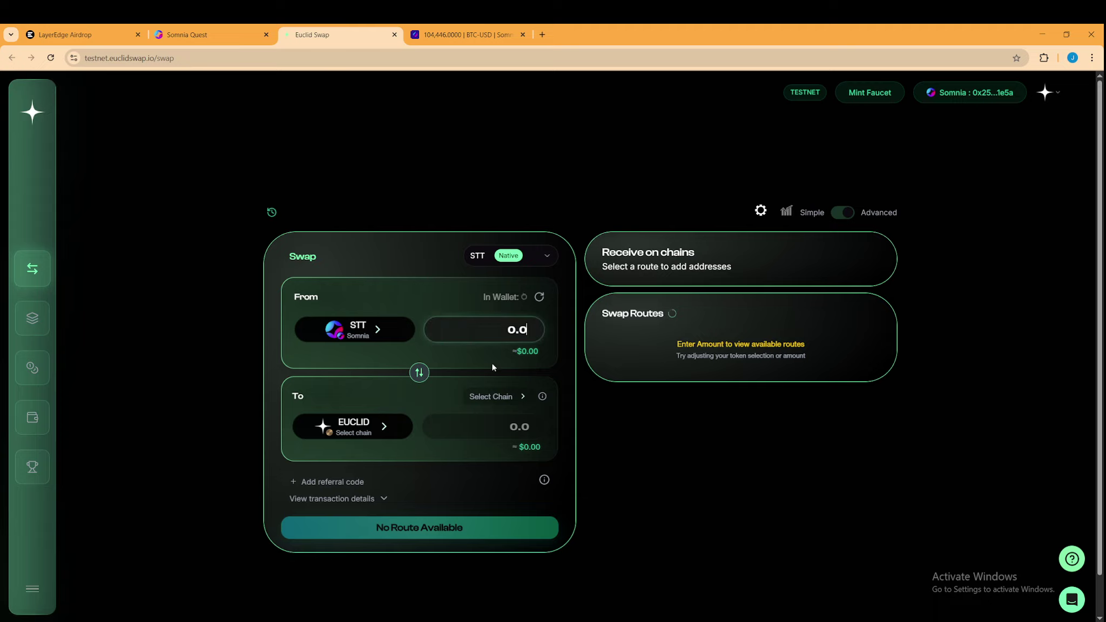
{"action": "left_click", "coordinate": [524, 397]}
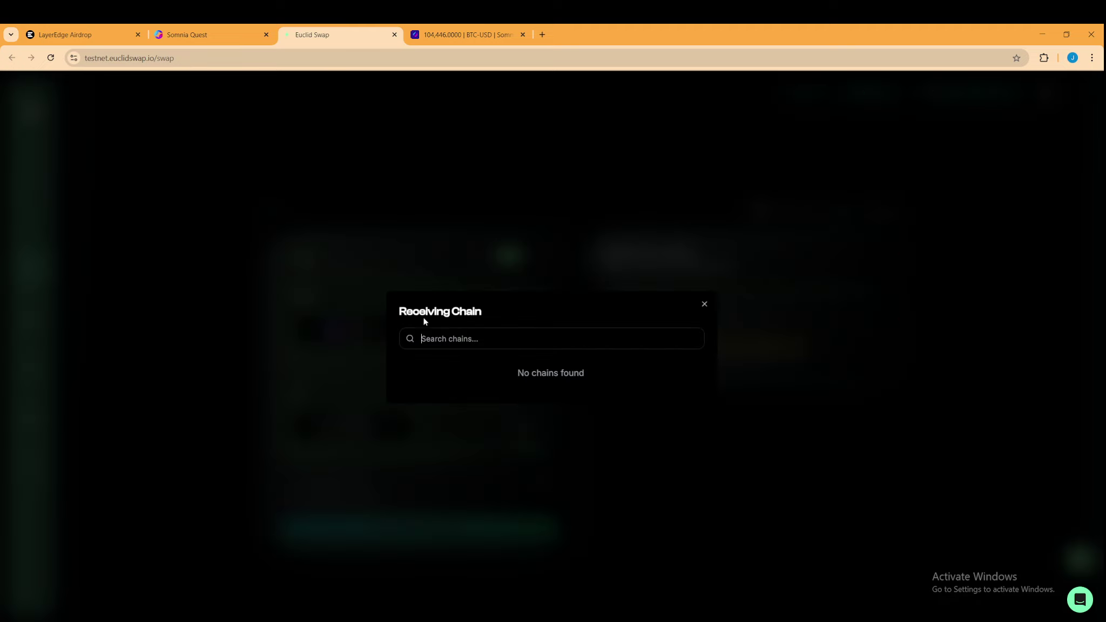
{"action": "left_click", "coordinate": [704, 306]}
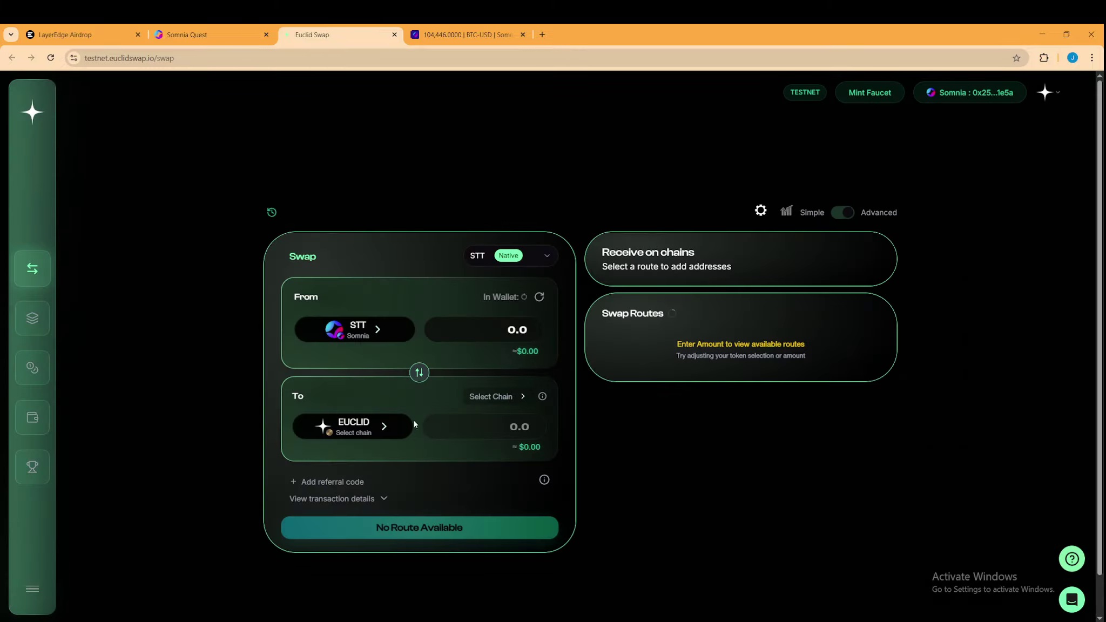
Reselect EUCLID as the token received and set the STT amount sold to 0.001
{"action": "left_click", "coordinate": [373, 426]}
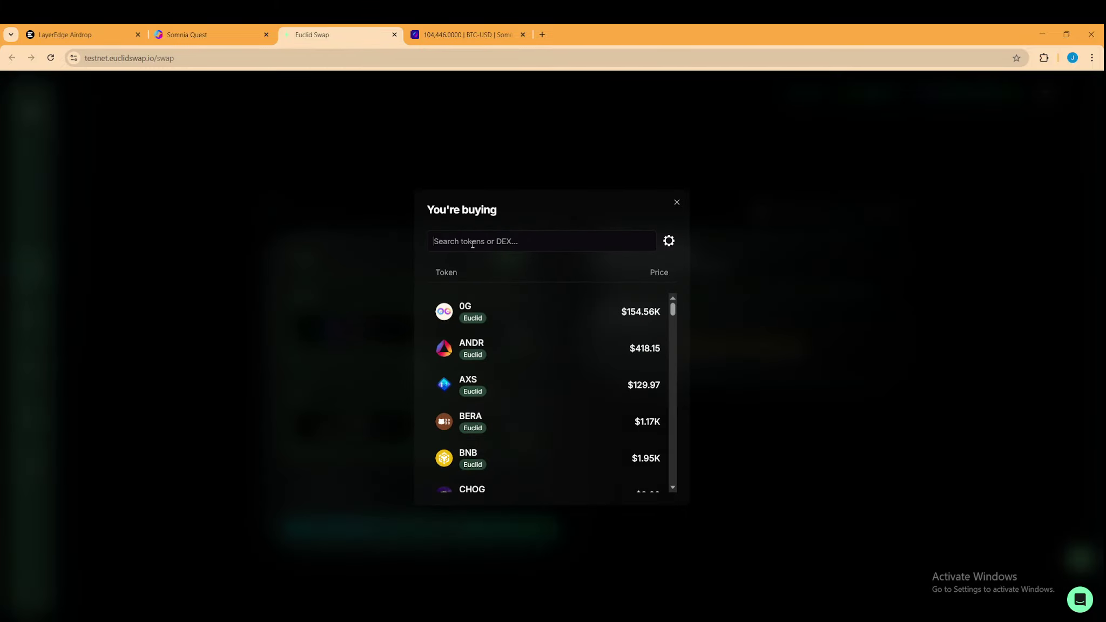
{"action": "type", "text": "euc"}
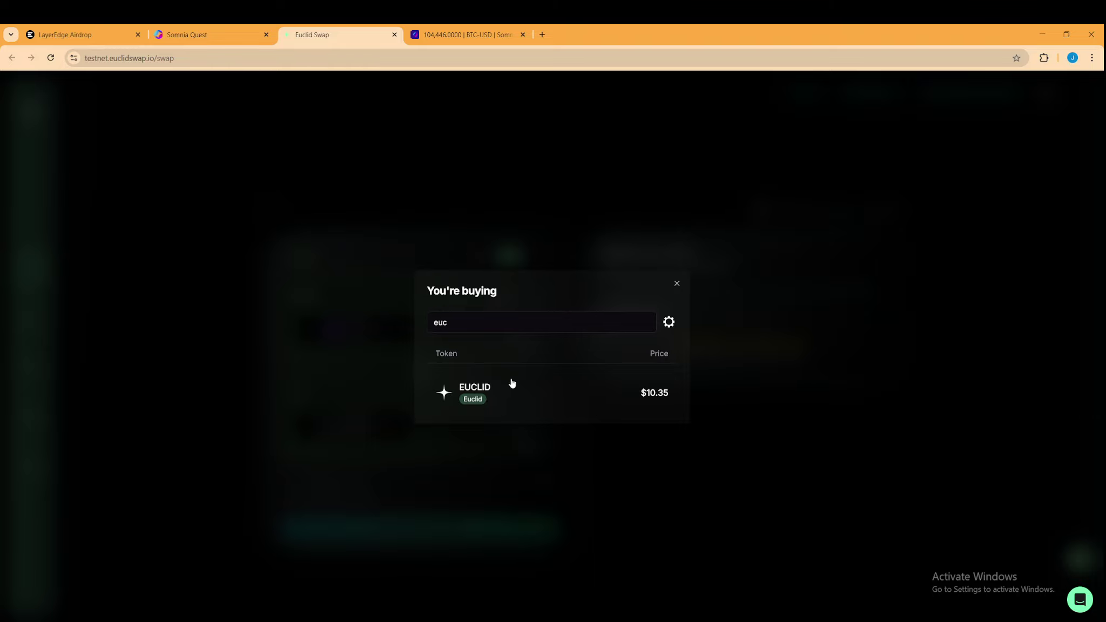
{"action": "left_click", "coordinate": [512, 384]}
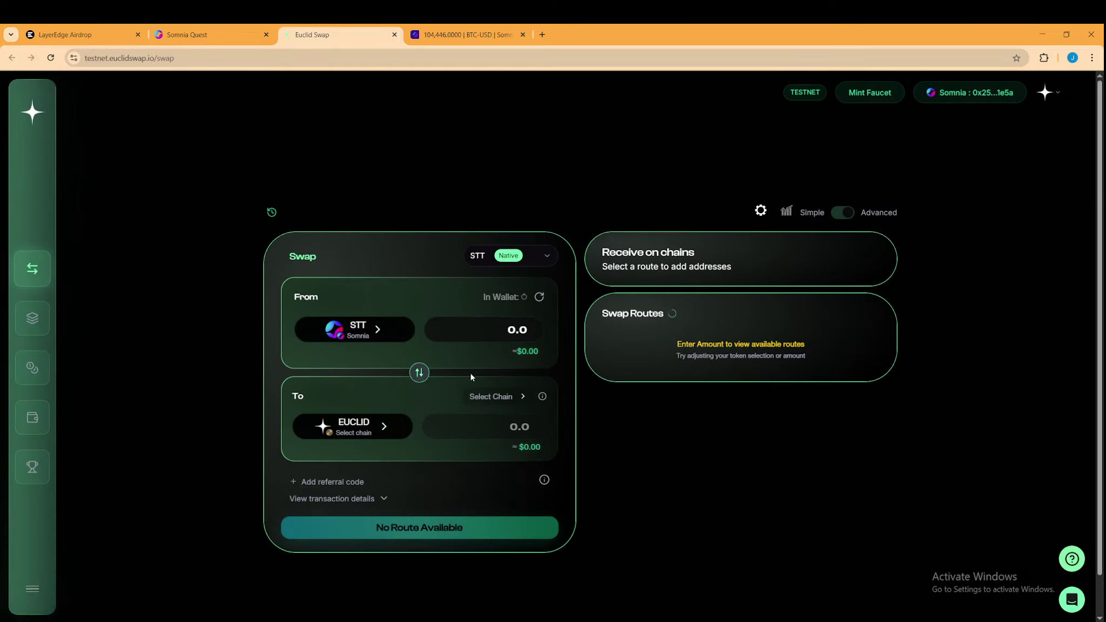
{"action": "double_click", "coordinate": [512, 330]}
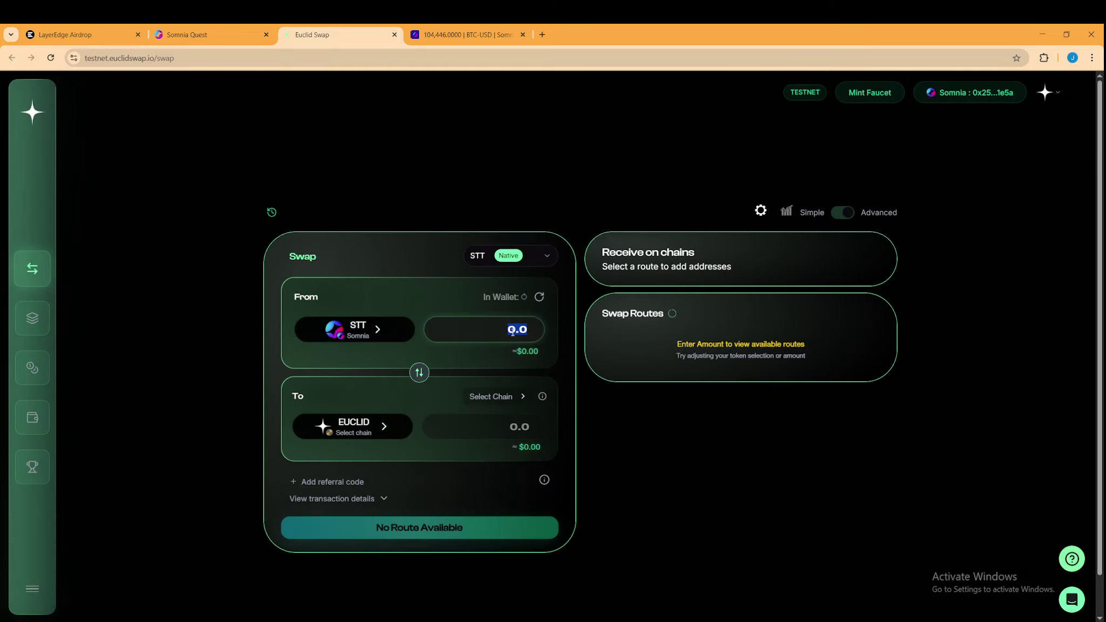
{"action": "type", "text": "0.001"}
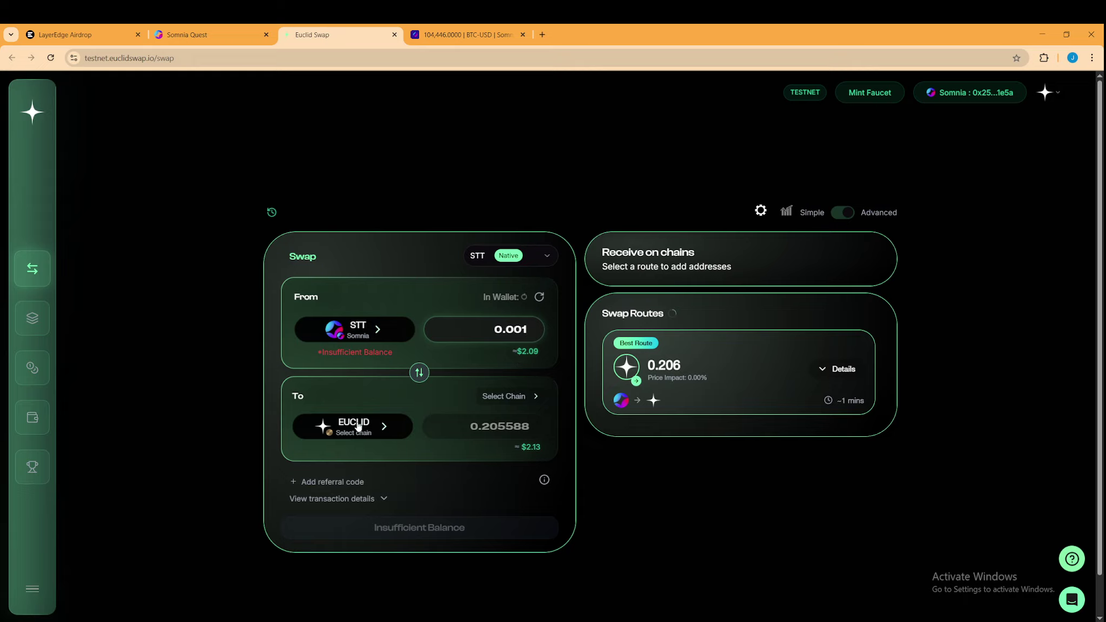
Try again to choose EUCLID's receiving chain, and reverse the swap direction twice
{"action": "left_click", "coordinate": [534, 398]}
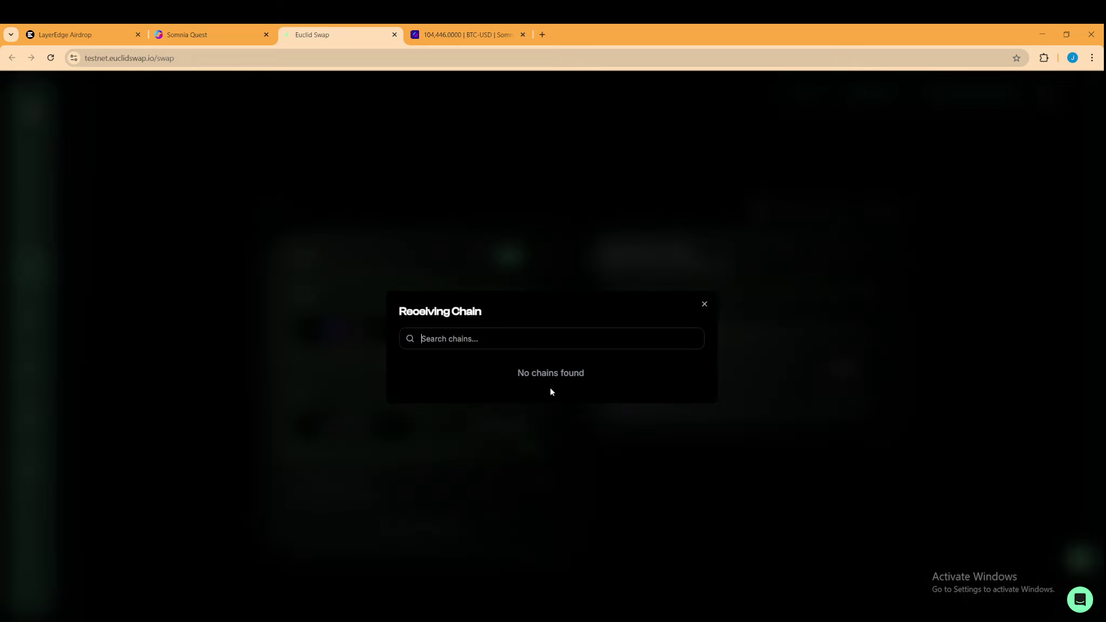
{"action": "left_click", "coordinate": [703, 307]}
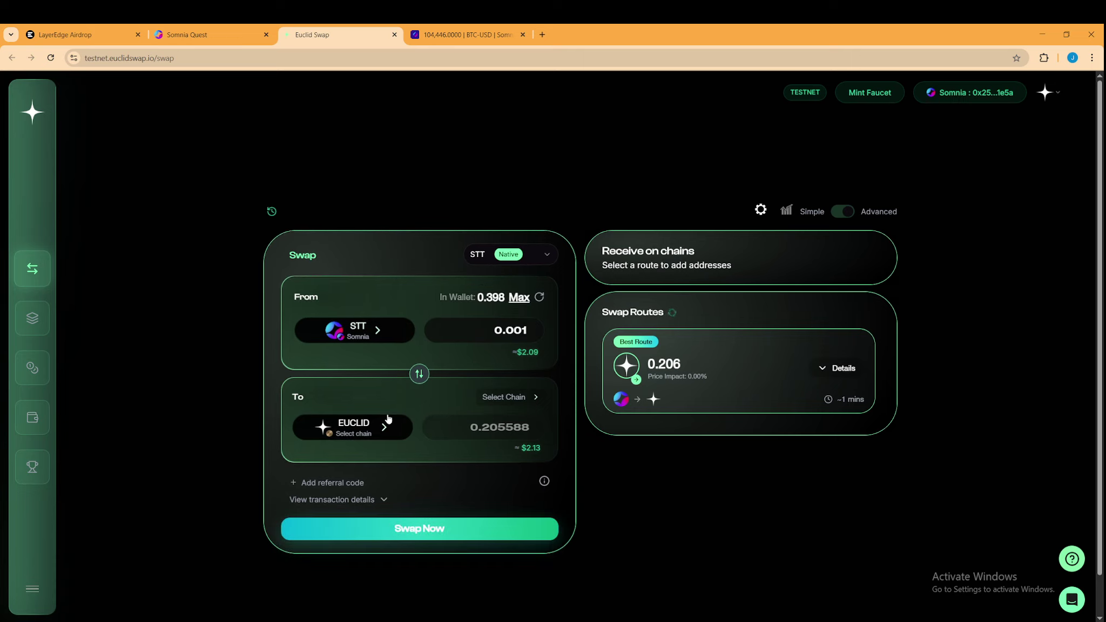
{"action": "left_click", "coordinate": [510, 402]}
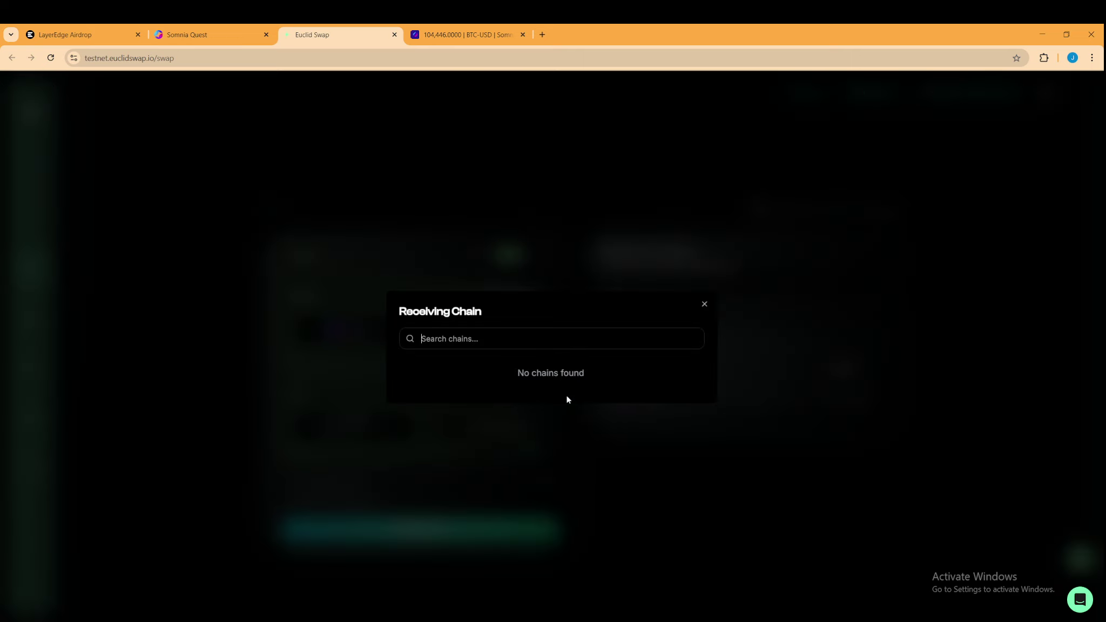
{"action": "left_click", "coordinate": [635, 457]}
{"action": "left_click", "coordinate": [419, 373]}
{"action": "left_click", "coordinate": [418, 374]}
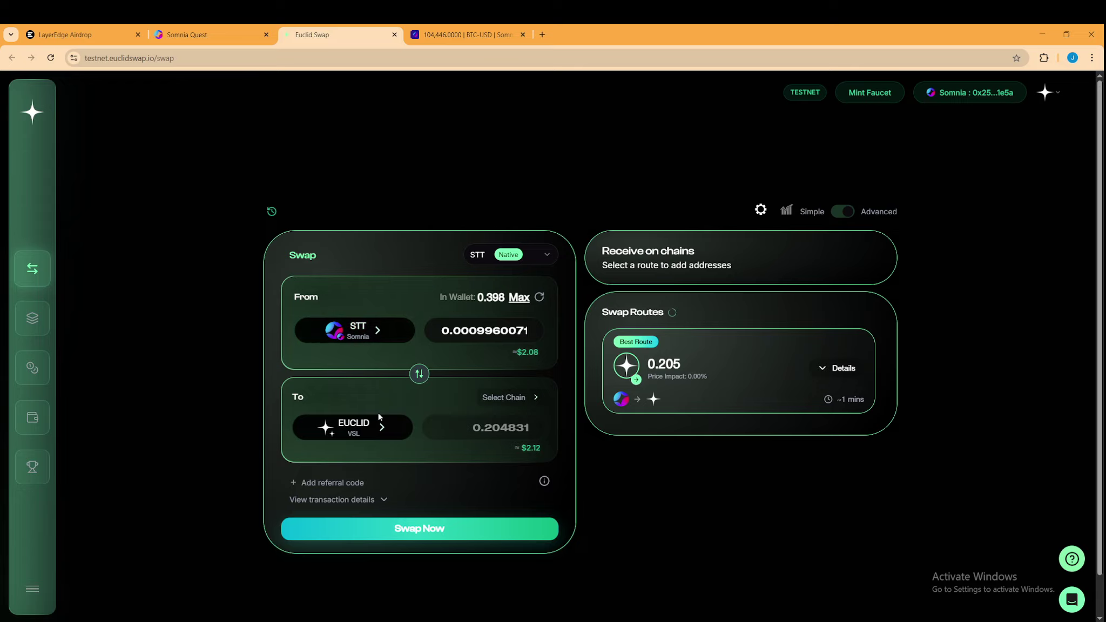
Make 0G the token received and try to choose a receiving chain for it
{"action": "left_click", "coordinate": [378, 426]}
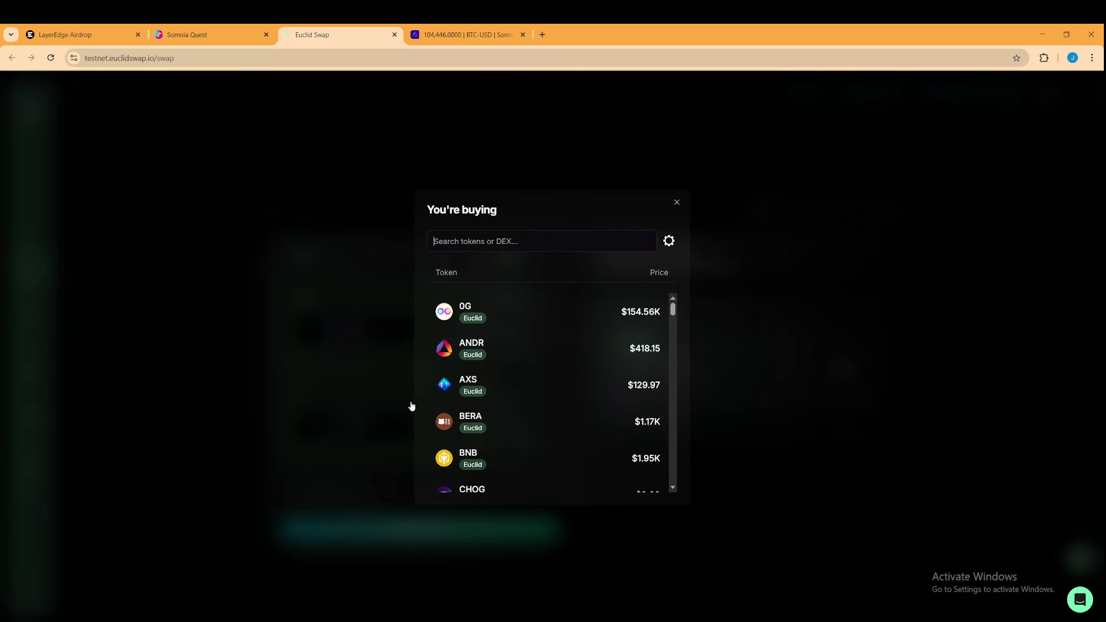
{"action": "left_click", "coordinate": [526, 320]}
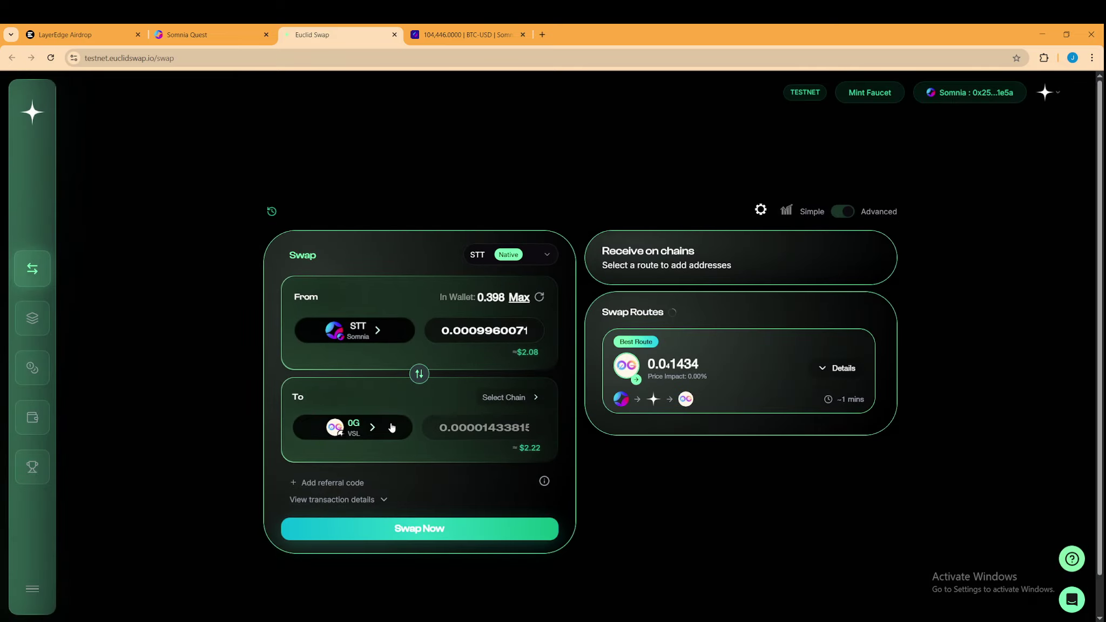
{"action": "left_click", "coordinate": [502, 398]}
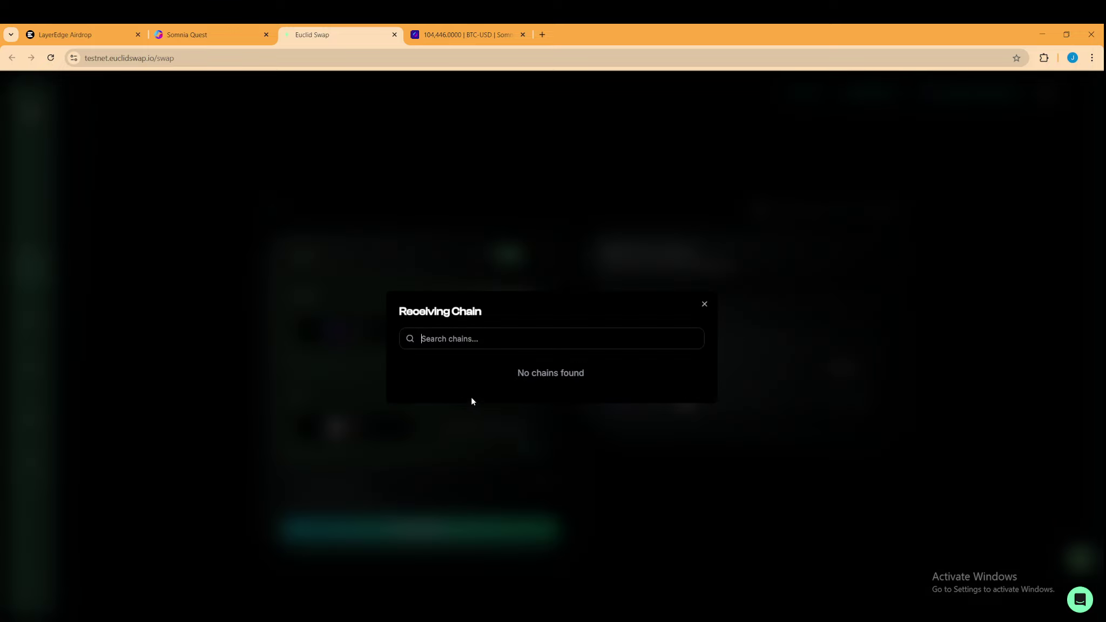
{"action": "left_click", "coordinate": [703, 305]}
Change the token received to ANDR and back to 0G, and retry choosing the receiving chain
{"action": "left_click", "coordinate": [353, 423]}
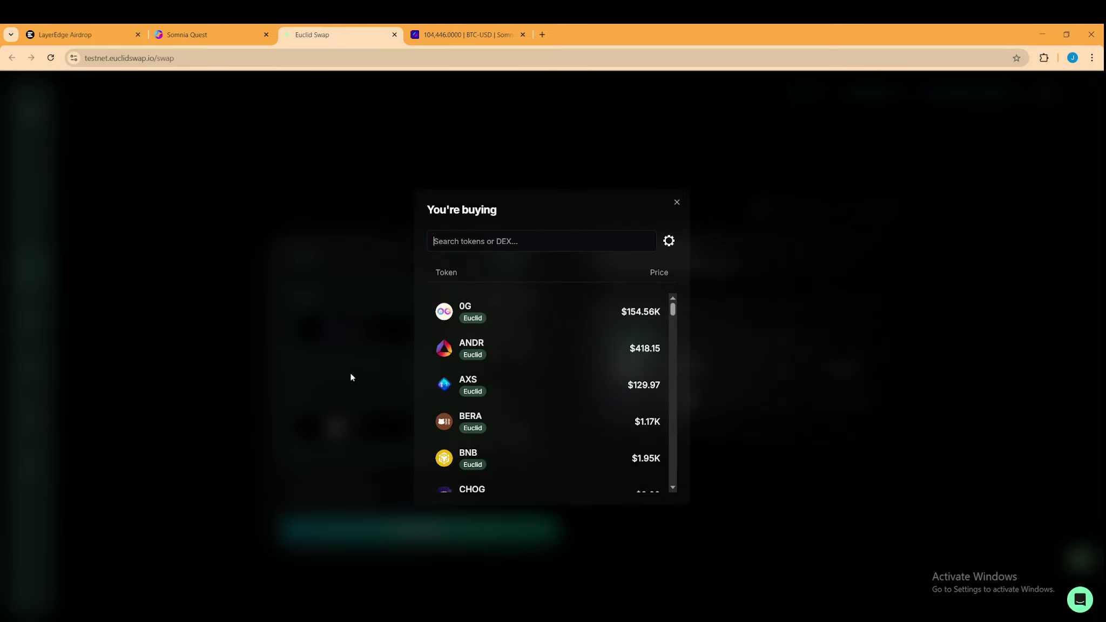
{"action": "left_click", "coordinate": [496, 350]}
{"action": "left_click", "coordinate": [385, 435]}
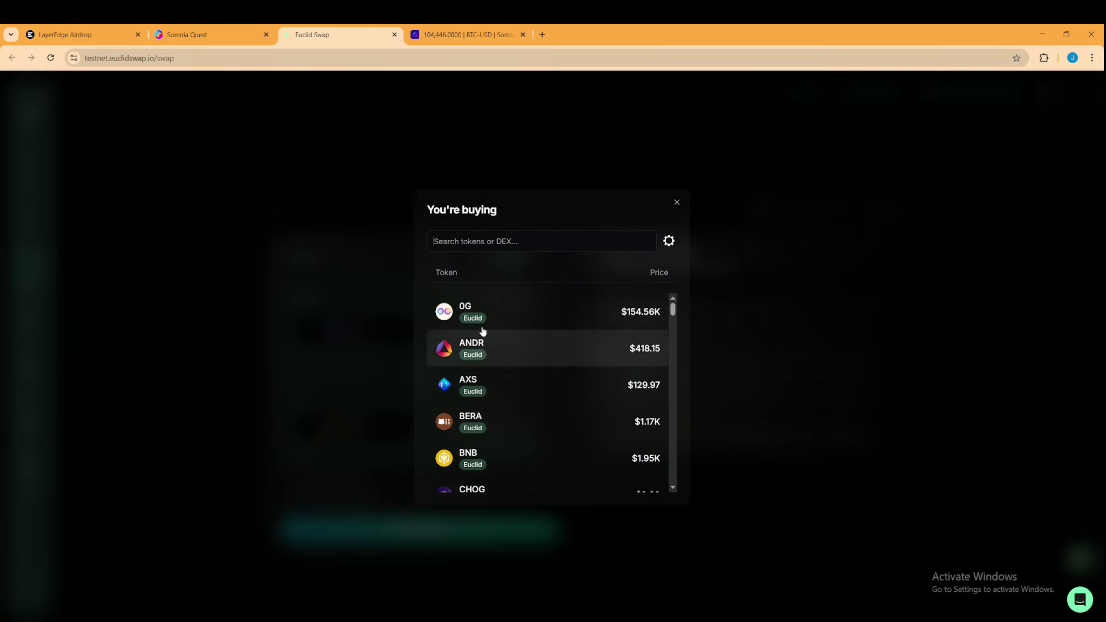
{"action": "left_click", "coordinate": [470, 313]}
{"action": "left_click", "coordinate": [524, 398]}
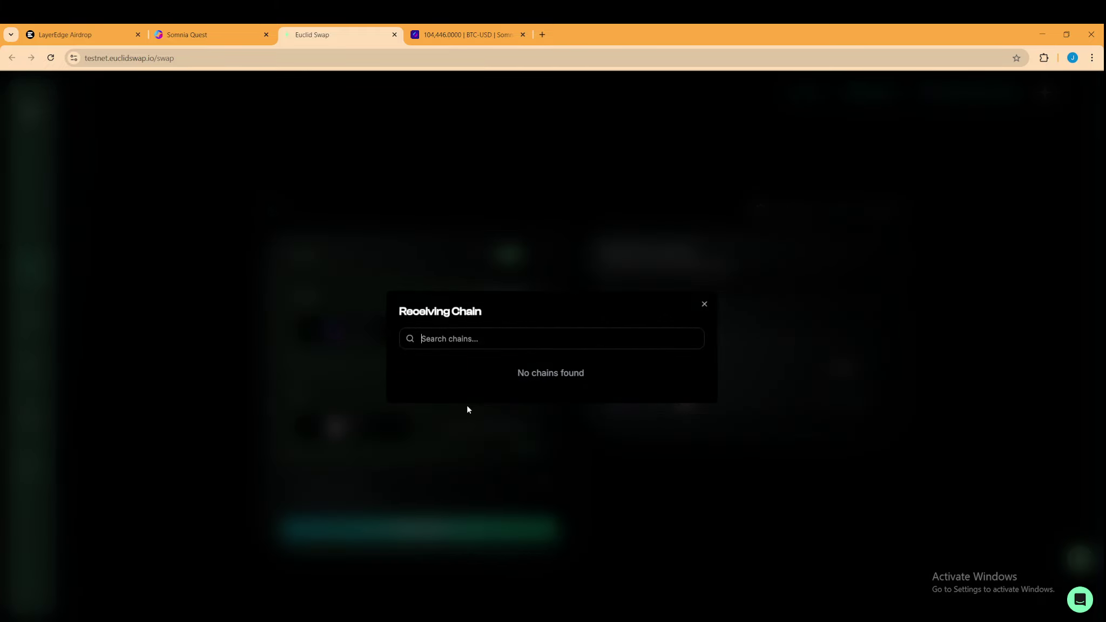
{"action": "left_click", "coordinate": [703, 304]}
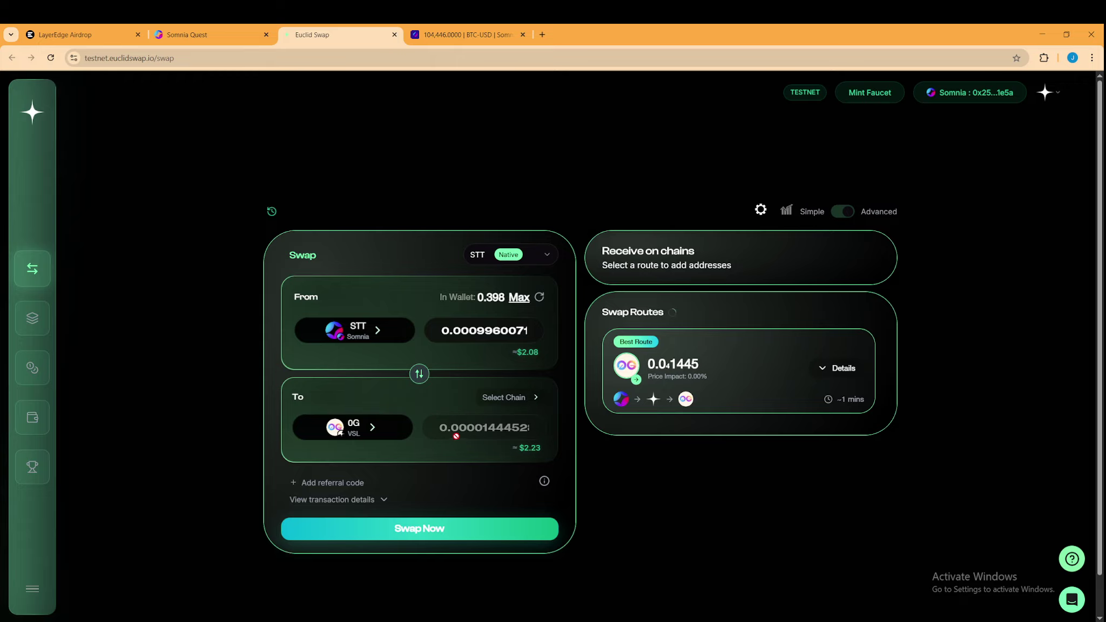
Make BNB the token received and try to choose its receiving chain
{"action": "left_click", "coordinate": [358, 429]}
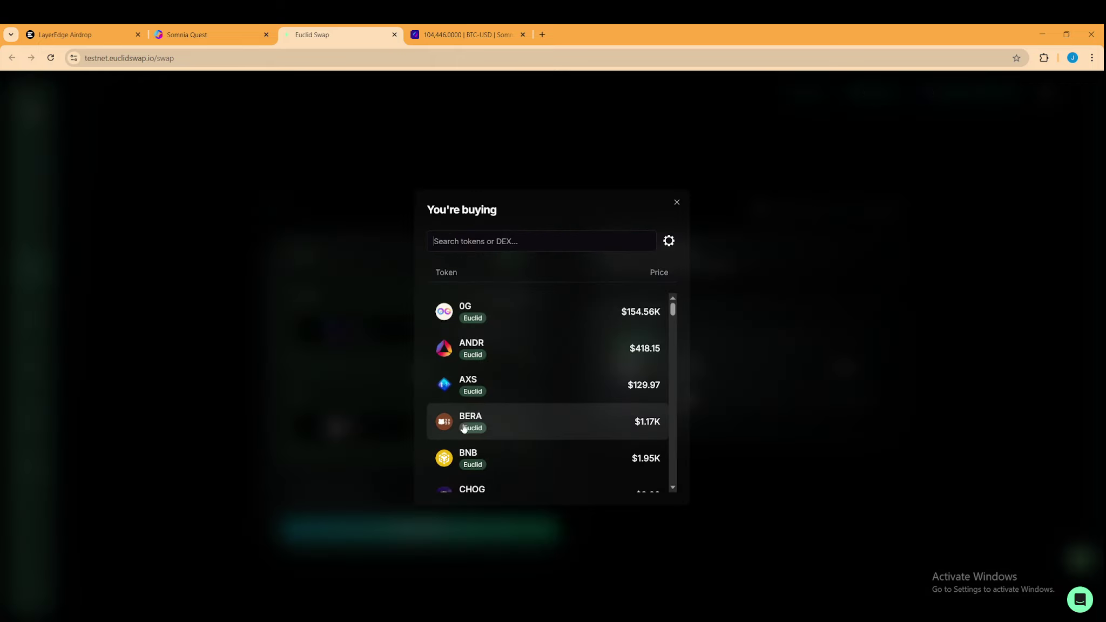
{"action": "left_click", "coordinate": [501, 467]}
{"action": "left_click", "coordinate": [485, 397]}
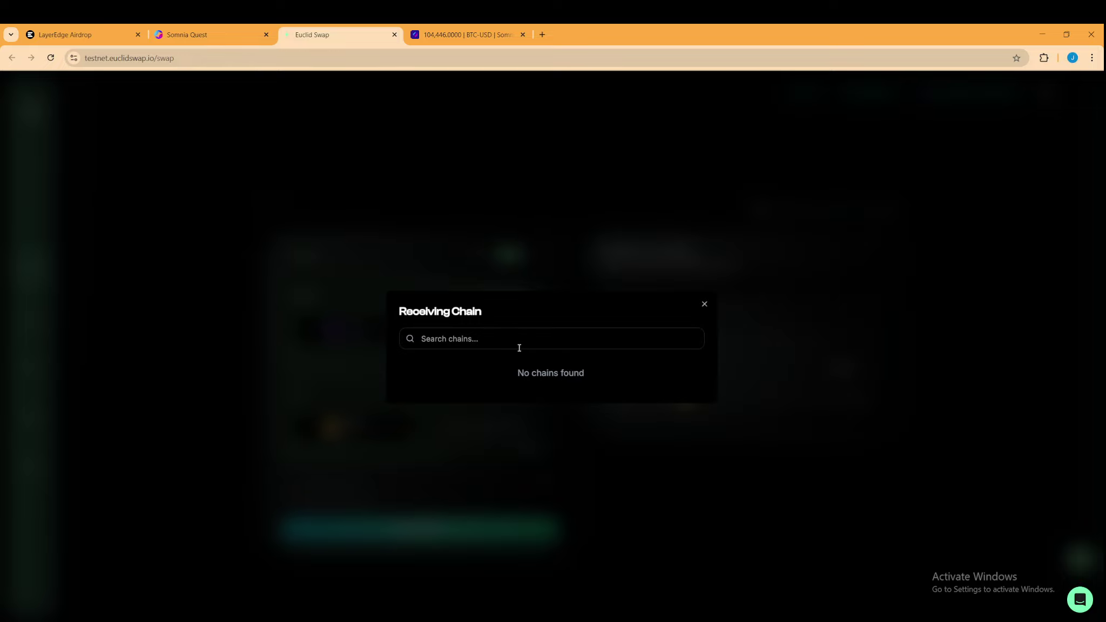
{"action": "left_click", "coordinate": [368, 392]}
Reverse the swap direction and pair BNB with 0G in place of STT
{"action": "left_click", "coordinate": [418, 373]}
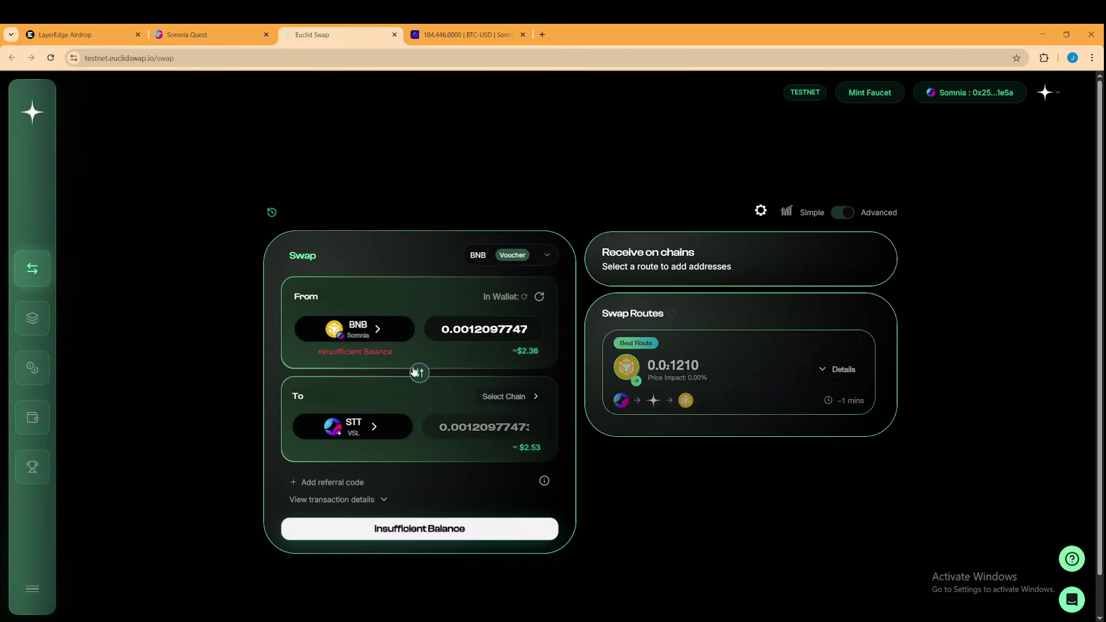
{"action": "left_click", "coordinate": [373, 428]}
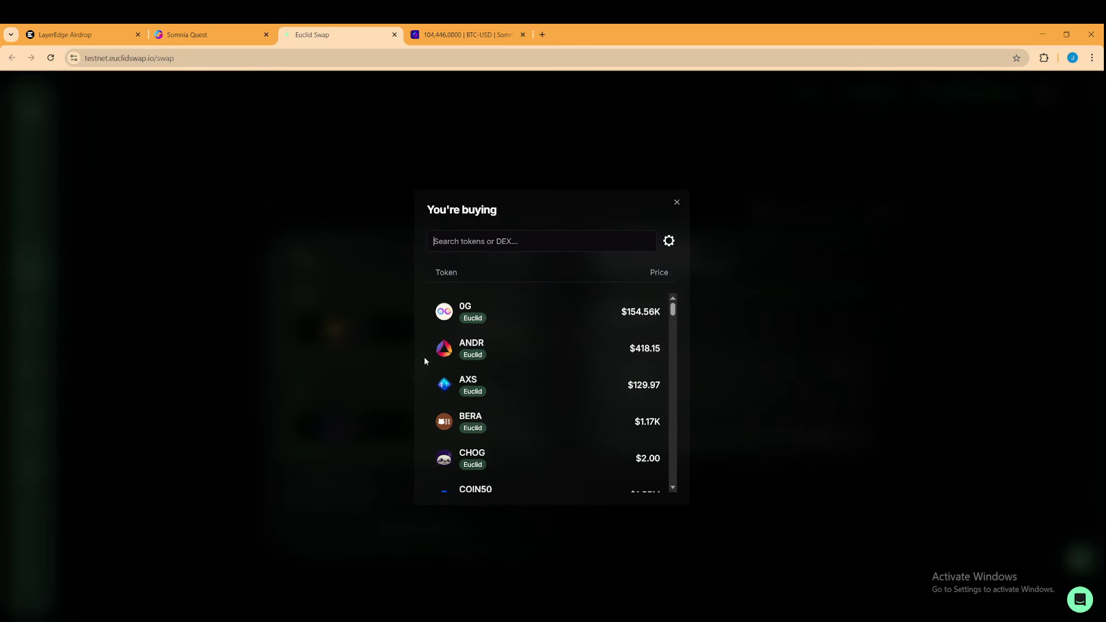
{"action": "left_click", "coordinate": [518, 310]}
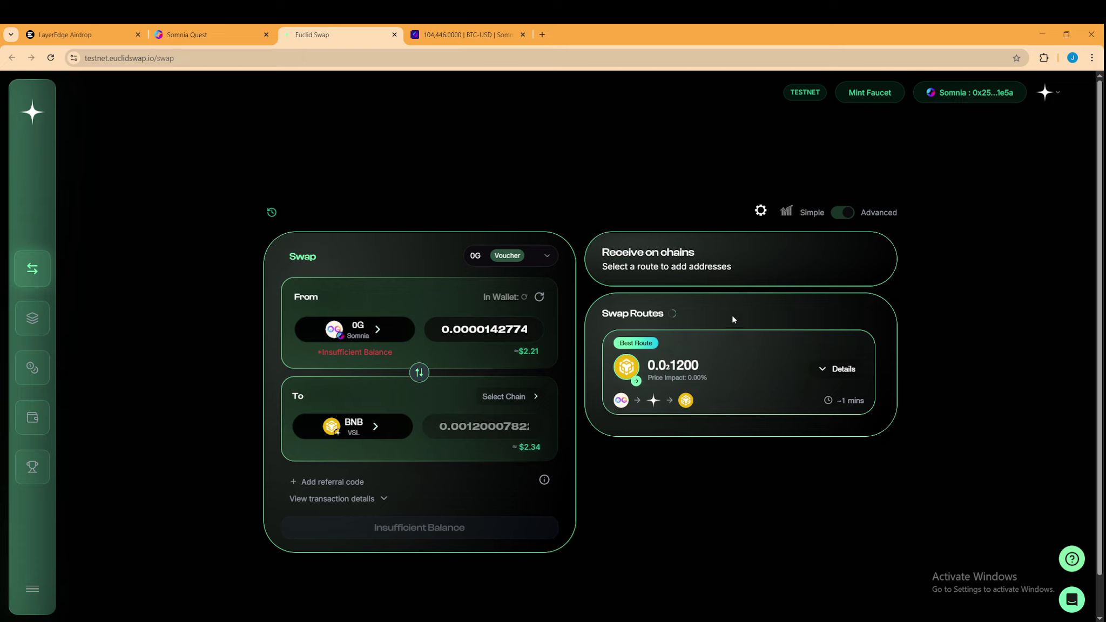
Look over the My Pools and All Pools lists on Euclid's pools page, and return to the swap page
{"action": "left_click", "coordinate": [46, 323]}
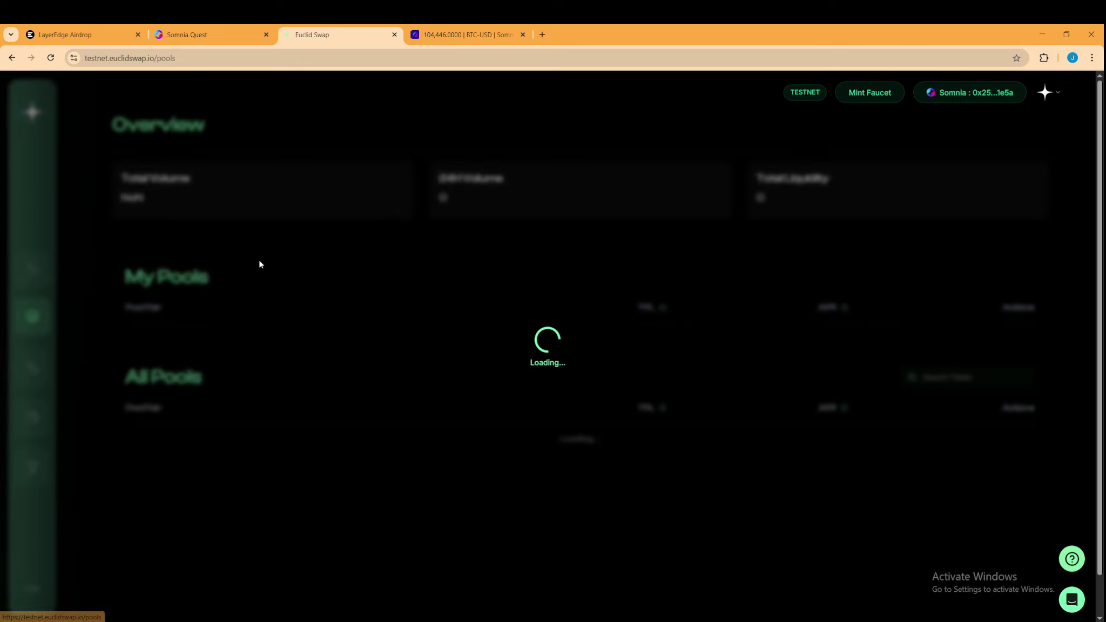
{"action": "scroll", "coordinate": [450, 405], "scroll_direction": "down", "scroll_amount": 1}
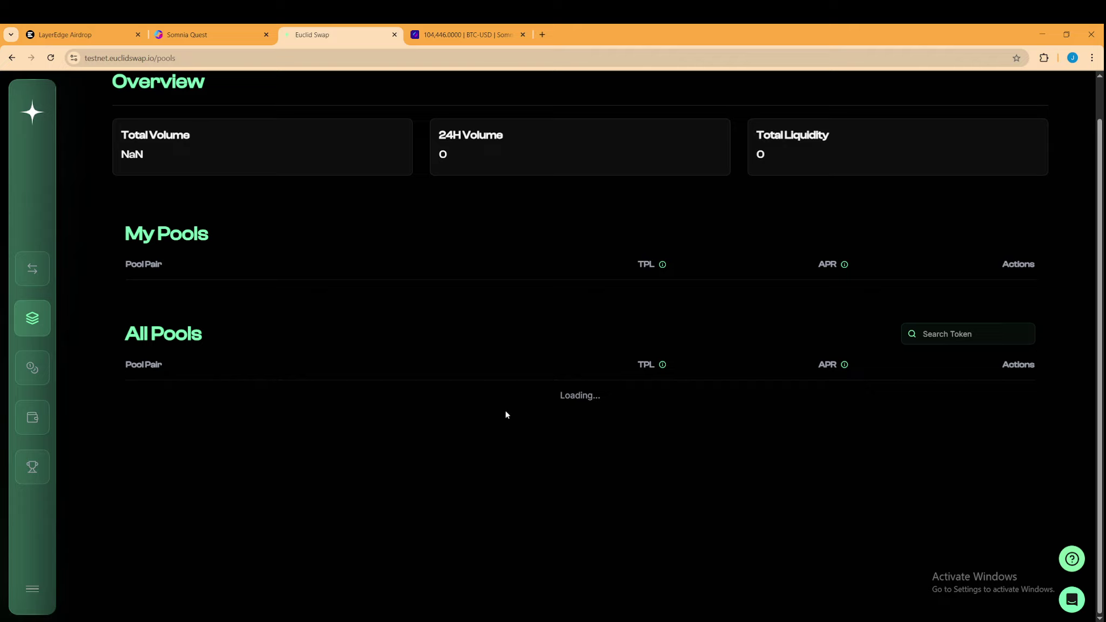
{"action": "scroll", "coordinate": [530, 414], "scroll_direction": "up", "scroll_amount": 1}
{"action": "scroll", "coordinate": [545, 356], "scroll_direction": "down", "scroll_amount": 1}
{"action": "scroll", "coordinate": [265, 387], "scroll_direction": "up", "scroll_amount": 1}
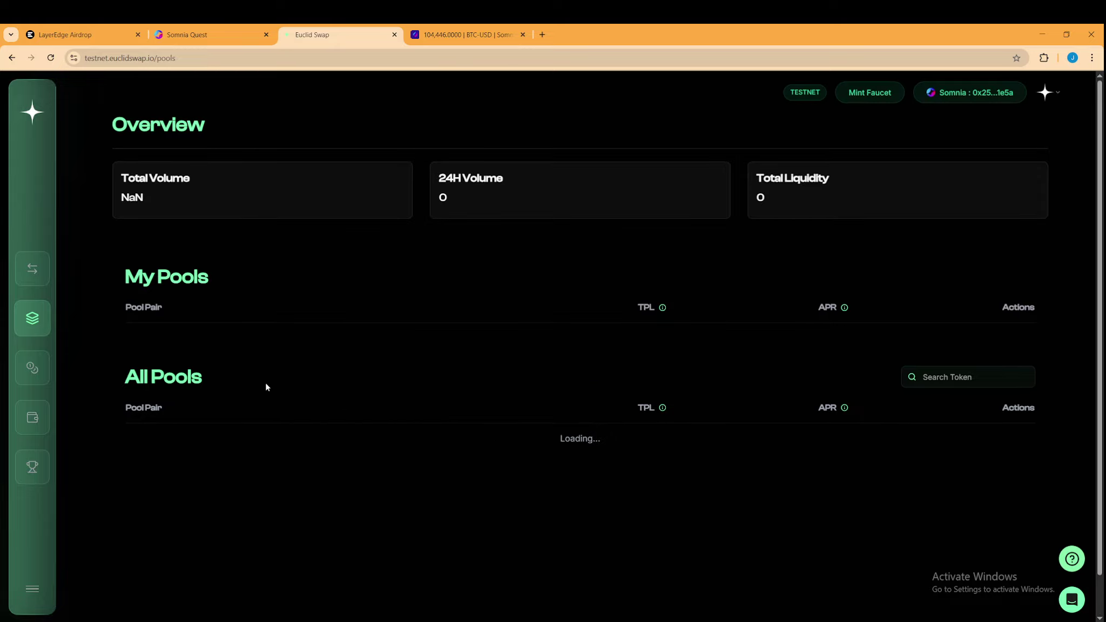
{"action": "left_click", "coordinate": [41, 274]}
{"action": "scroll", "coordinate": [507, 415], "scroll_direction": "down", "scroll_amount": 2}
{"action": "scroll", "coordinate": [394, 211], "scroll_direction": "up", "scroll_amount": 2}
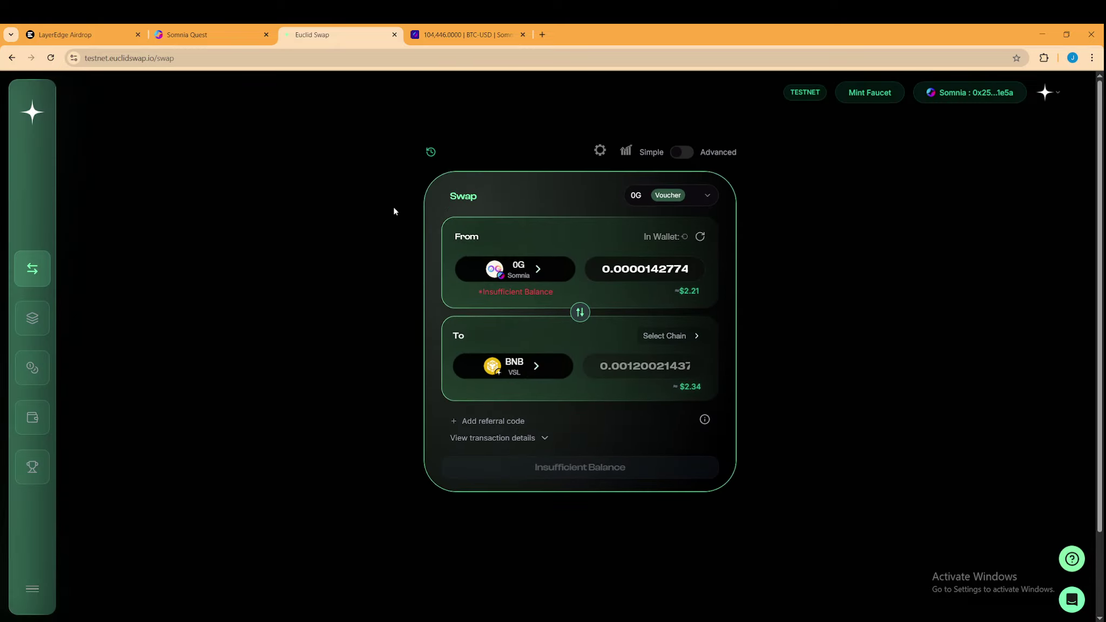
Retry verifying the Trade on Somnex Perpetual quest on the Somnia Quest page, and open the Launch a Meme on Somnex quest
{"action": "left_click", "coordinate": [187, 35]}
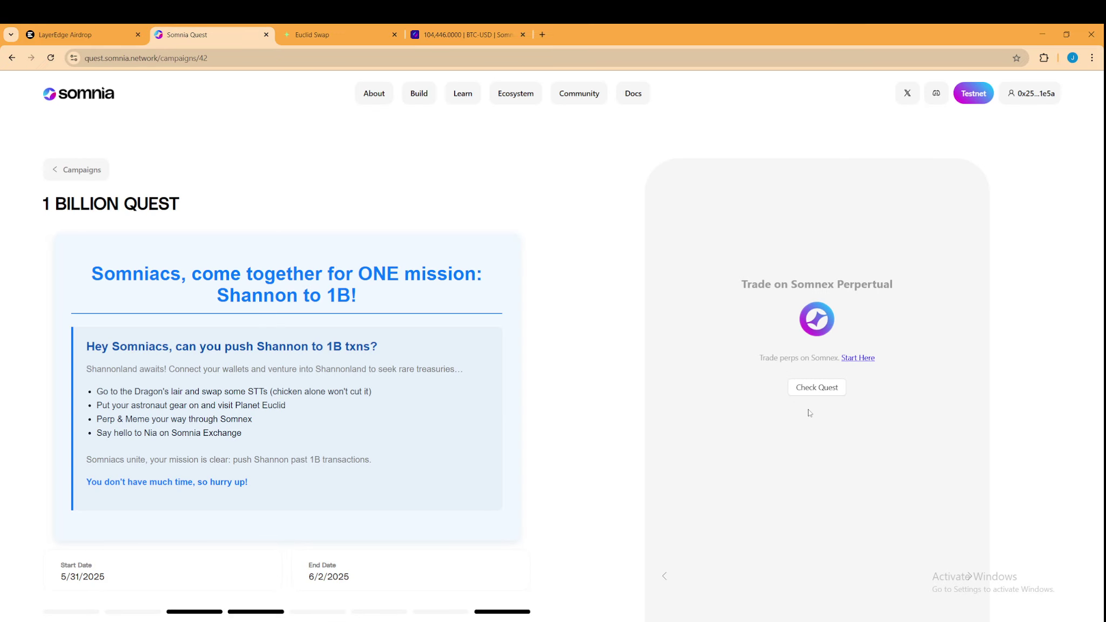
{"action": "left_click", "coordinate": [816, 389]}
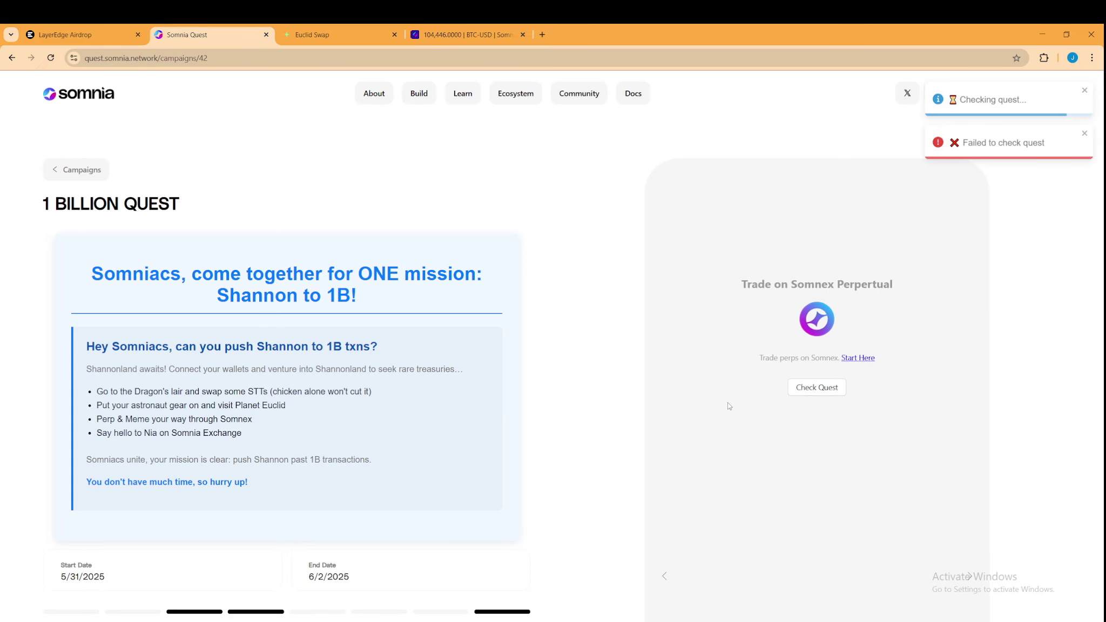
{"action": "scroll", "coordinate": [336, 480], "scroll_direction": "down", "scroll_amount": 7}
{"action": "left_click", "coordinate": [150, 510]}
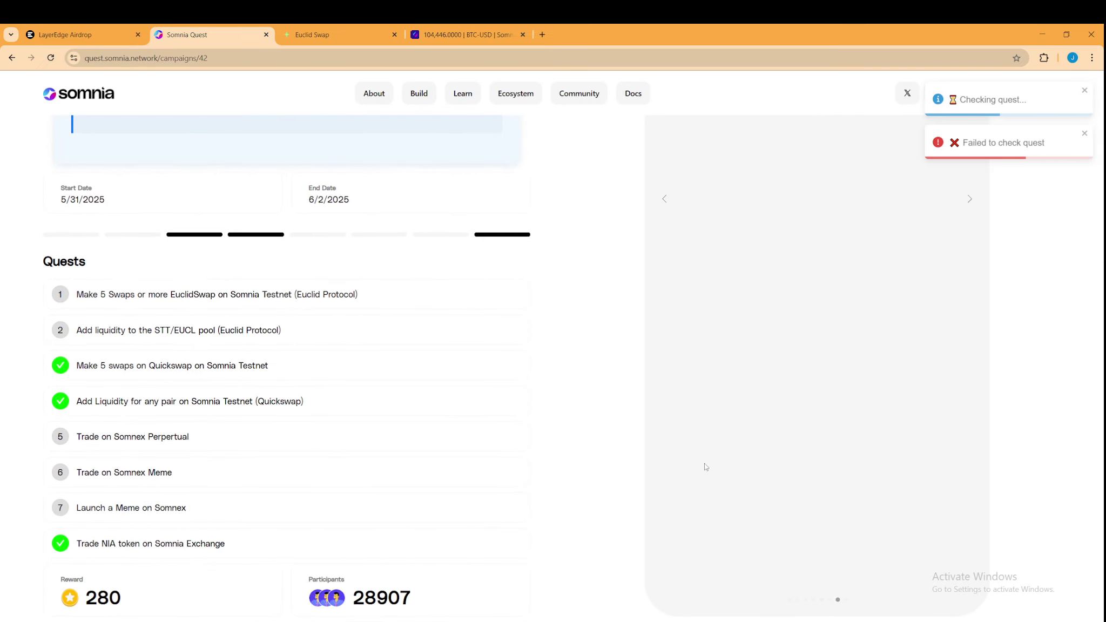
Verify the Launch a Meme on Somnex quest, and reload the campaign page
{"action": "scroll", "coordinate": [763, 414], "scroll_direction": "up", "scroll_amount": 7}
{"action": "left_click", "coordinate": [815, 387]}
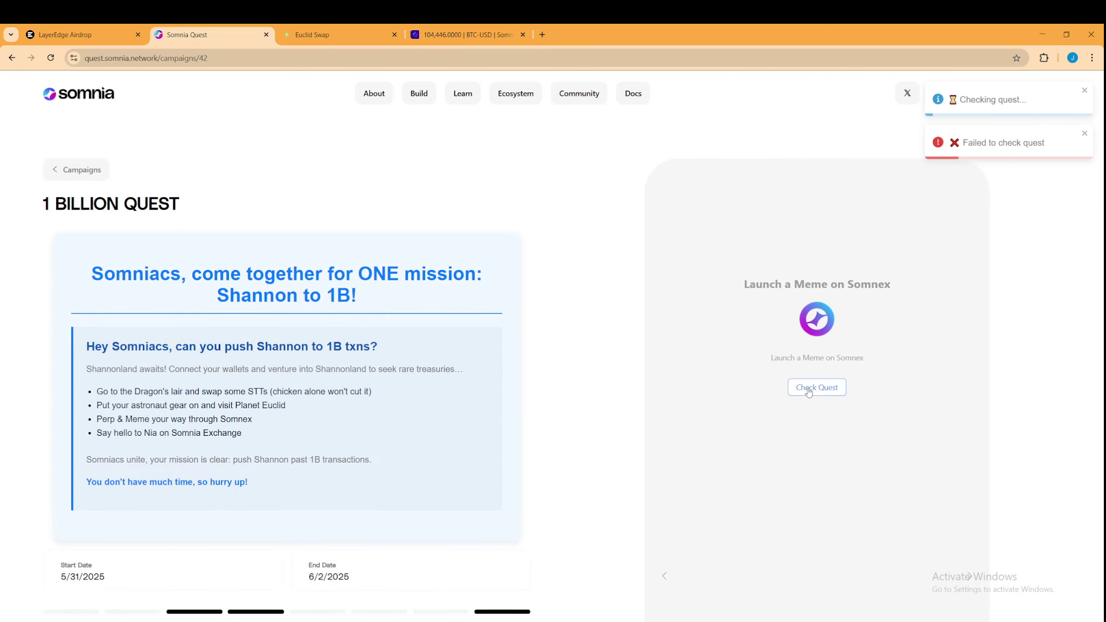
{"action": "scroll", "coordinate": [432, 414], "scroll_direction": "down", "scroll_amount": 8}
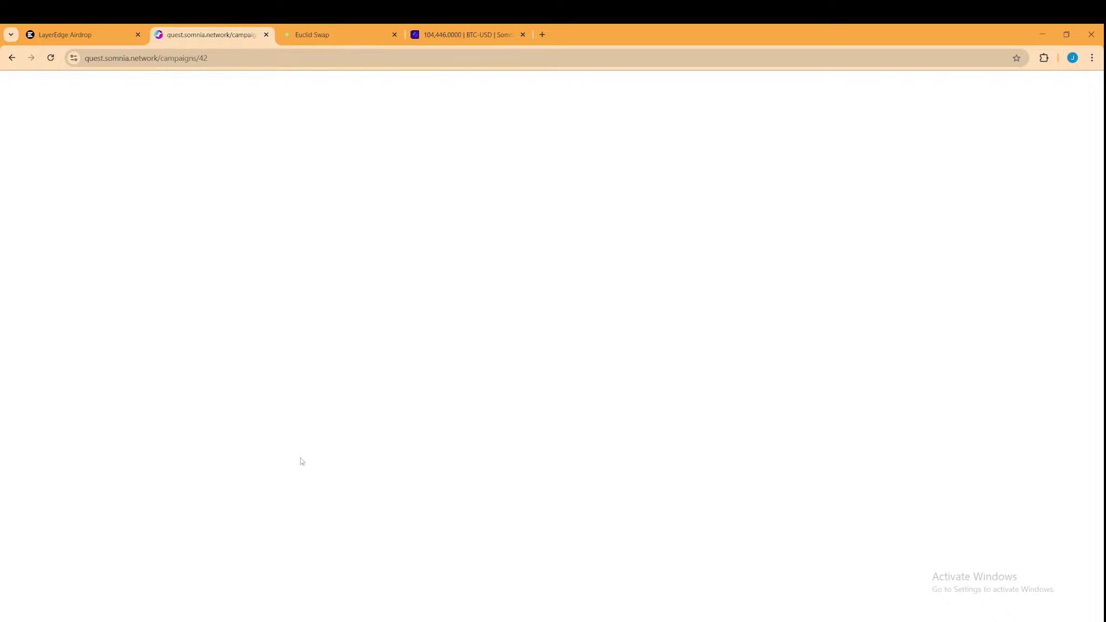
{"action": "left_click", "coordinate": [51, 58]}
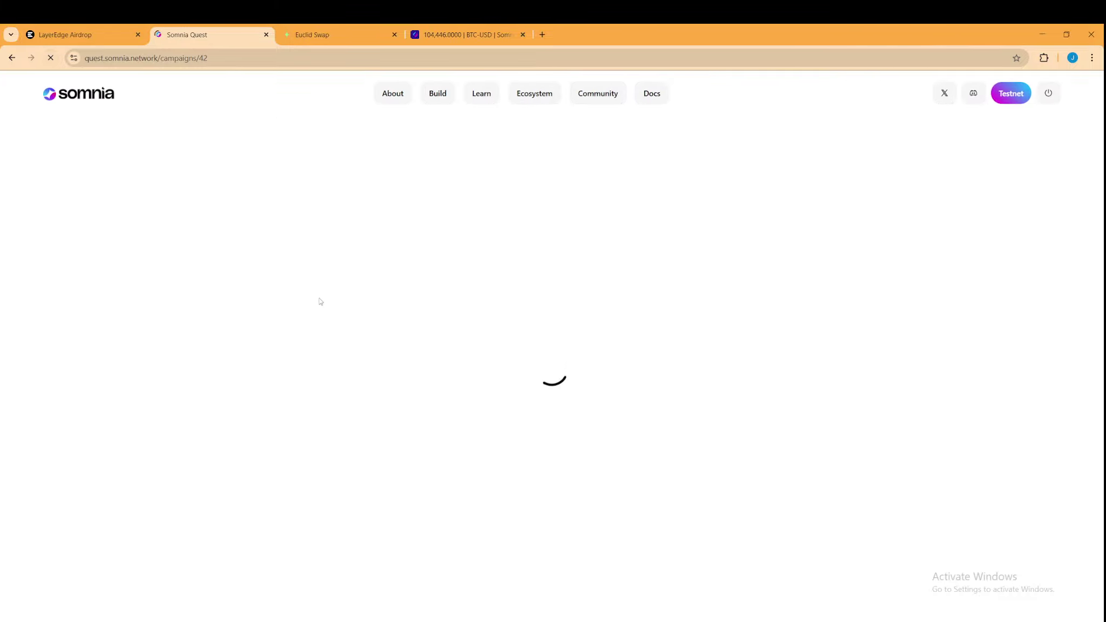
Try repeatedly to verify the Trade on Somnex Meme quest
{"action": "scroll", "coordinate": [354, 346], "scroll_direction": "down", "scroll_amount": 6}
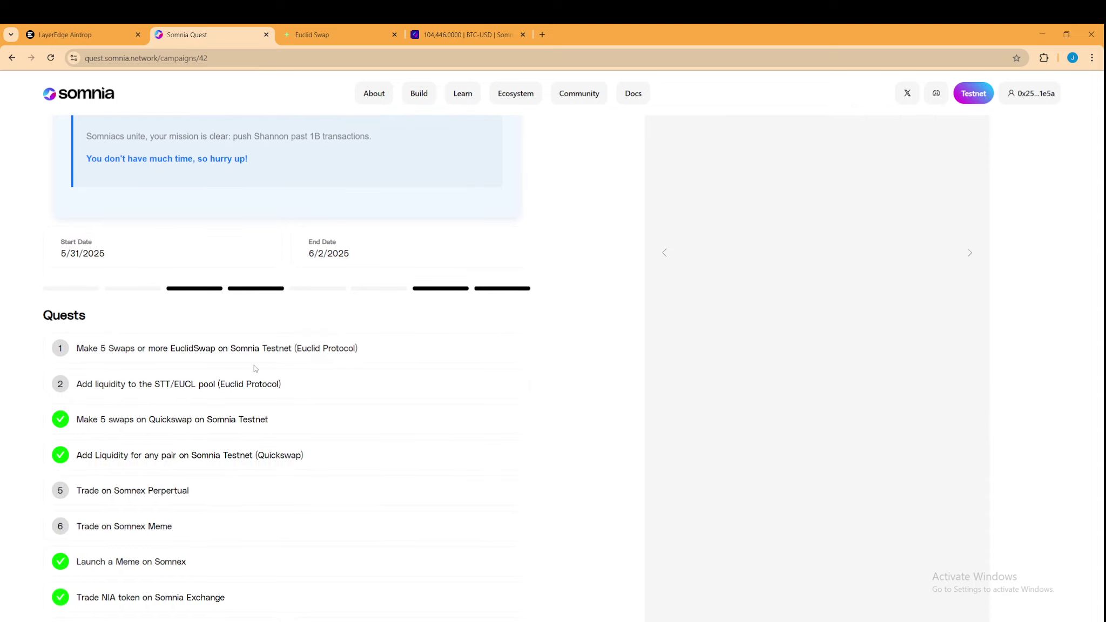
{"action": "scroll", "coordinate": [255, 368], "scroll_direction": "down", "scroll_amount": 2}
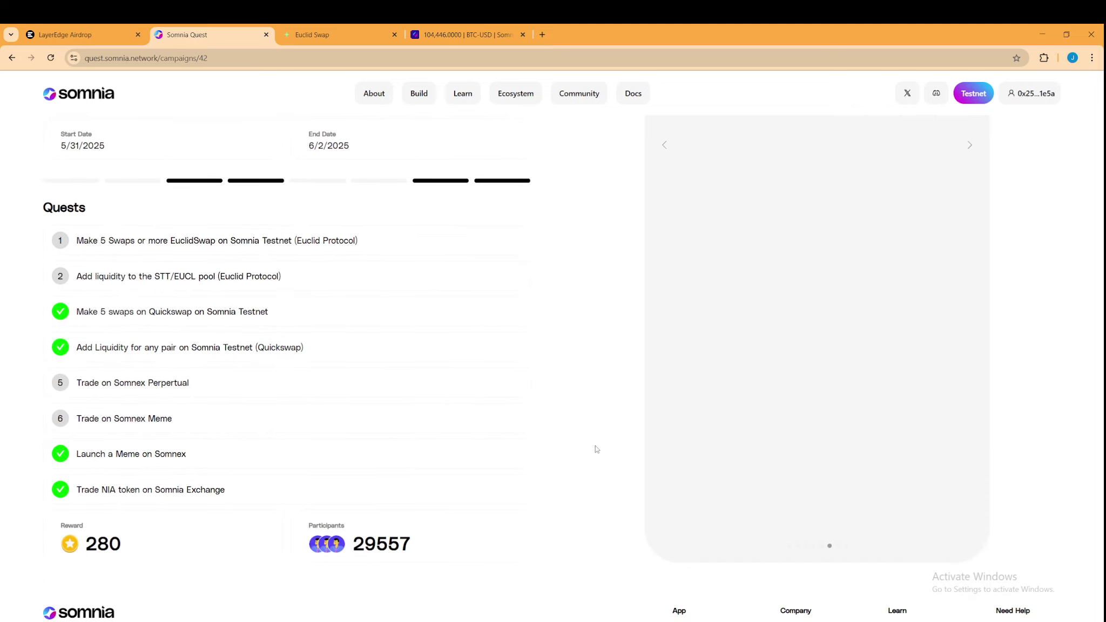
{"action": "scroll", "coordinate": [594, 446], "scroll_direction": "up", "scroll_amount": 7}
{"action": "left_click", "coordinate": [817, 333]}
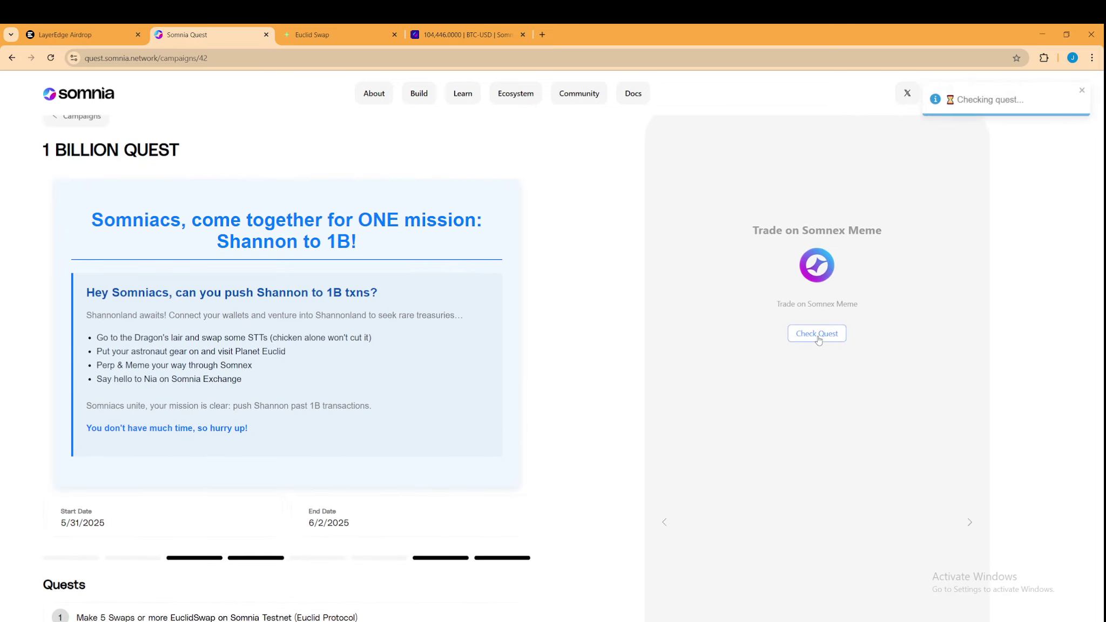
{"action": "left_click", "coordinate": [817, 334]}
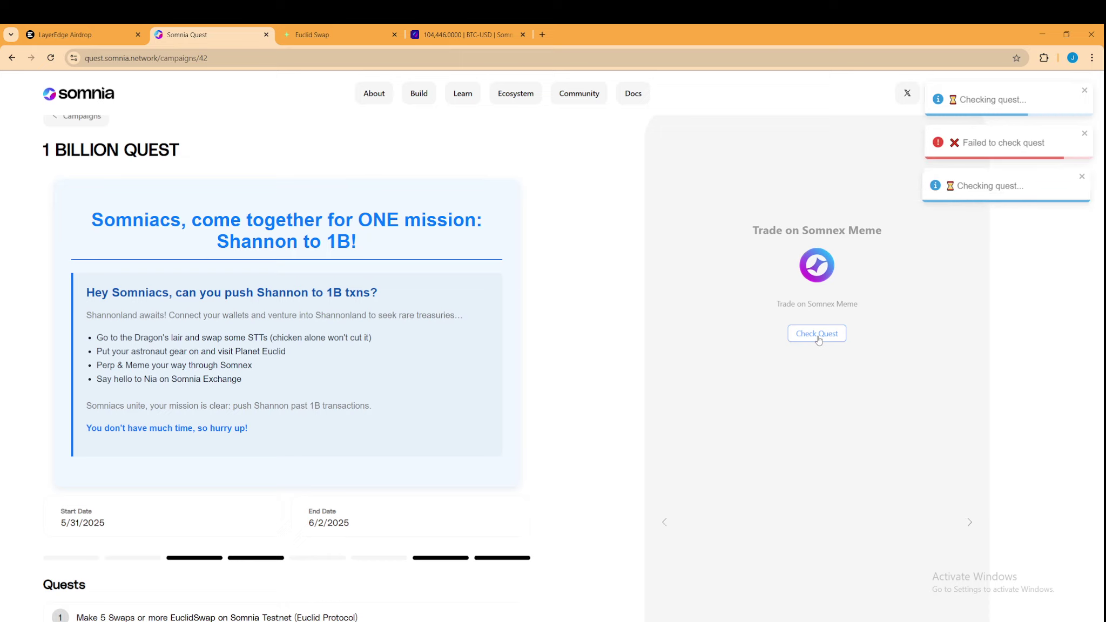
{"action": "left_click", "coordinate": [816, 333]}
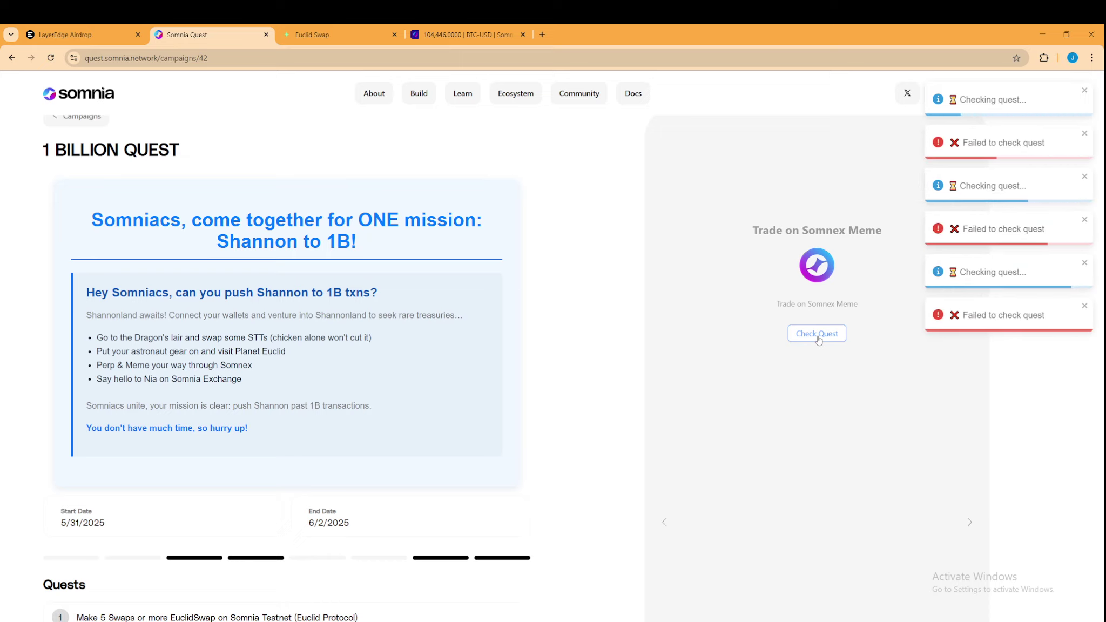
{"action": "left_click", "coordinate": [818, 337]}
{"action": "scroll", "coordinate": [670, 382], "scroll_direction": "down", "scroll_amount": 3}
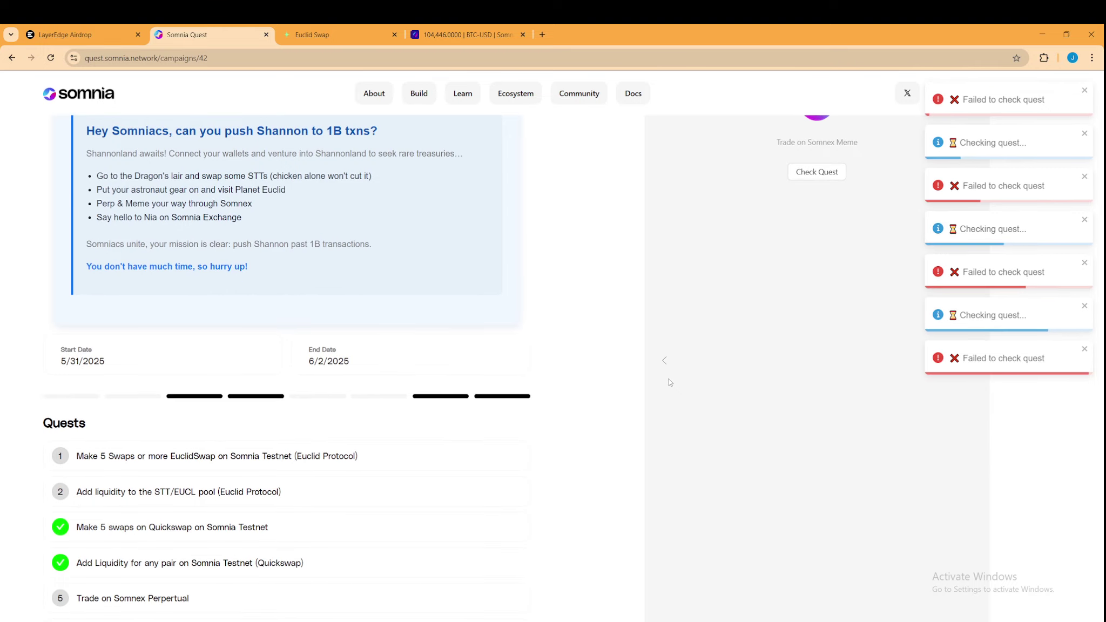
{"action": "scroll", "coordinate": [670, 382], "scroll_direction": "down", "scroll_amount": 3}
{"action": "scroll", "coordinate": [680, 364], "scroll_direction": "up", "scroll_amount": 3}
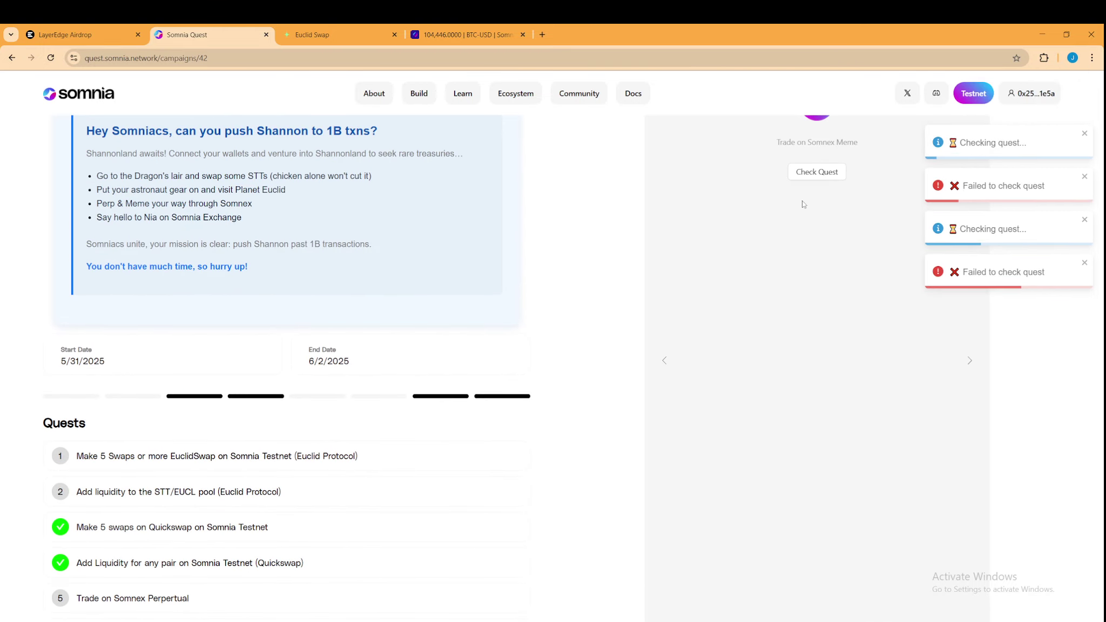
{"action": "left_click", "coordinate": [816, 172]}
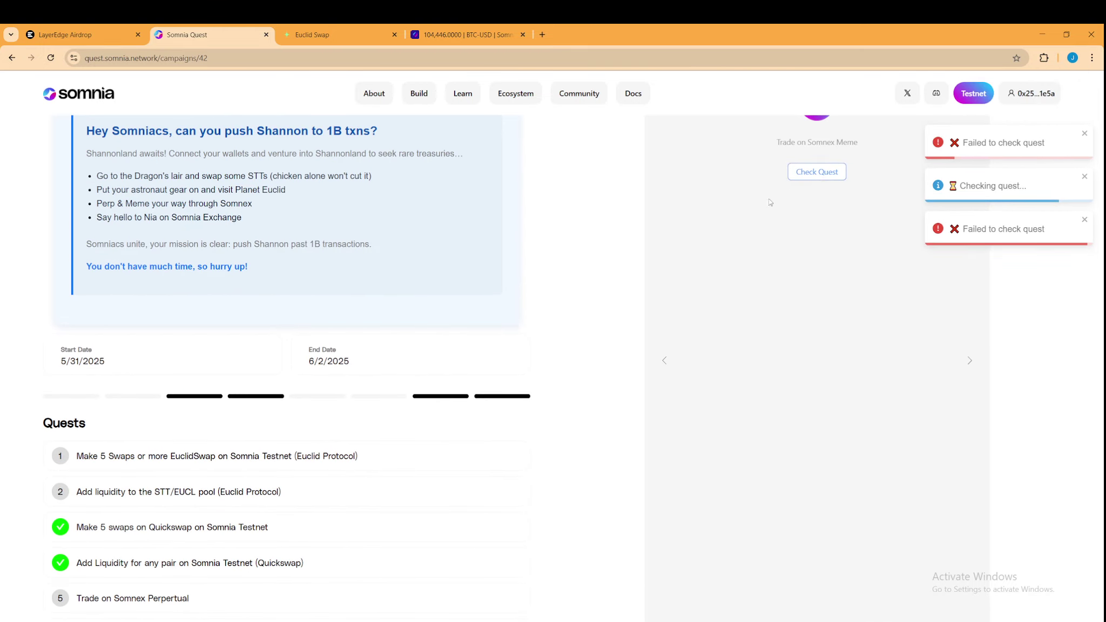
Open the Trade on Somnex Perpetual quest and verify it
{"action": "scroll", "coordinate": [575, 329], "scroll_direction": "down", "scroll_amount": 3}
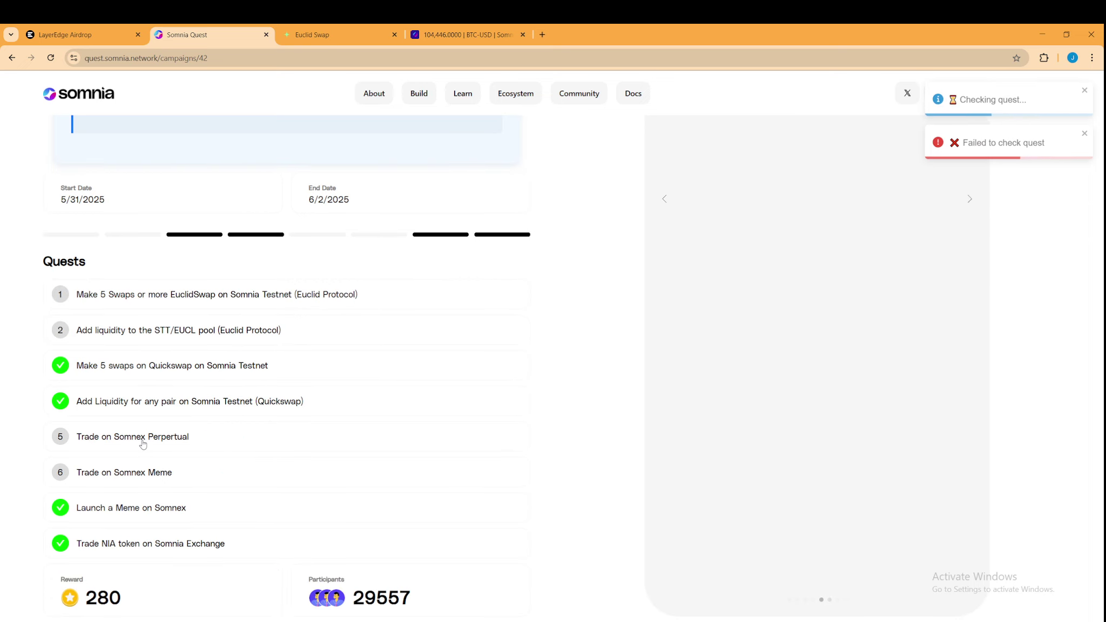
{"action": "scroll", "coordinate": [507, 423], "scroll_direction": "up", "scroll_amount": 4}
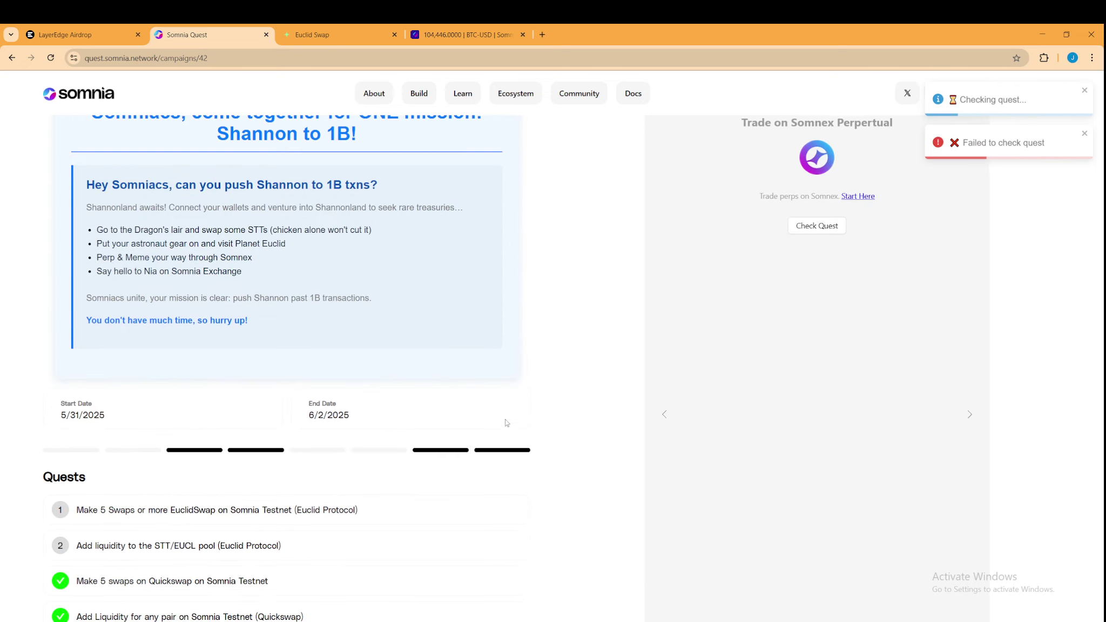
{"action": "left_click", "coordinate": [810, 229]}
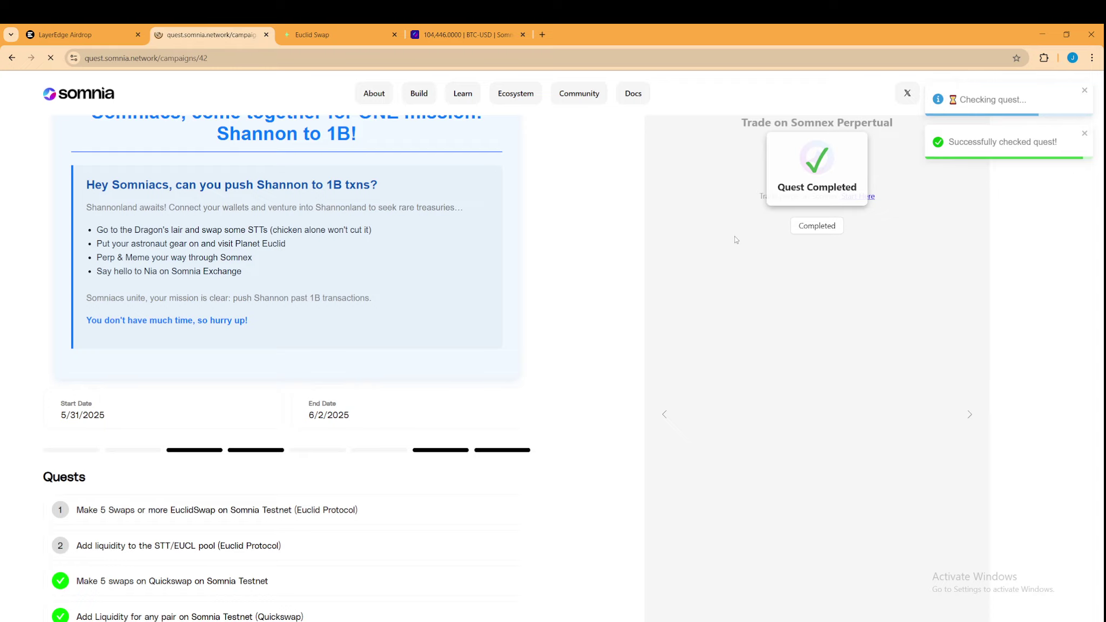
{"action": "scroll", "coordinate": [382, 294], "scroll_direction": "down", "scroll_amount": 2}
Verify the Trade on Somnex Meme quest again, and review the remaining quests in the list
{"action": "scroll", "coordinate": [382, 294], "scroll_direction": "down", "scroll_amount": 4}
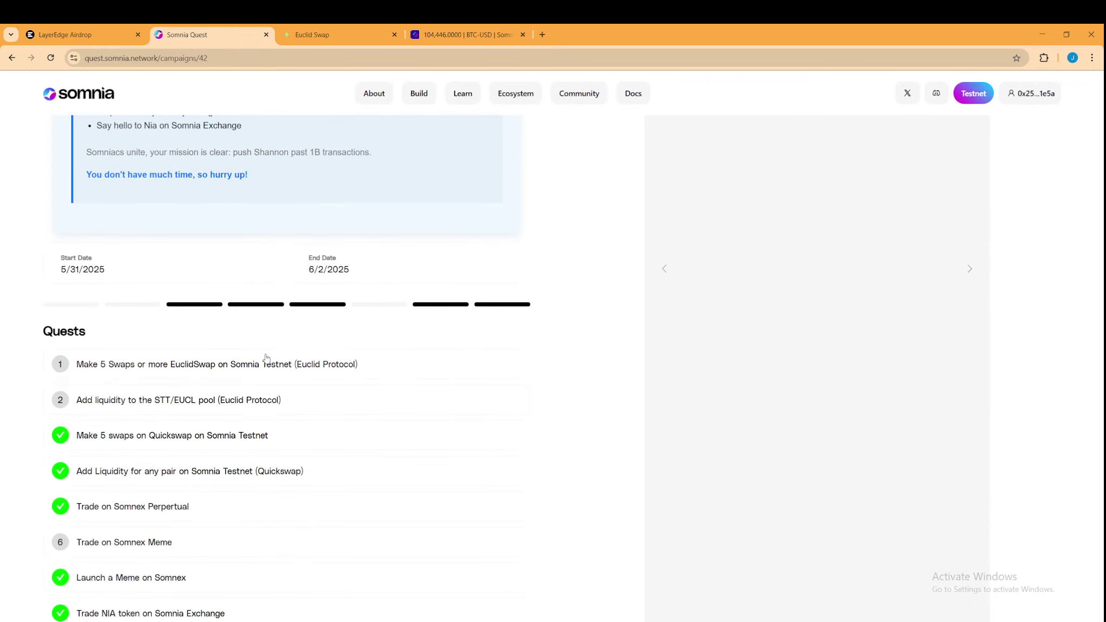
{"action": "scroll", "coordinate": [263, 401], "scroll_direction": "up", "scroll_amount": 9}
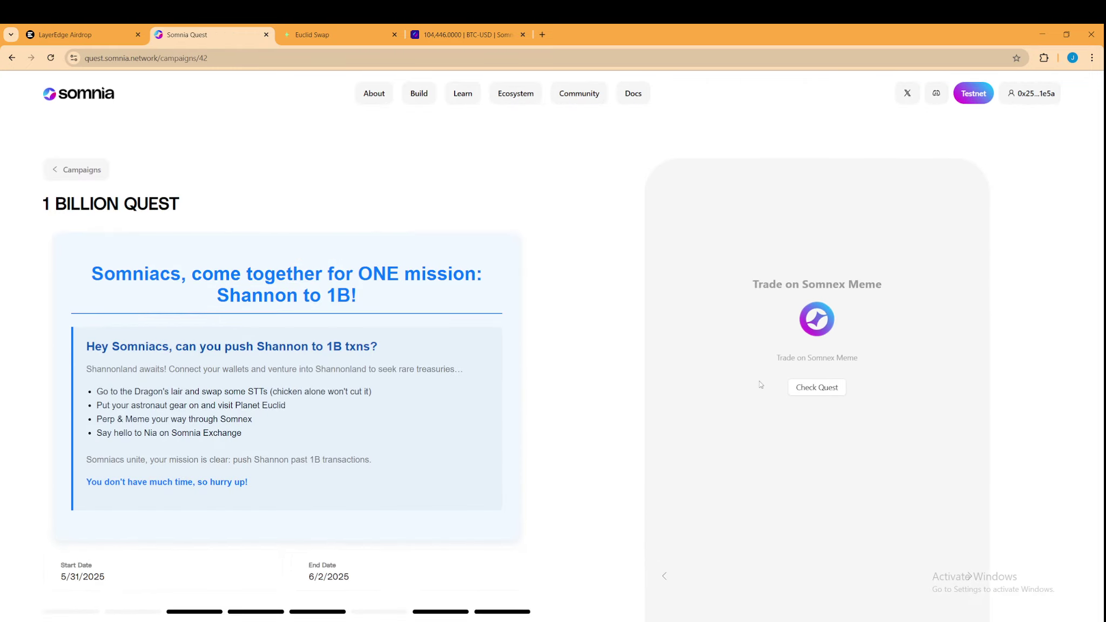
{"action": "left_click", "coordinate": [816, 387]}
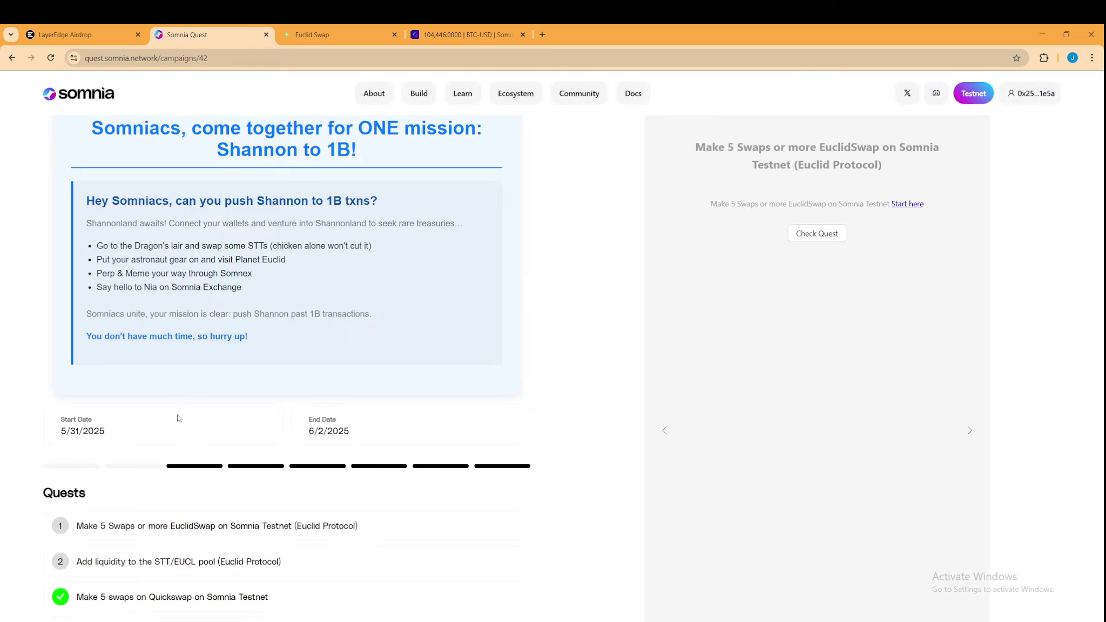
{"action": "scroll", "coordinate": [185, 434], "scroll_direction": "down", "scroll_amount": 5}
{"action": "scroll", "coordinate": [179, 337], "scroll_direction": "up", "scroll_amount": 2}
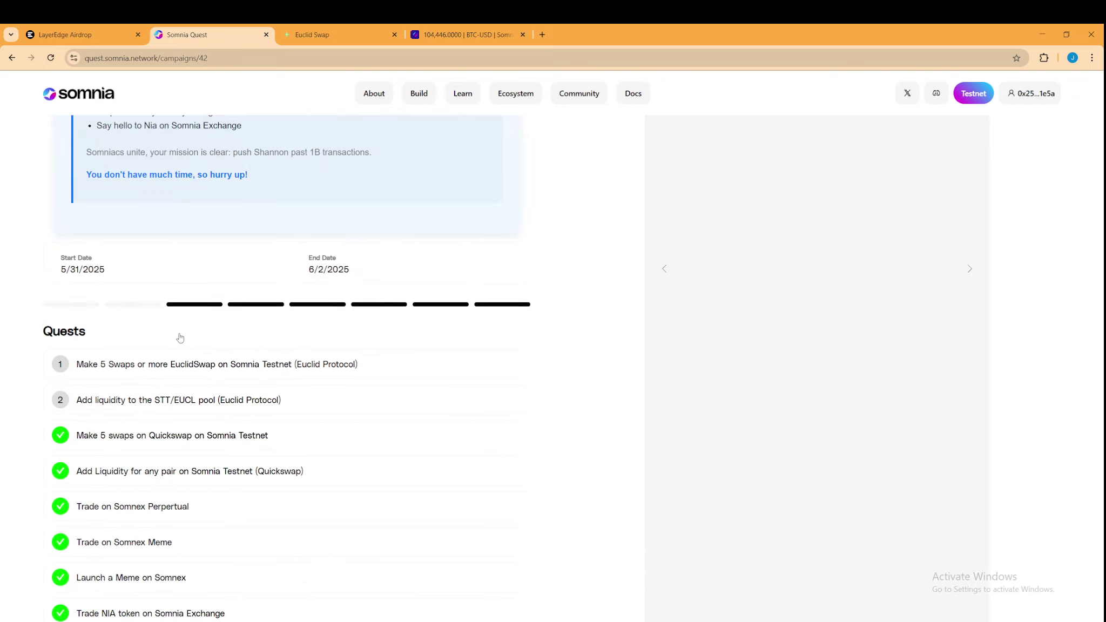
Return to Euclid Swap and set up a swap that sells STT on Somnia and receives 0G
{"action": "left_click", "coordinate": [334, 34]}
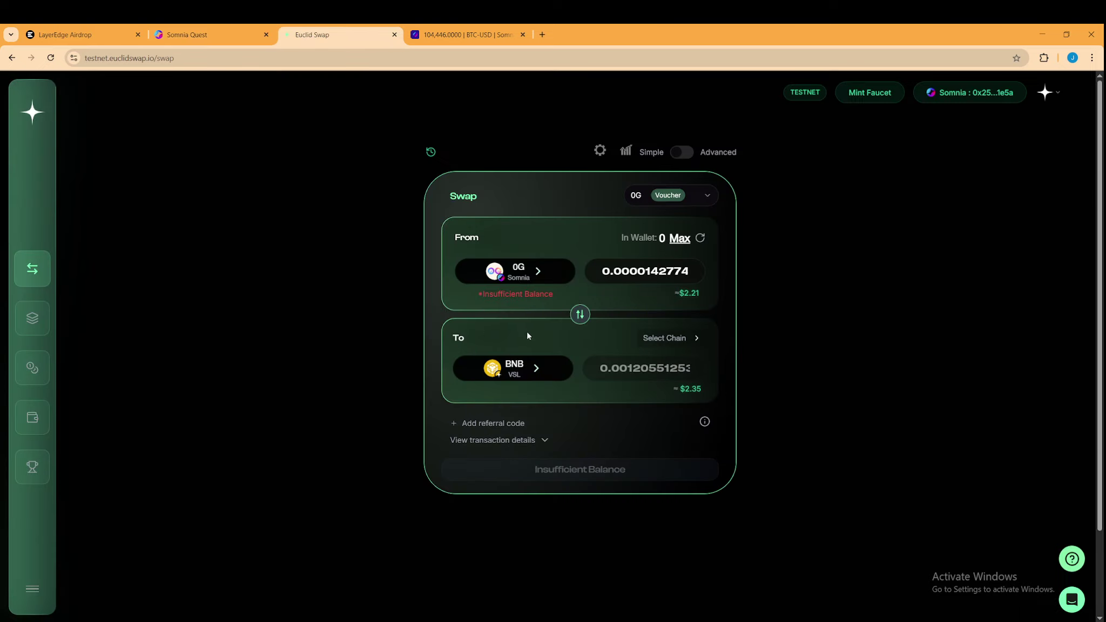
{"action": "left_click", "coordinate": [540, 373]}
{"action": "left_click", "coordinate": [509, 320]}
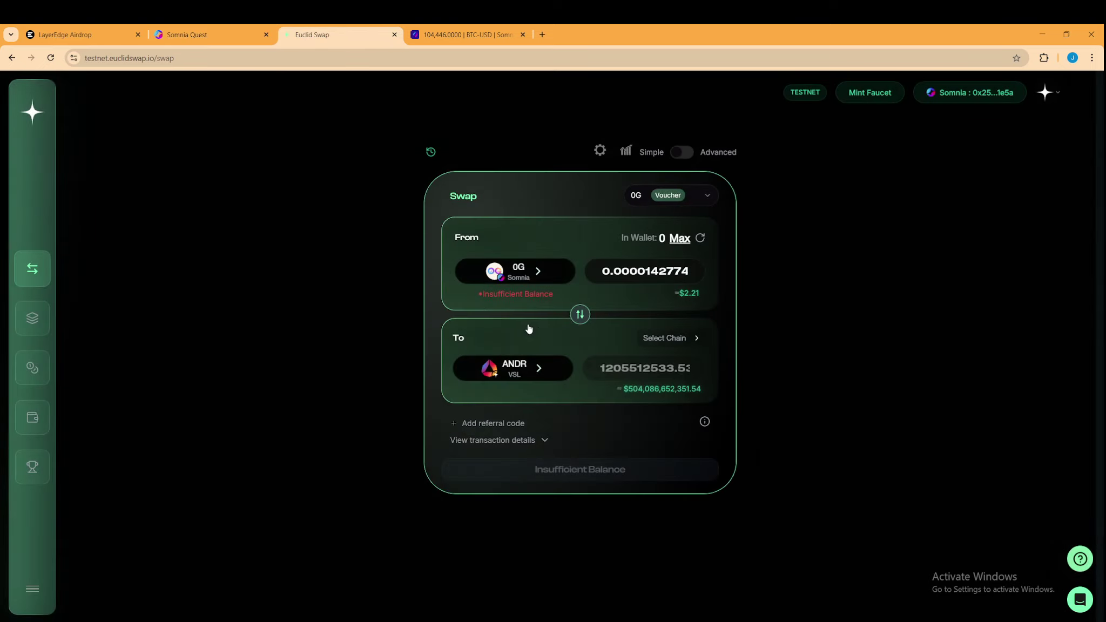
{"action": "left_click", "coordinate": [580, 314]}
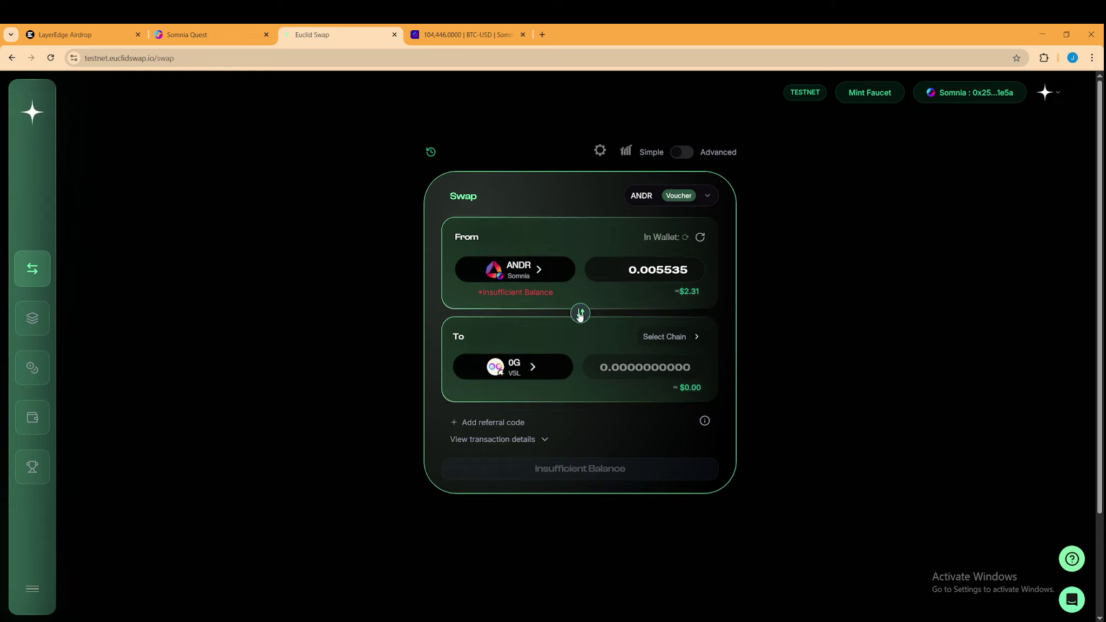
{"action": "left_click", "coordinate": [540, 274]}
{"action": "left_click", "coordinate": [651, 256]}
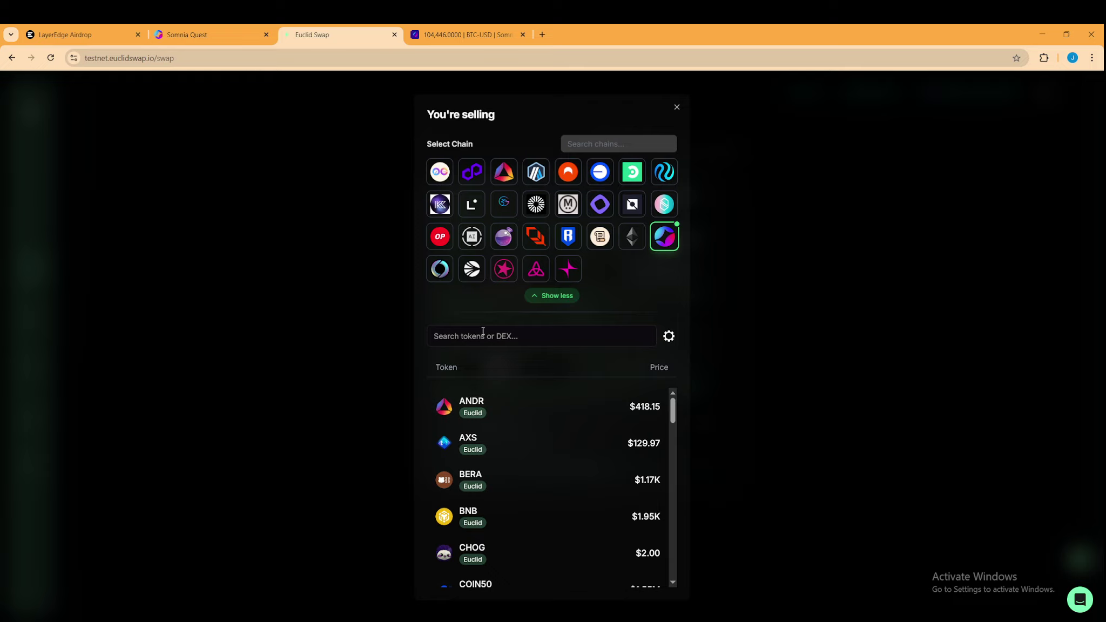
{"action": "left_click", "coordinate": [482, 331]}
{"action": "type", "text": "stt"}
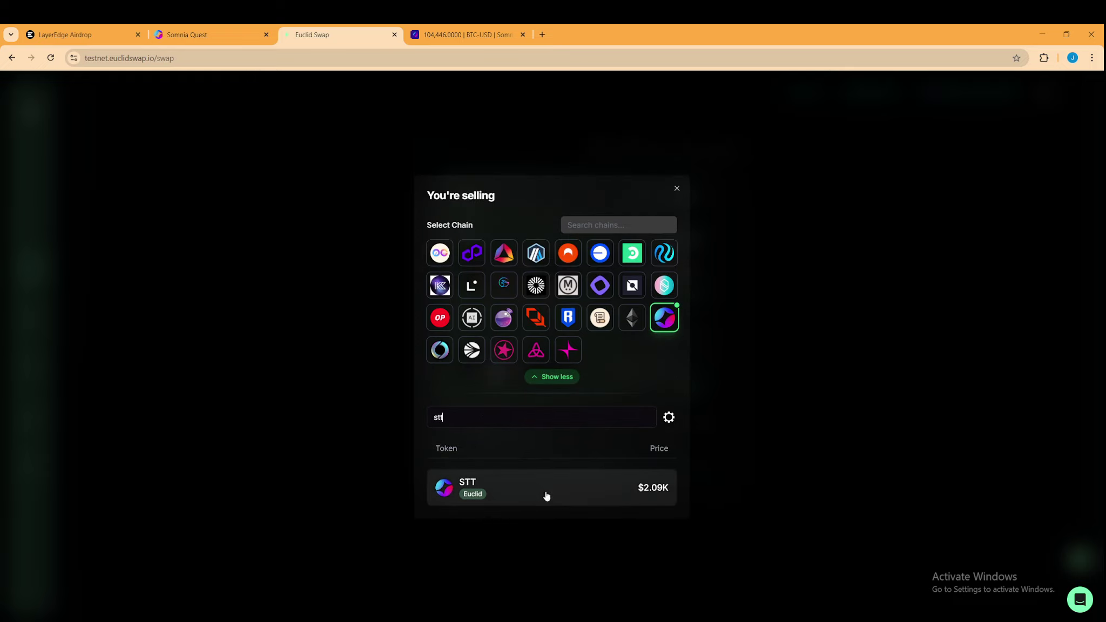
{"action": "left_click", "coordinate": [546, 495]}
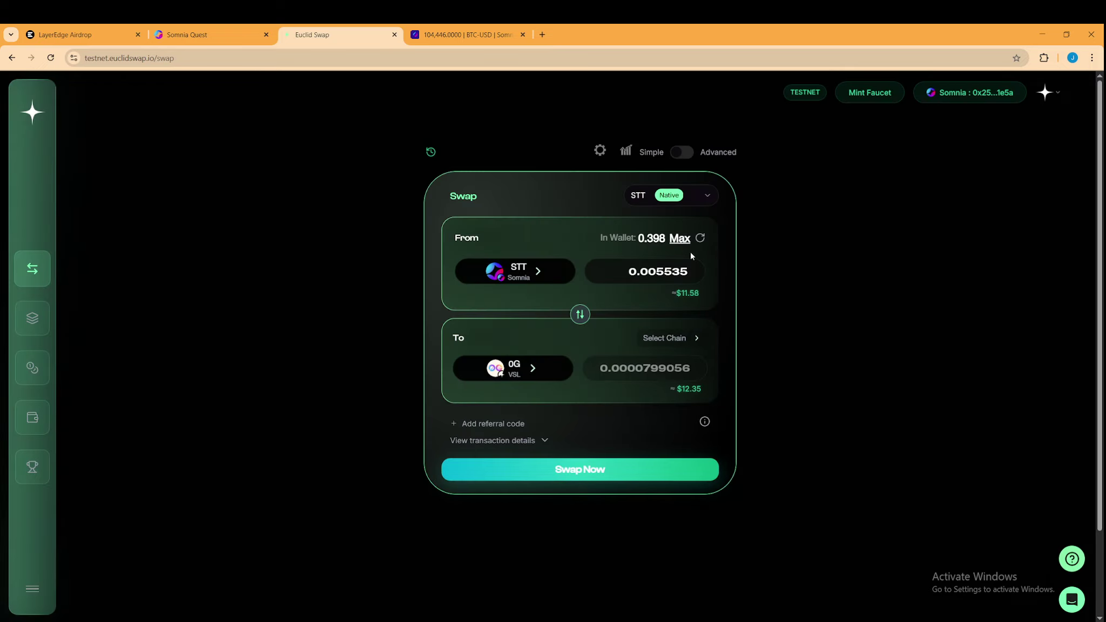
Turn on the advanced swap view and try to choose a receiving chain for 0G
{"action": "left_click", "coordinate": [681, 152]}
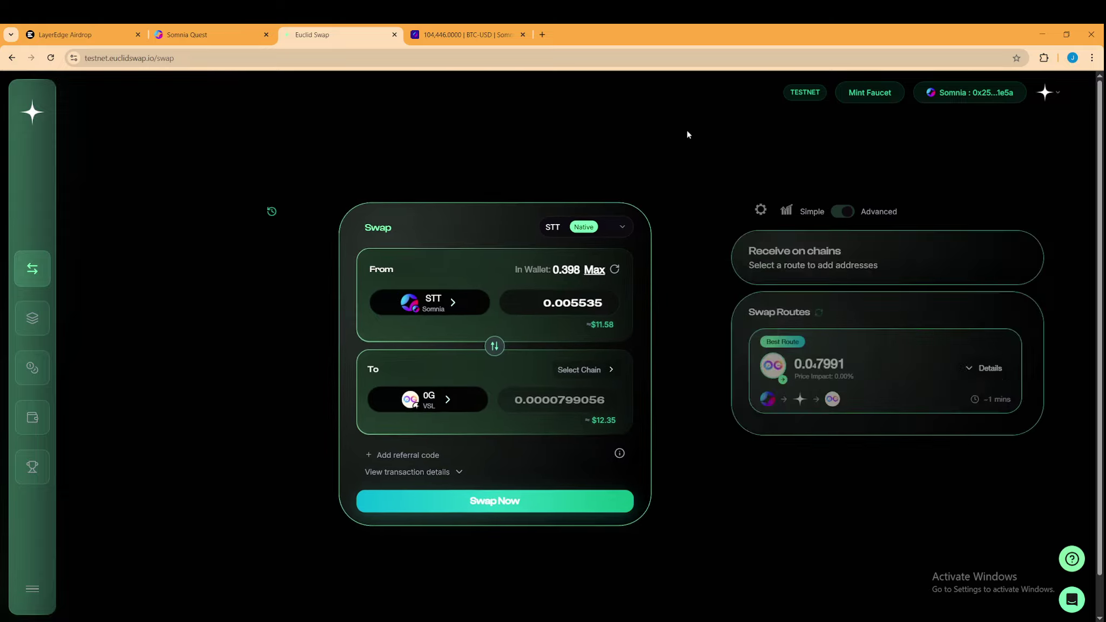
{"action": "left_click", "coordinate": [531, 400]}
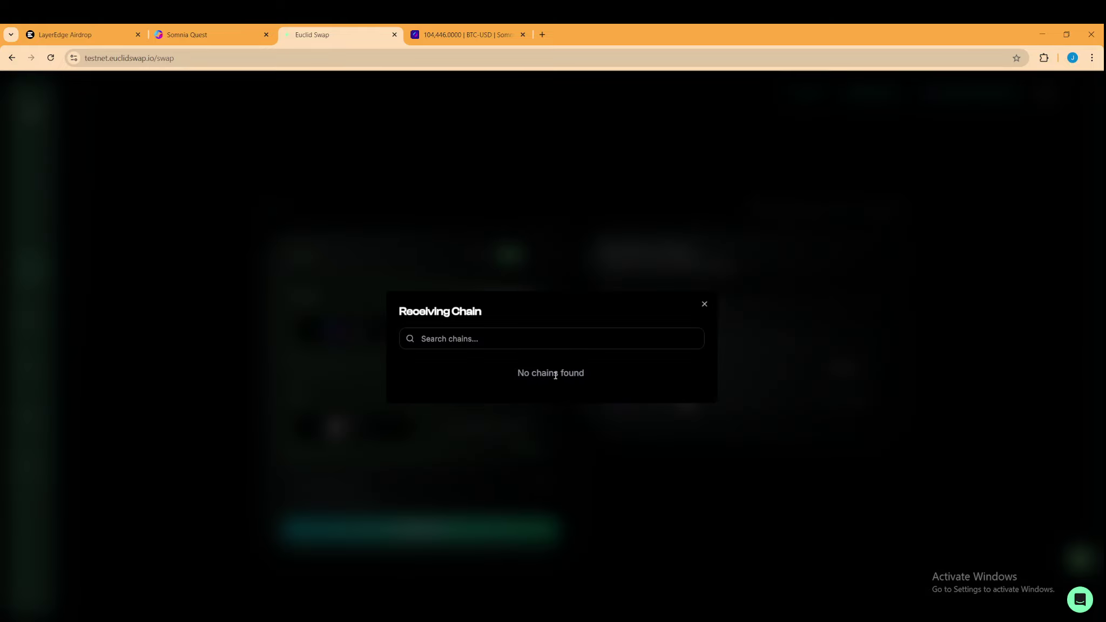
{"action": "left_click_drag", "start_coordinate": [482, 311], "coordinate": [398, 314]}
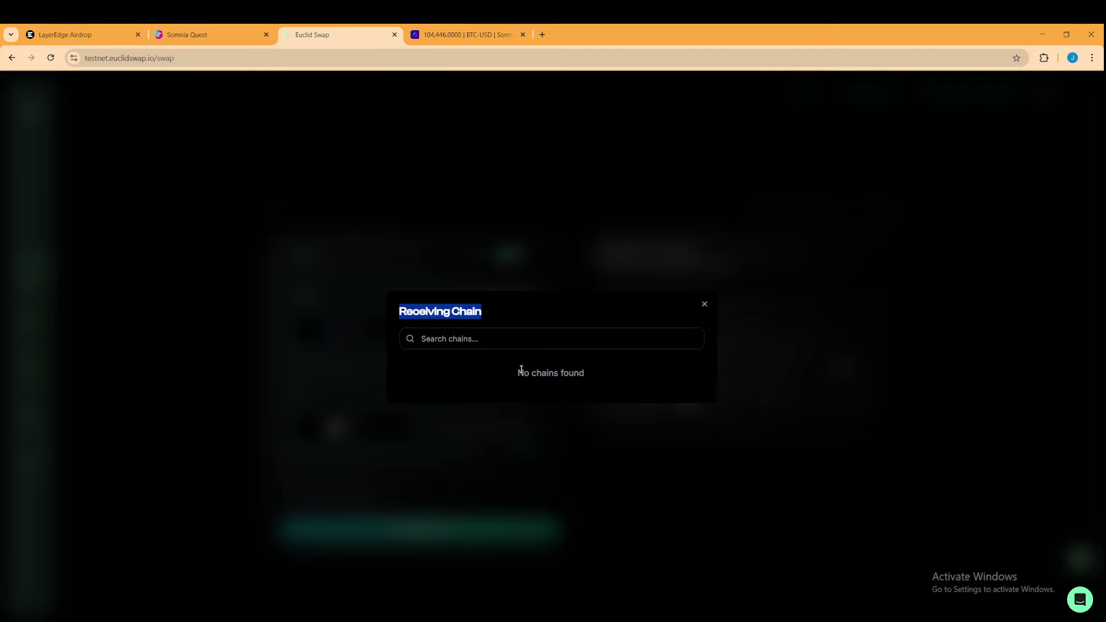
{"action": "left_click", "coordinate": [522, 369]}
{"action": "left_click", "coordinate": [703, 306]}
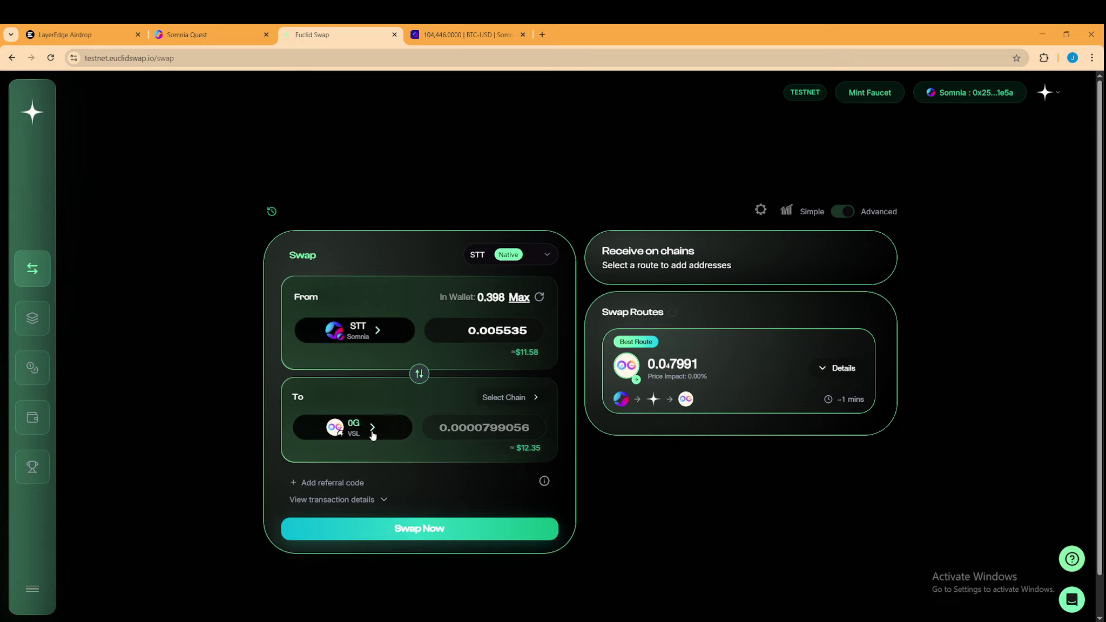
Try to swap 0.005535 STT for 0G without a receiving chain, and cancel the swap confirmation
{"action": "left_click", "coordinate": [542, 528]}
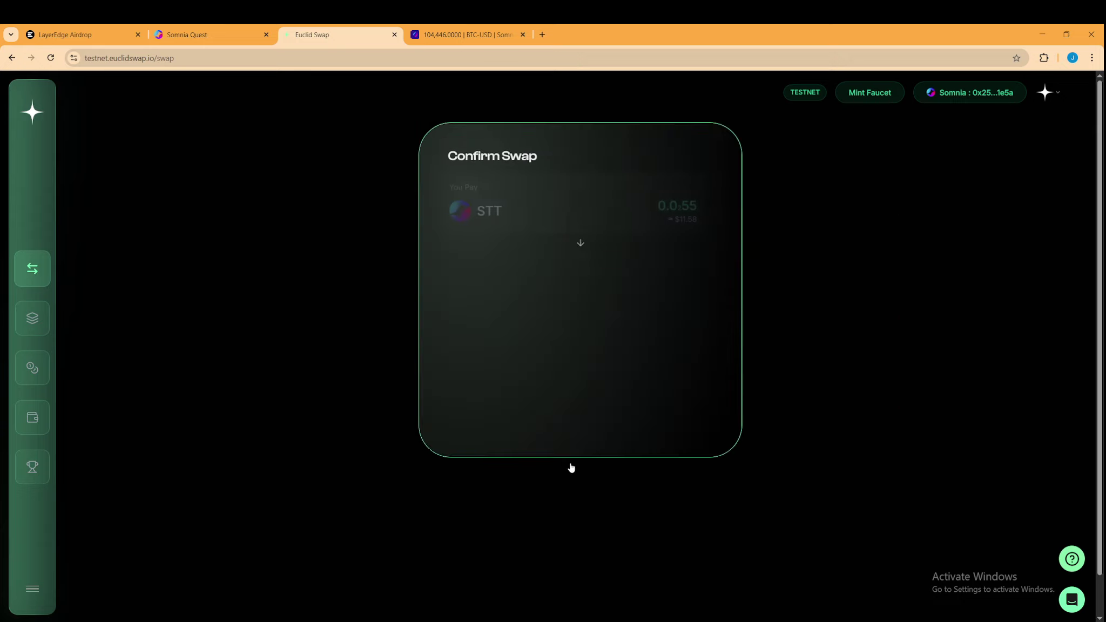
{"action": "left_click", "coordinate": [656, 419]}
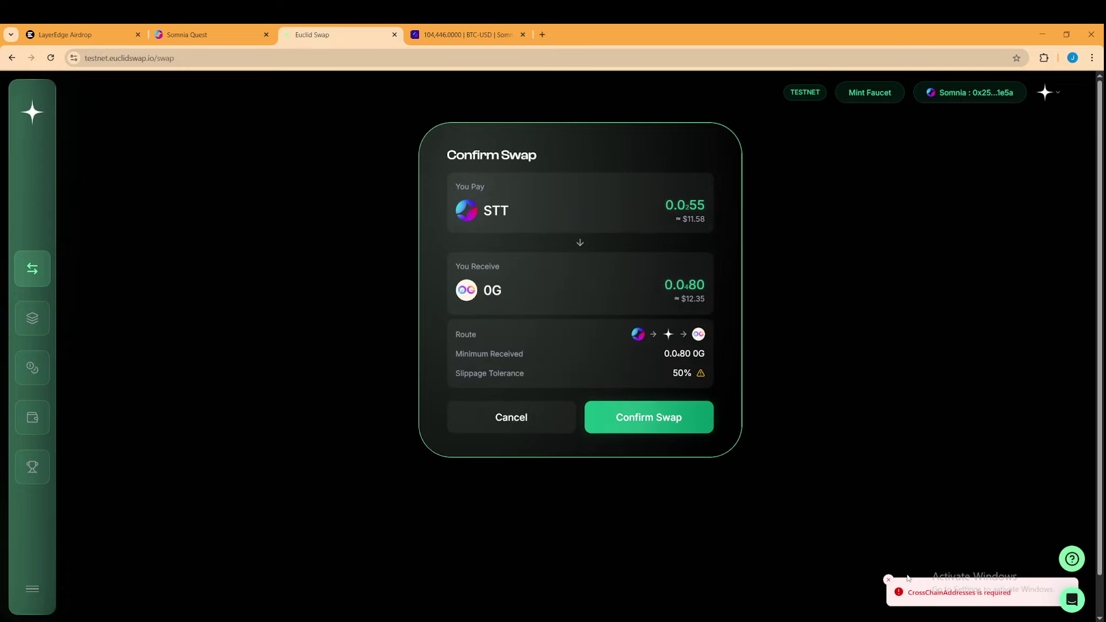
{"action": "left_click", "coordinate": [474, 426]}
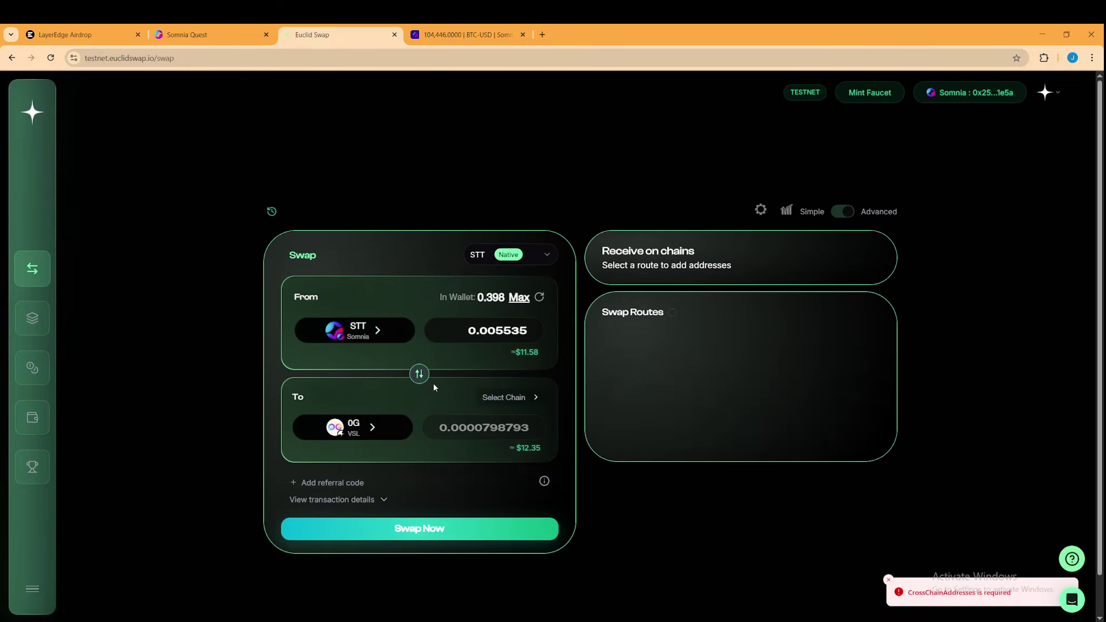